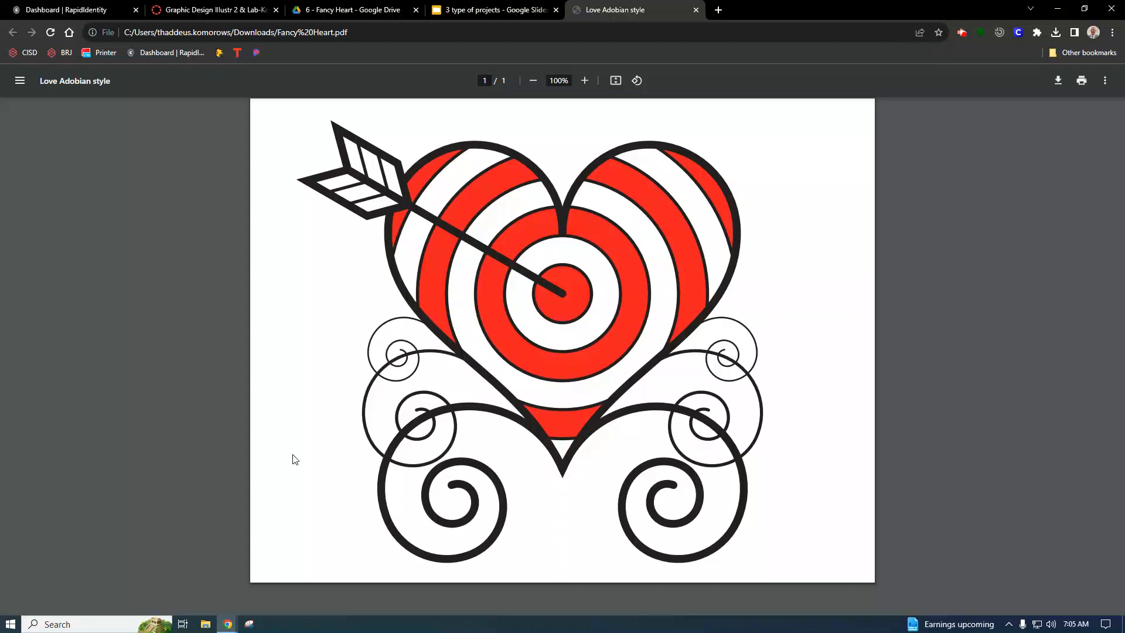
# Open the Fancy Heart assignment from the Graphic Design course's modules and follow its file link to the Drive folder.
pyautogui.click(475, 17)
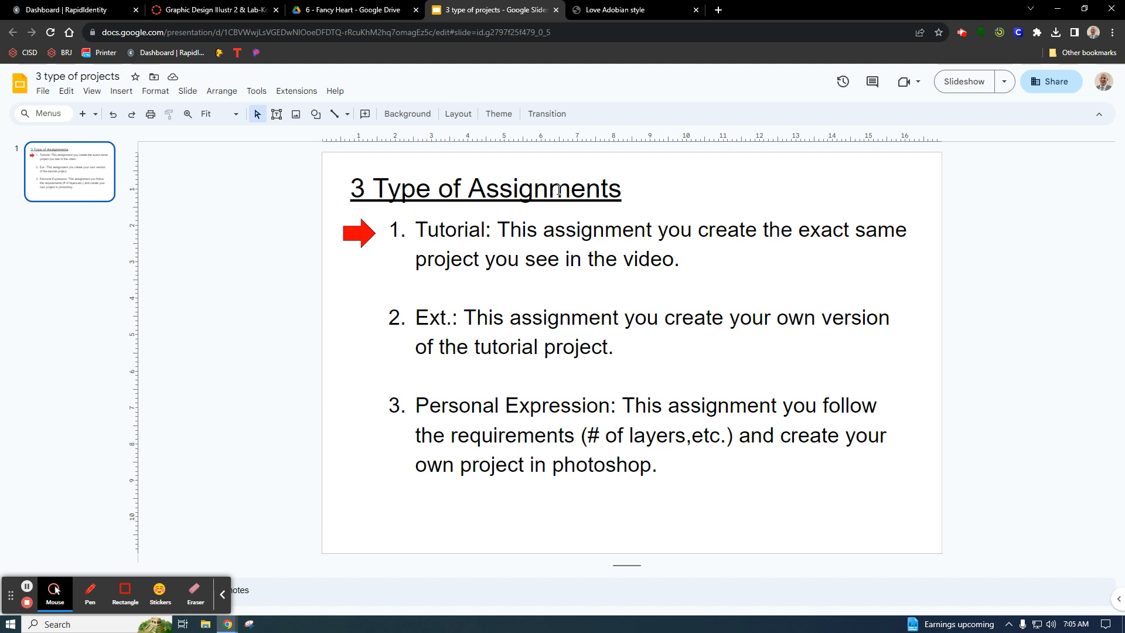
pyautogui.click(227, 10)
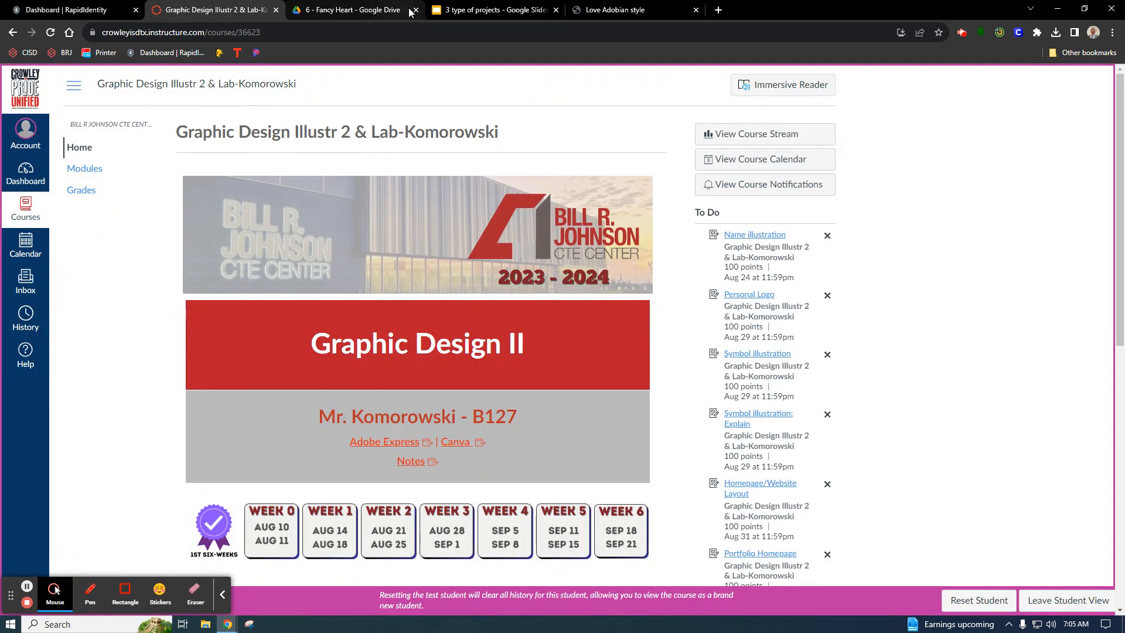
pyautogui.click(390, 10)
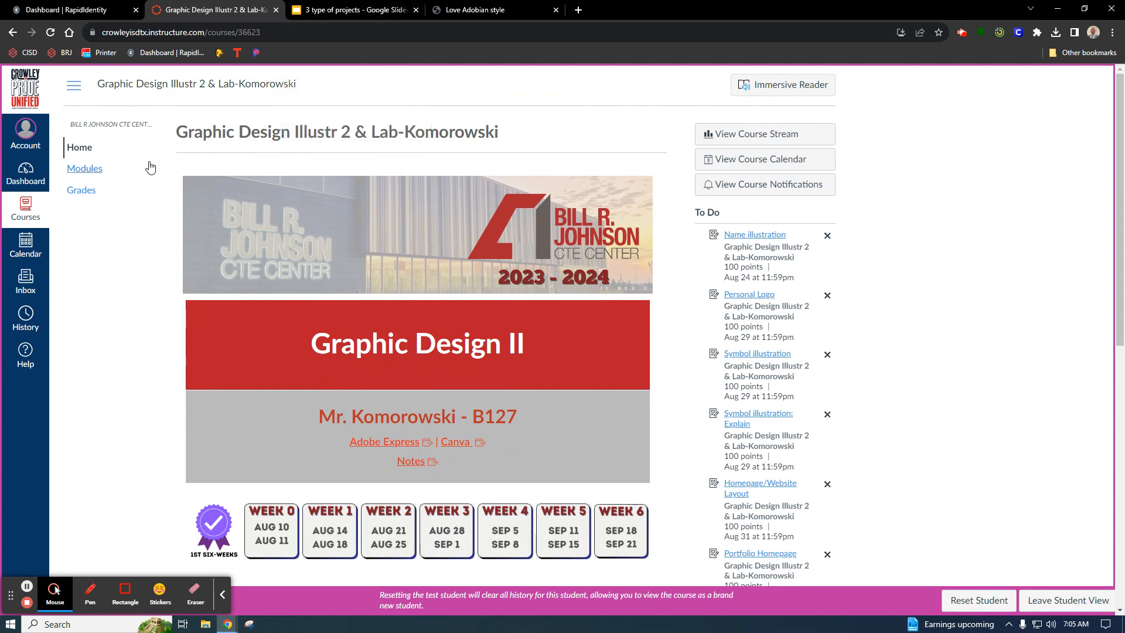
pyautogui.click(95, 169)
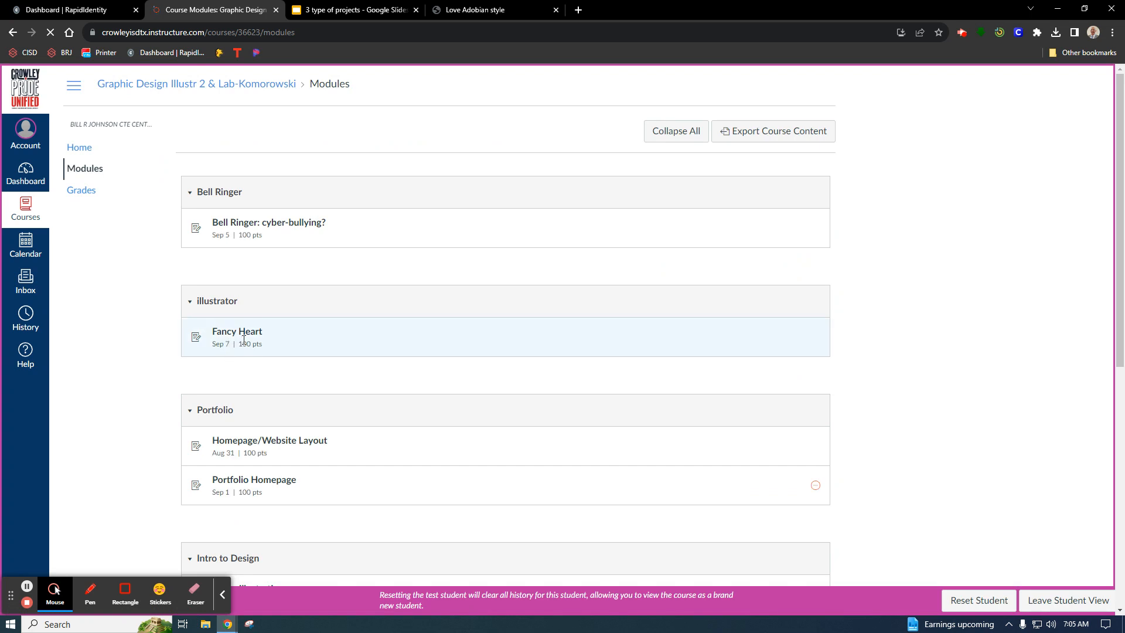
pyautogui.click(249, 336)
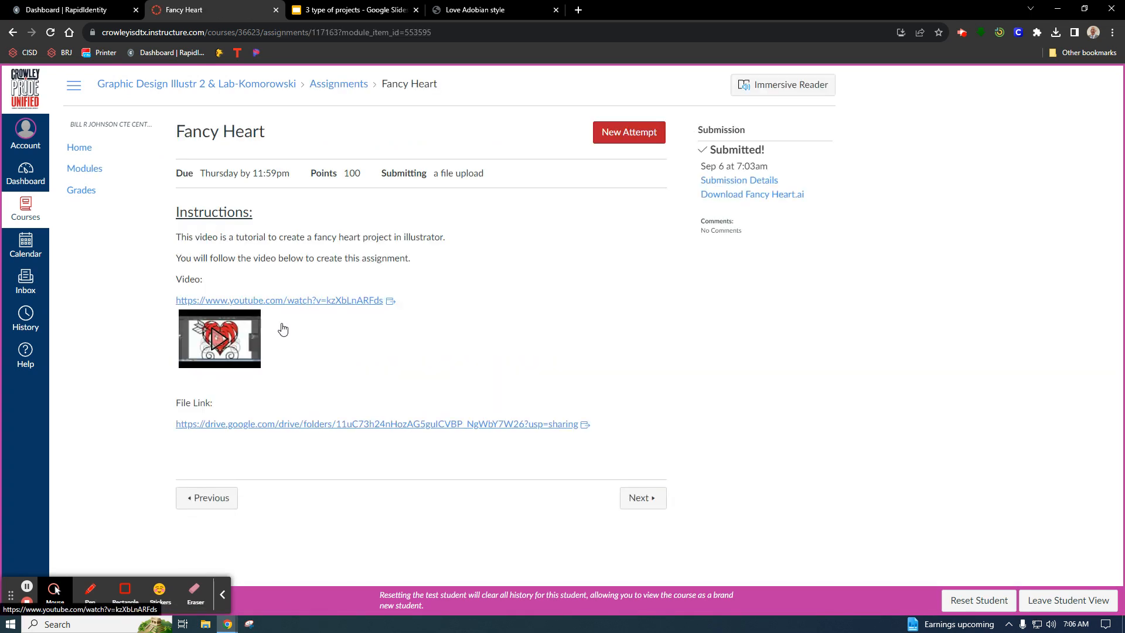
pyautogui.click(331, 423)
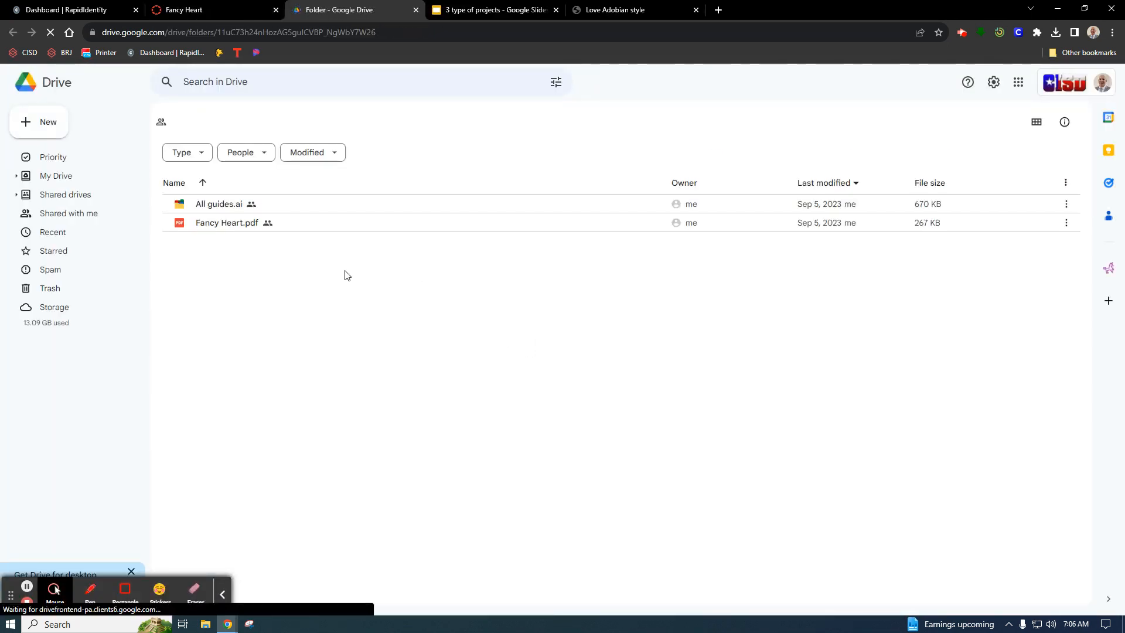
# Download All guides.ai and Fancy Heart.pdf from the 6 - Fancy Heart folder.
pyautogui.rightClick(211, 206)
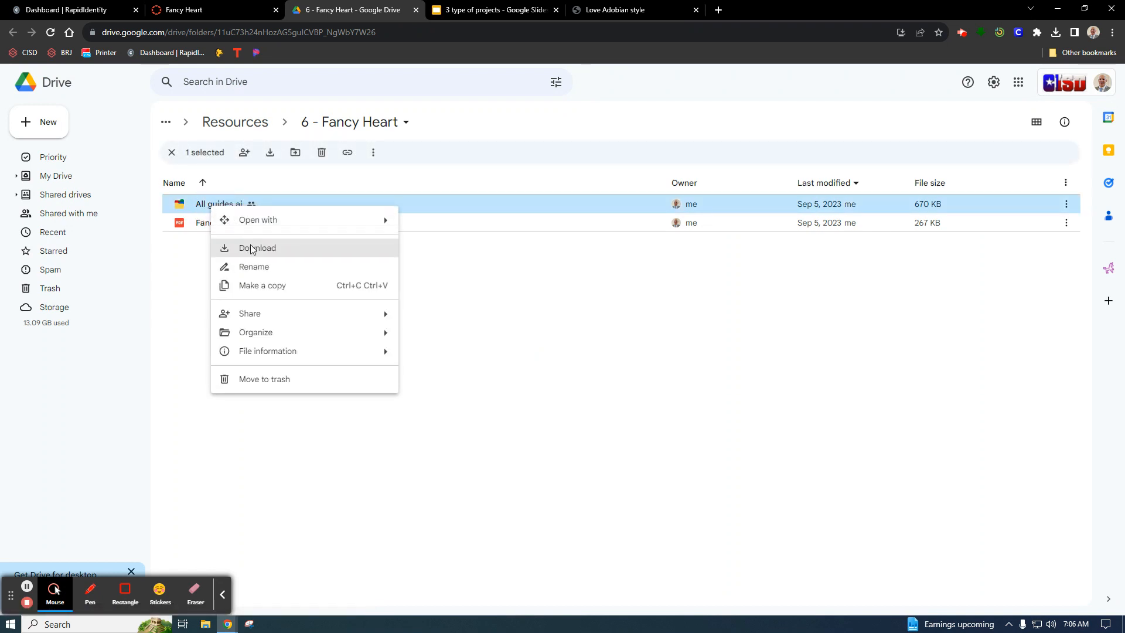
pyautogui.click(251, 248)
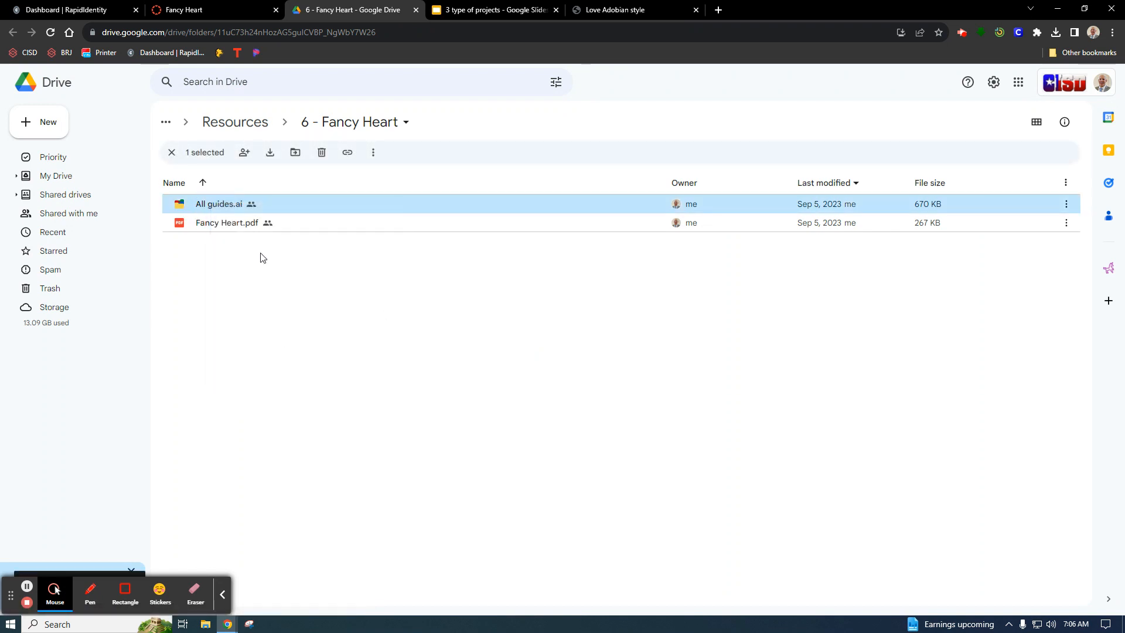
pyautogui.rightClick(239, 225)
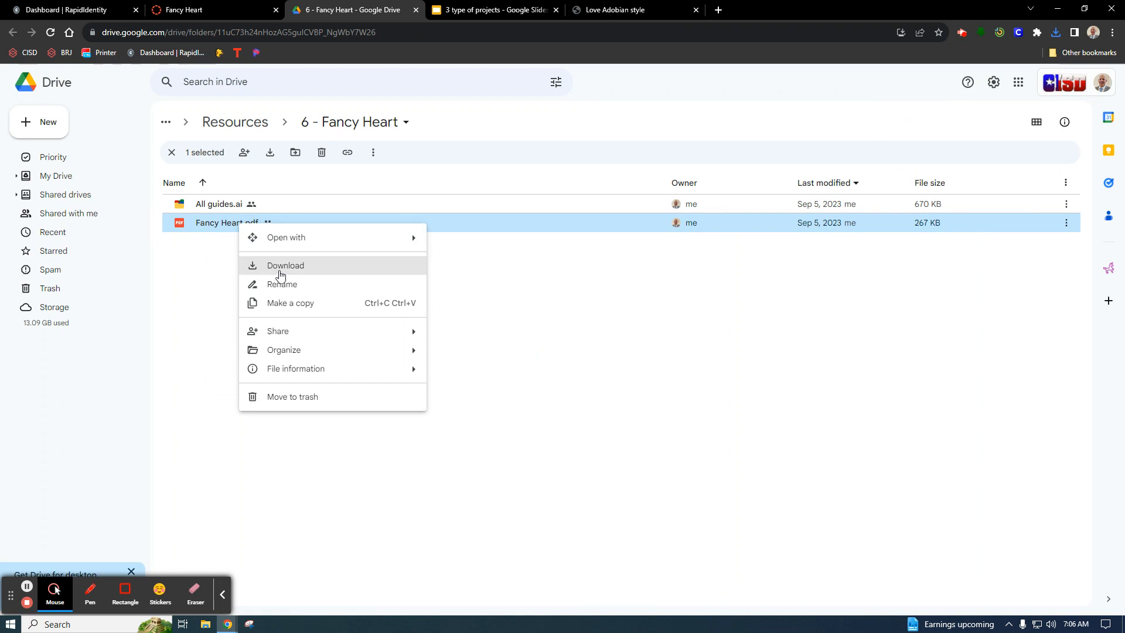
pyautogui.click(282, 271)
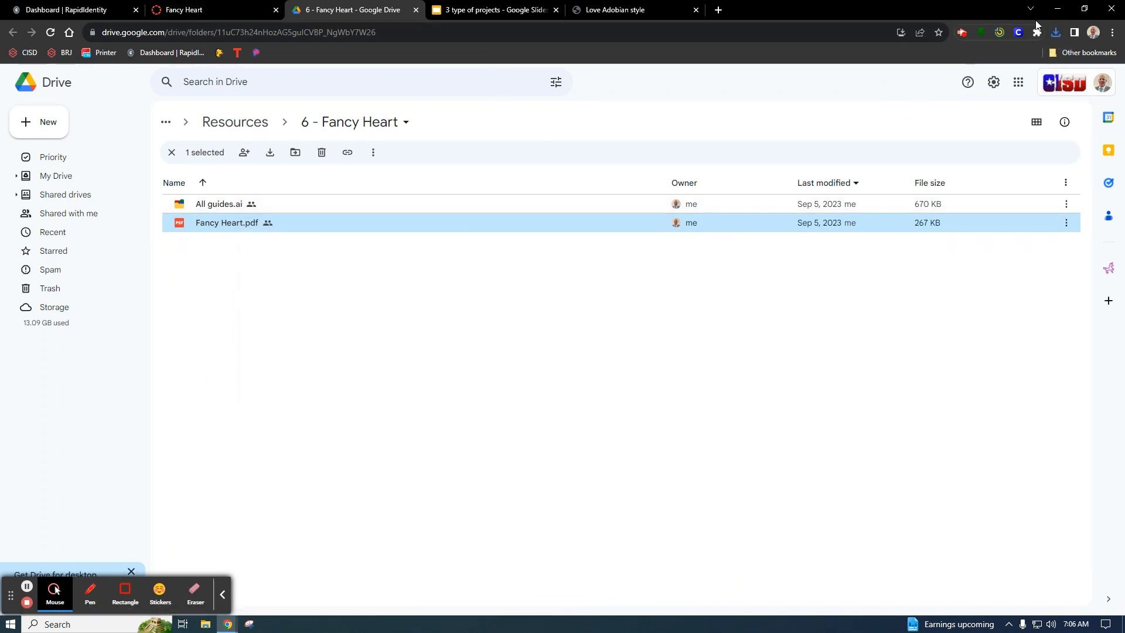
# Minimize the browser, open Creative Cloud from the desktop and launch Illustrator from its installed apps.
pyautogui.click(1058, 9)
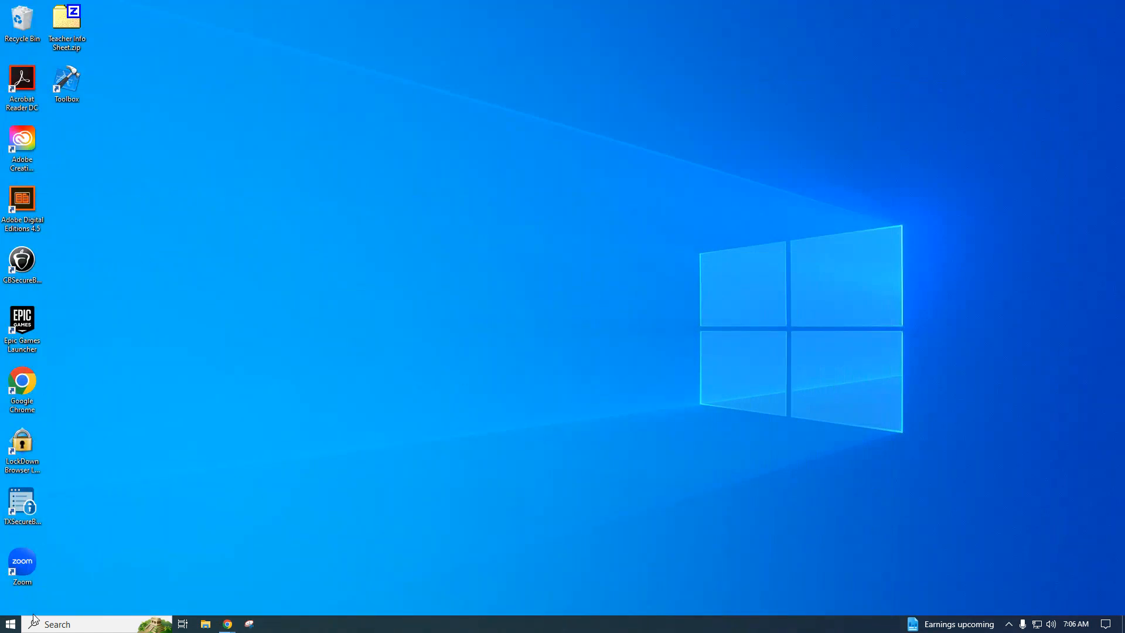
pyautogui.click(11, 624)
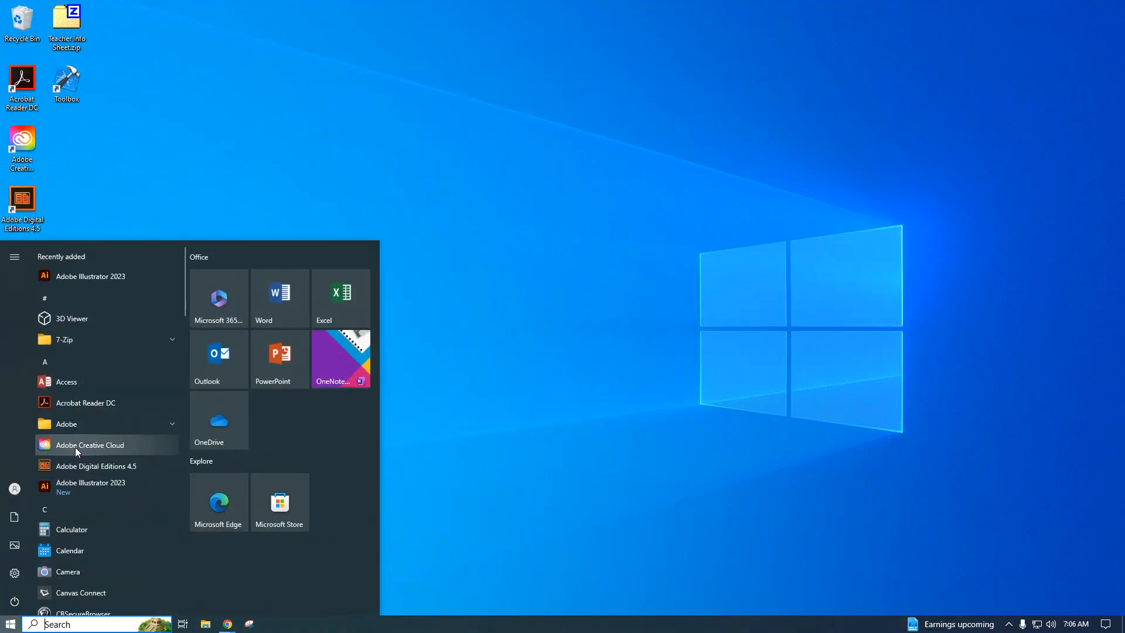
pyautogui.click(520, 324)
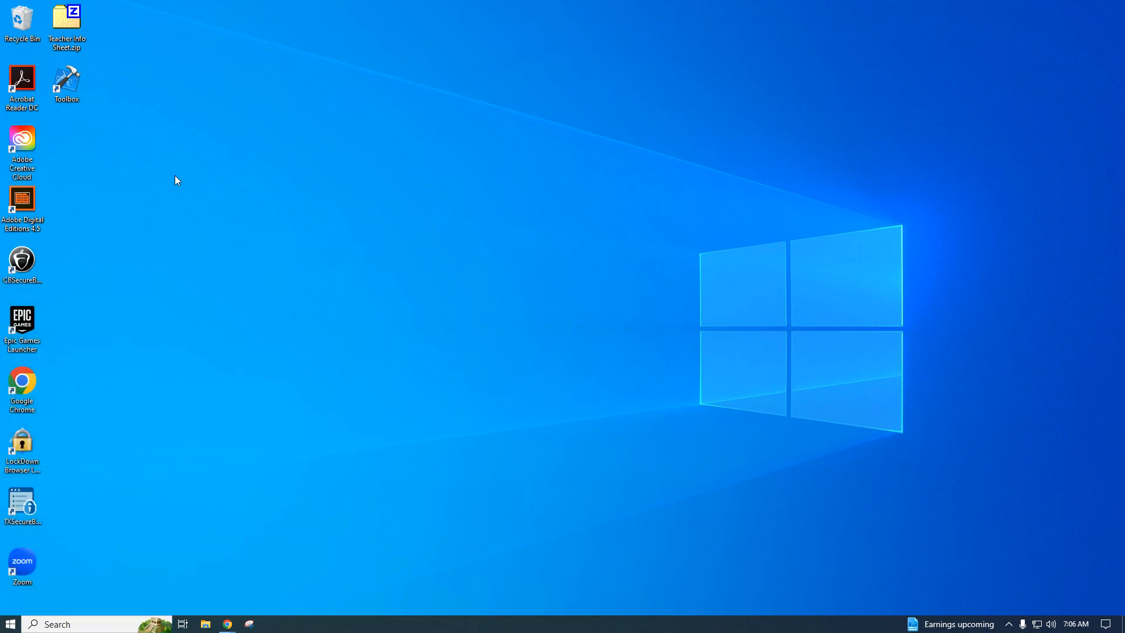
pyautogui.doubleClick(21, 143)
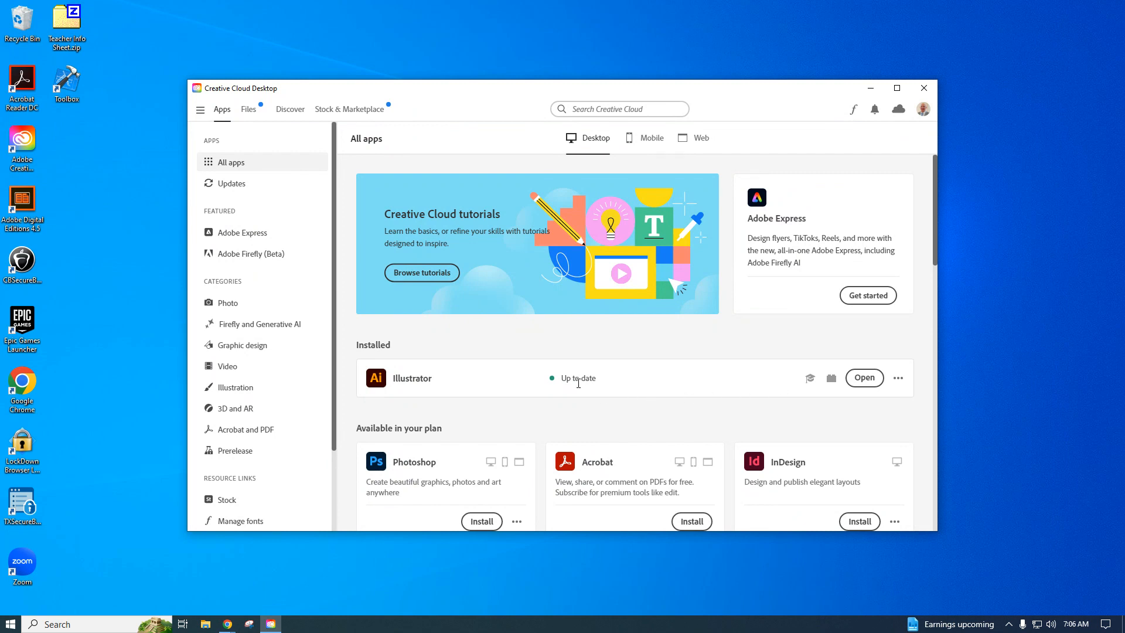
pyautogui.click(866, 379)
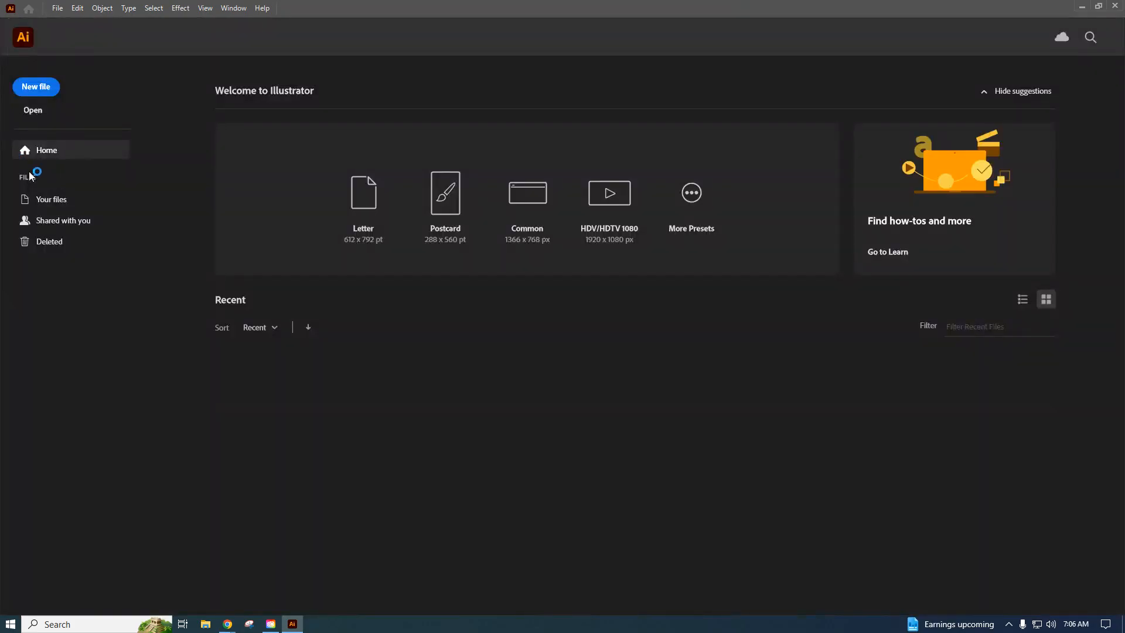
# Open the downloaded All guides.ai file from the Downloads folder.
pyautogui.click(33, 110)
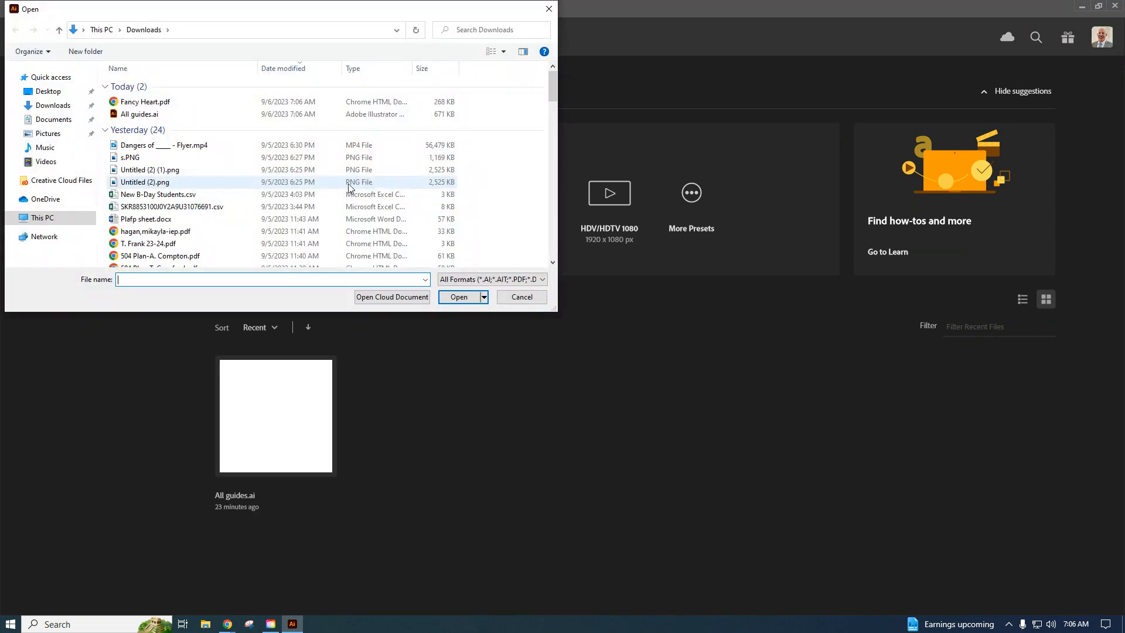
pyautogui.click(131, 115)
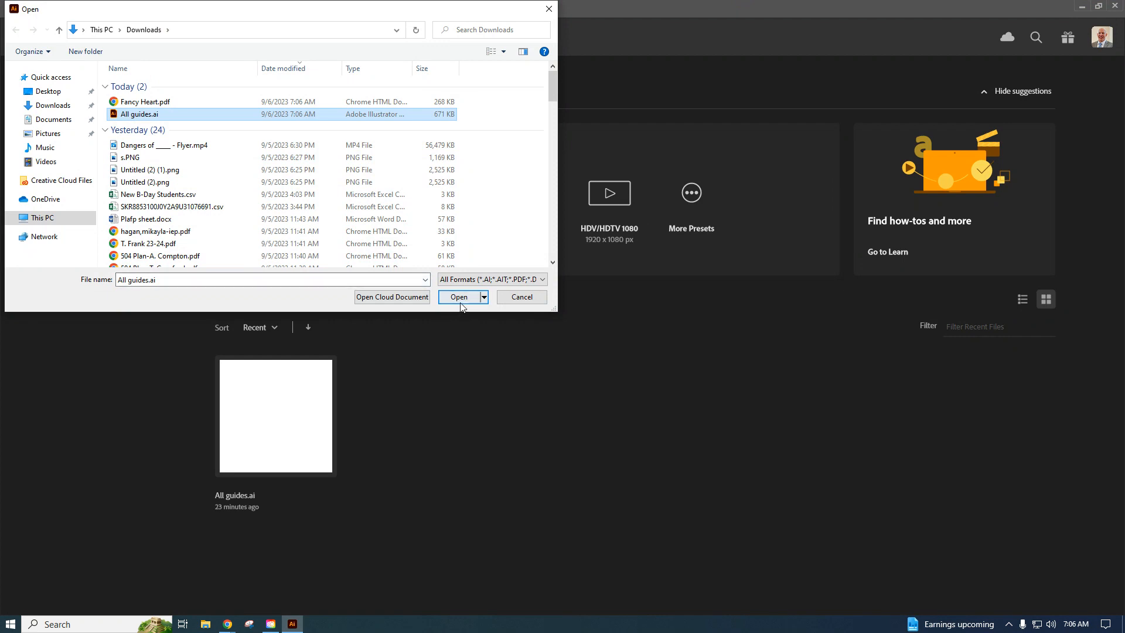
pyautogui.click(460, 301)
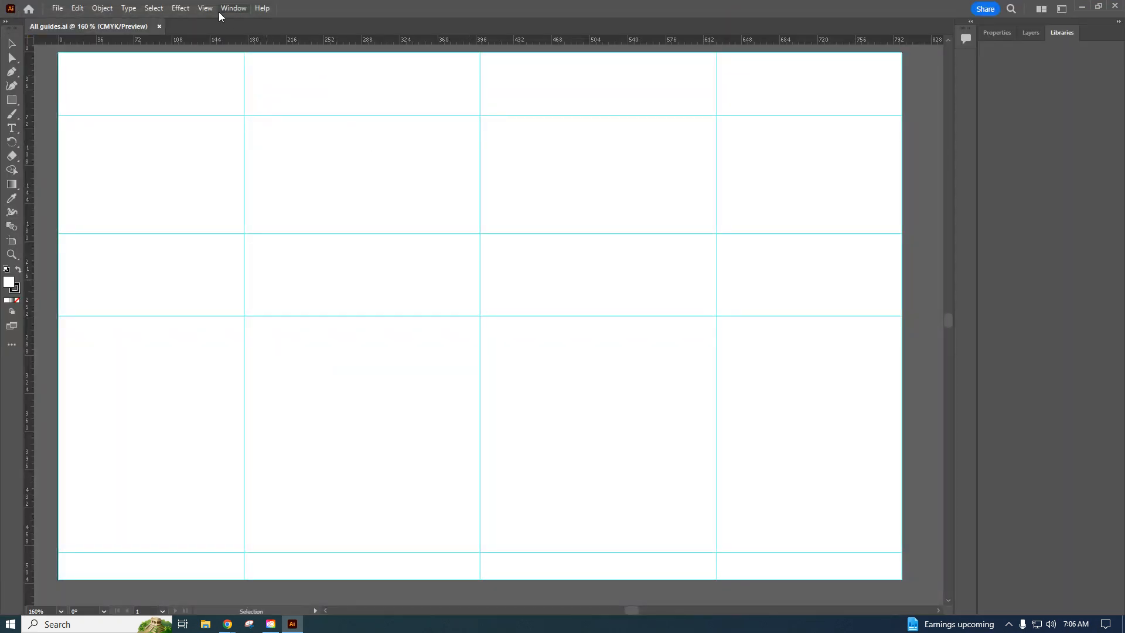
# Switch the workspace to Essentials Classic.
pyautogui.click(228, 8)
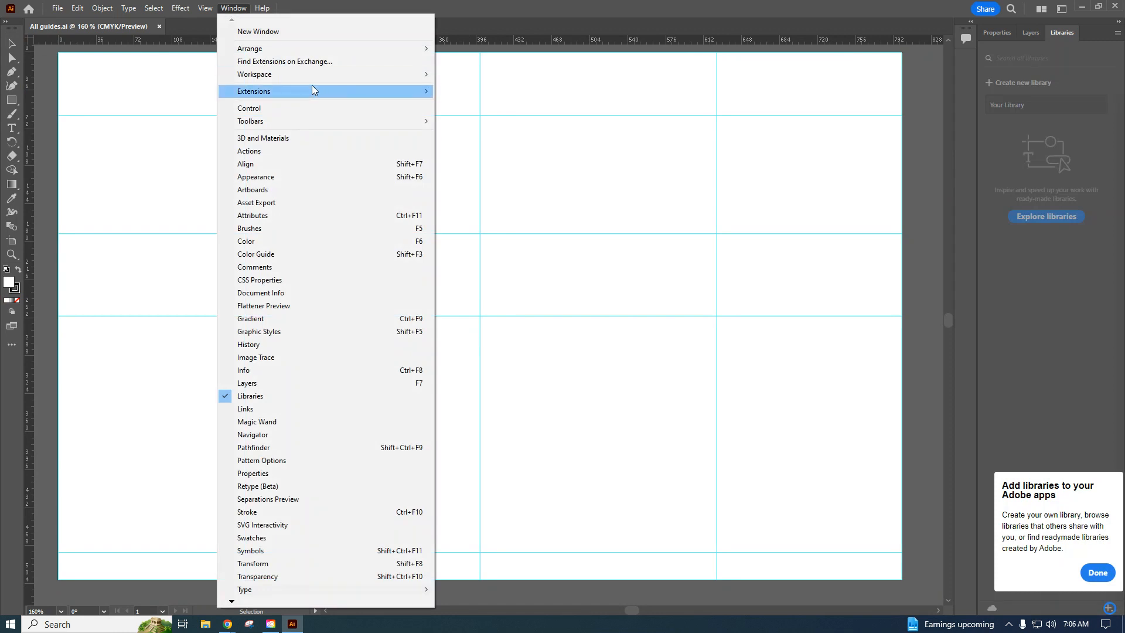
pyautogui.moveTo(340, 74)
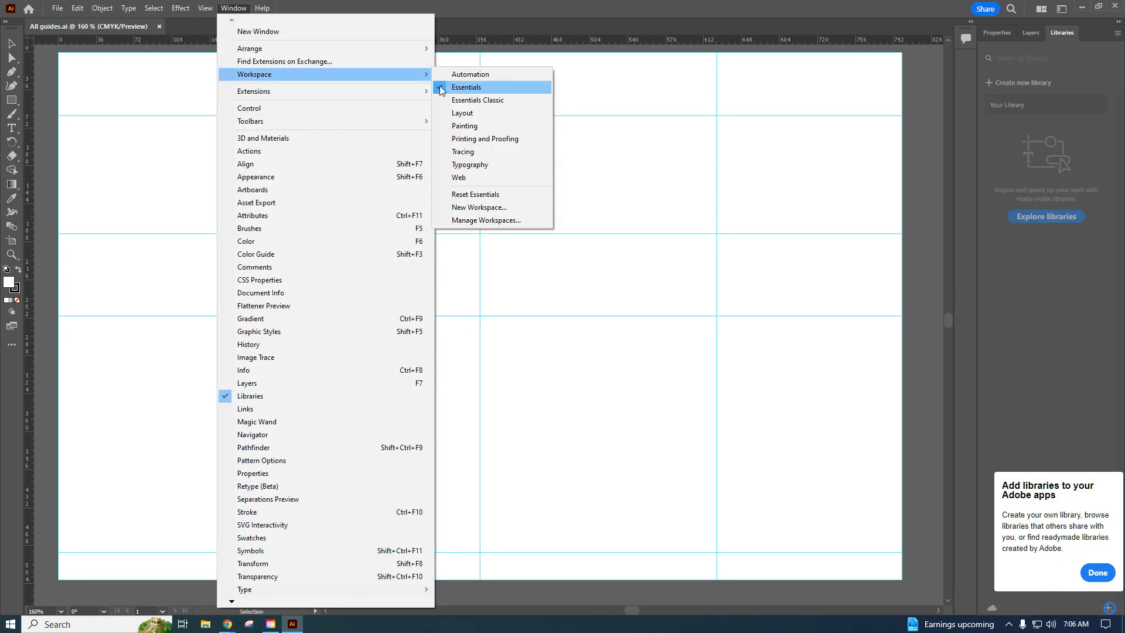
pyautogui.click(474, 101)
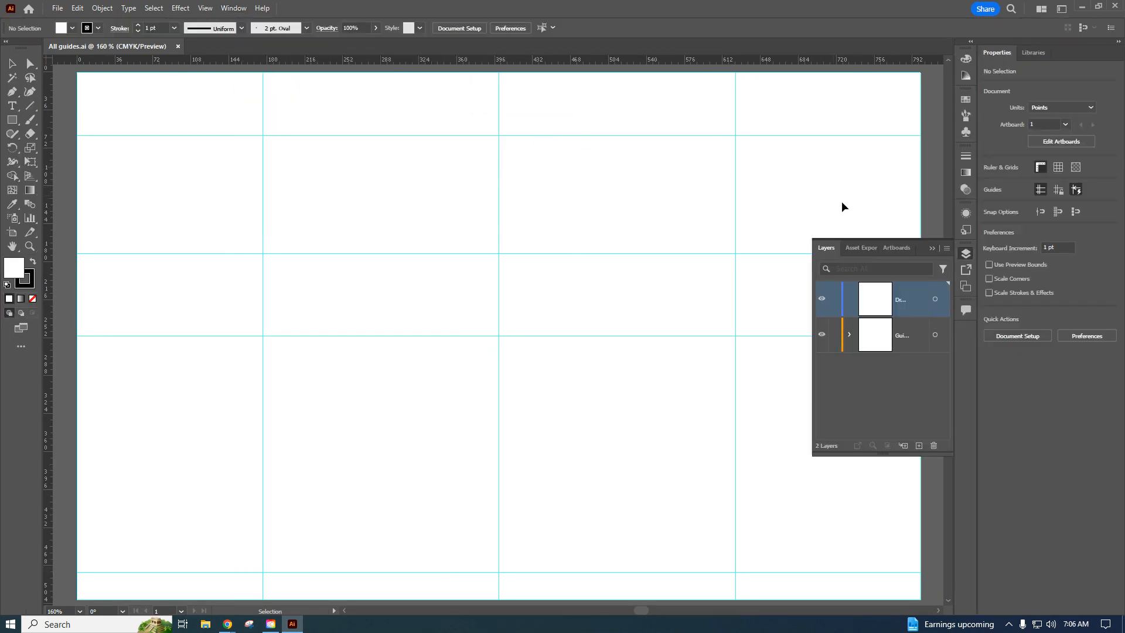
# Set the Layers panel's row size to Medium so the layer names are readable.
pyautogui.click(947, 248)
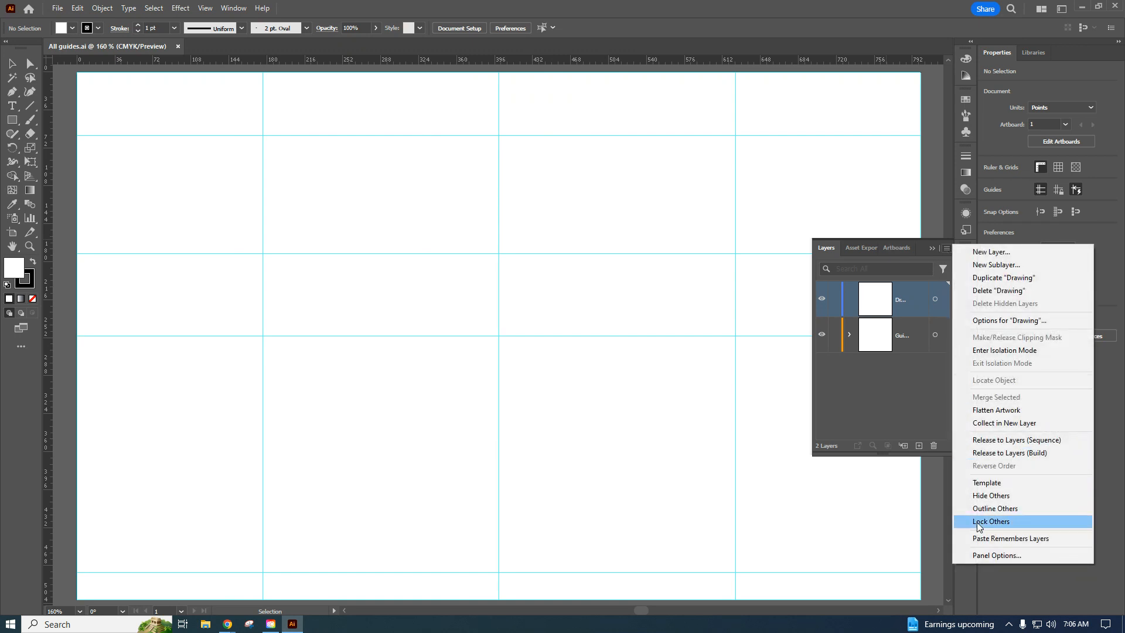
pyautogui.click(996, 555)
pyautogui.click(497, 258)
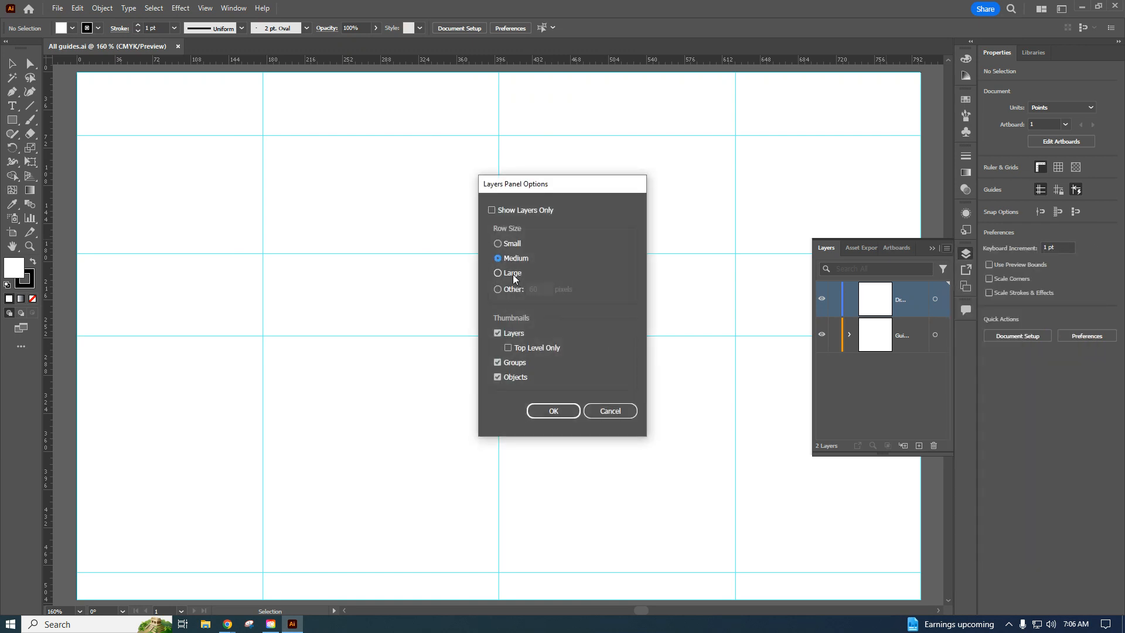
pyautogui.click(553, 411)
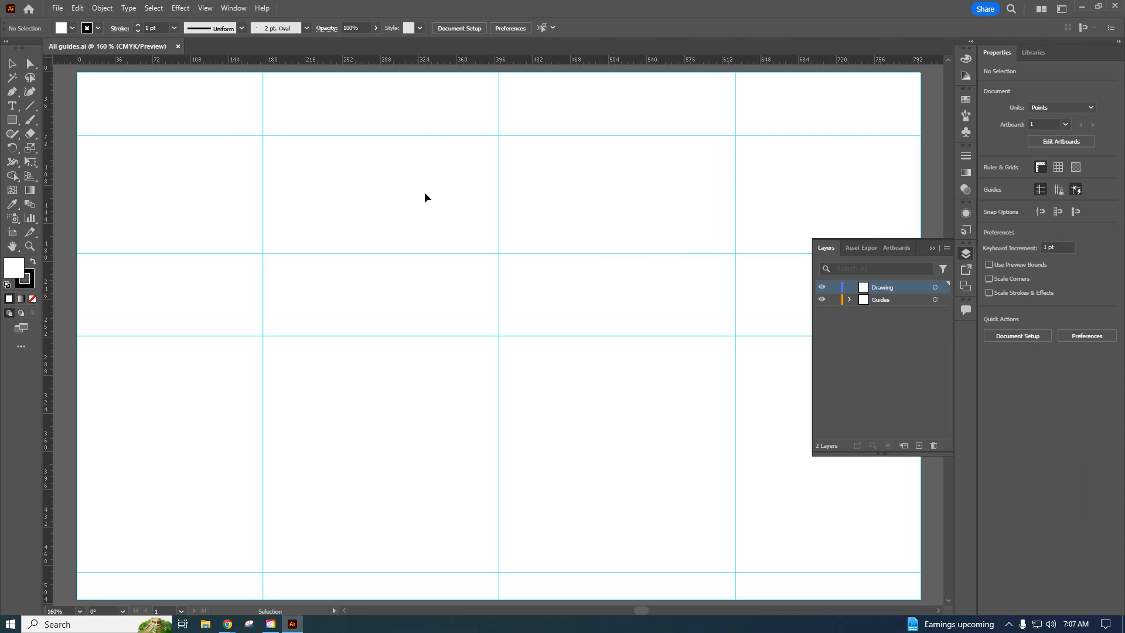
# Unlock the guides and select the guide group on the artboard.
pyautogui.click(205, 8)
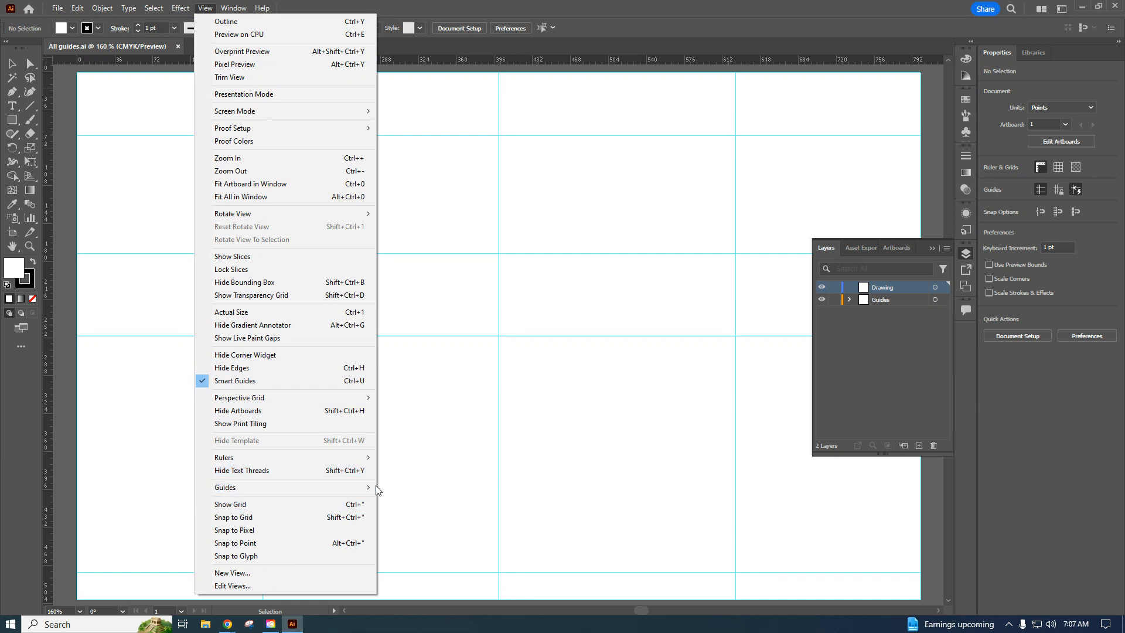
pyautogui.moveTo(375, 488)
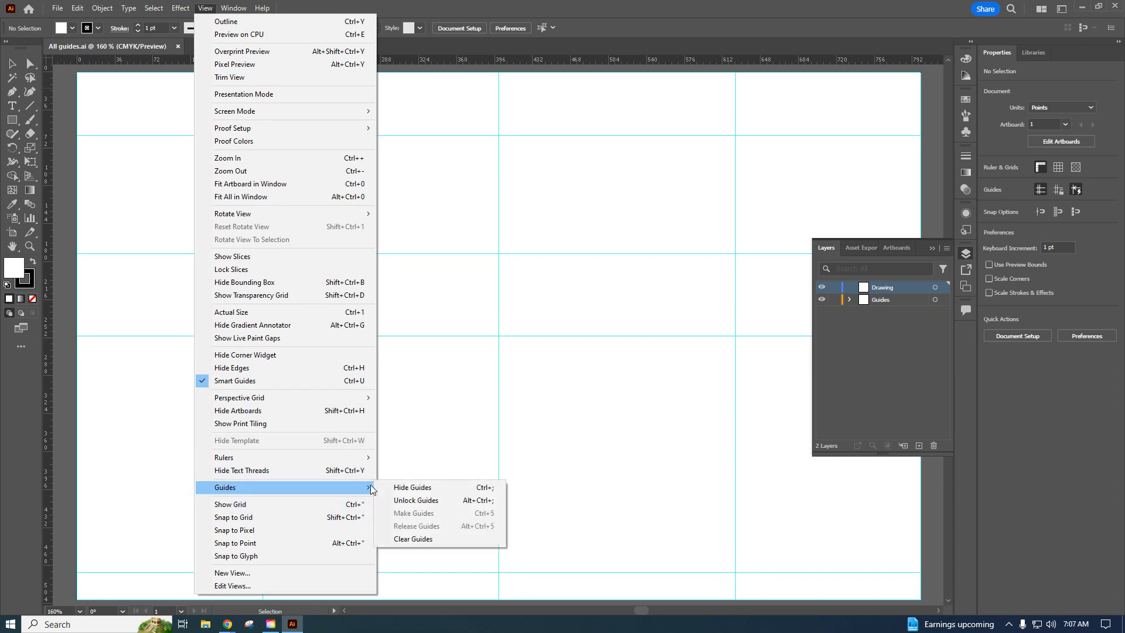
pyautogui.click(419, 502)
pyautogui.moveTo(549, 395); pyautogui.dragTo(463, 253)
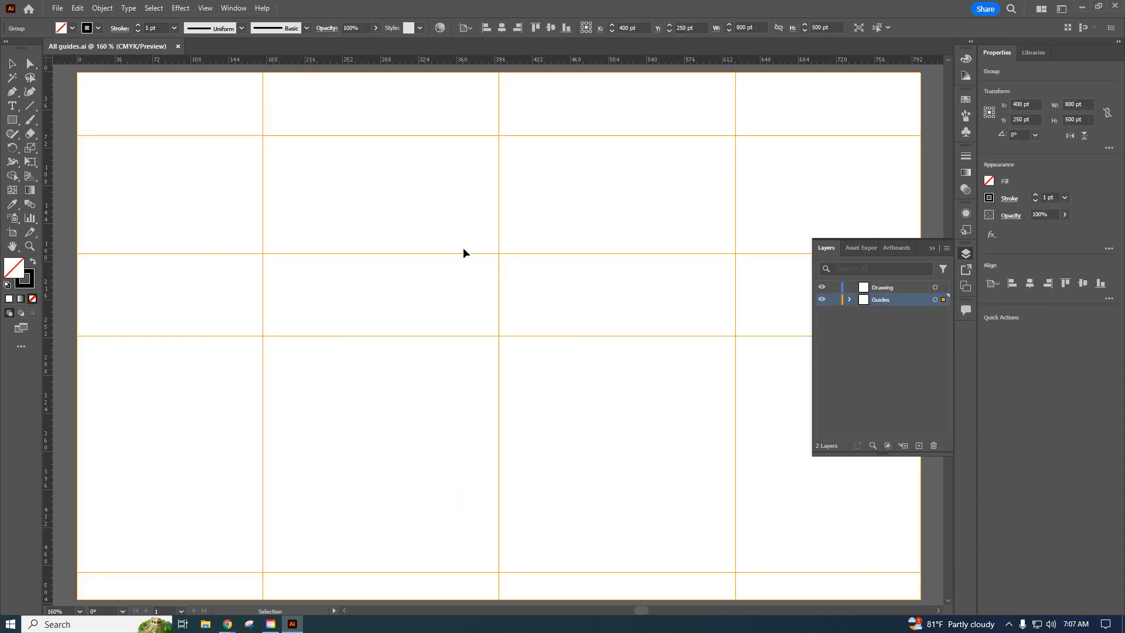
# Lock the guides and make the Drawing layer active.
pyautogui.click(207, 8)
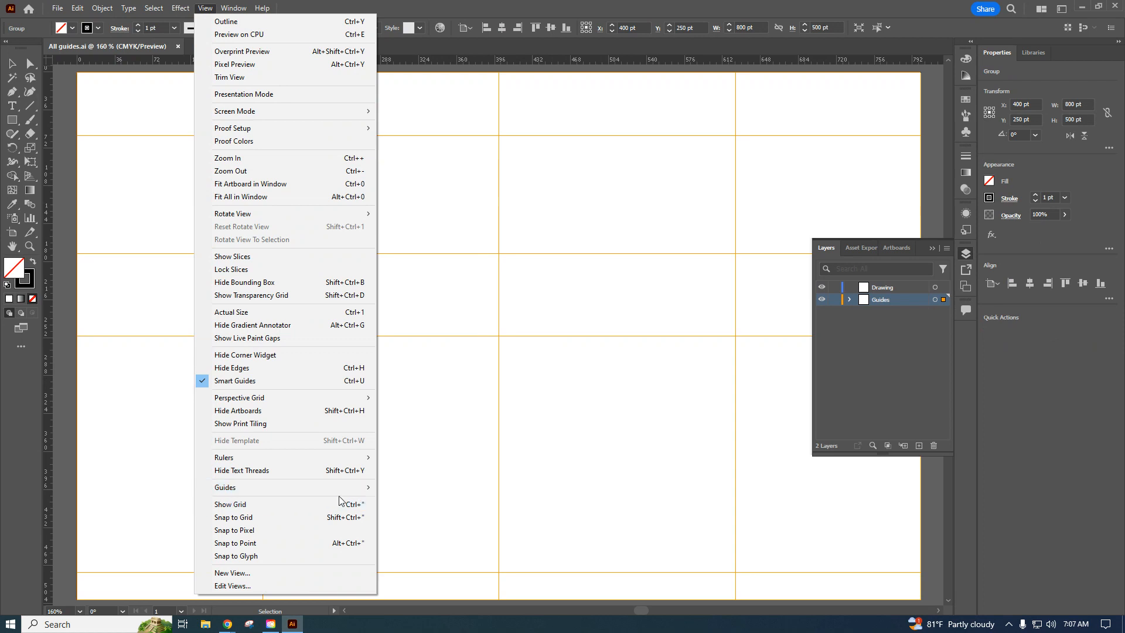
pyautogui.moveTo(368, 489)
pyautogui.click(404, 502)
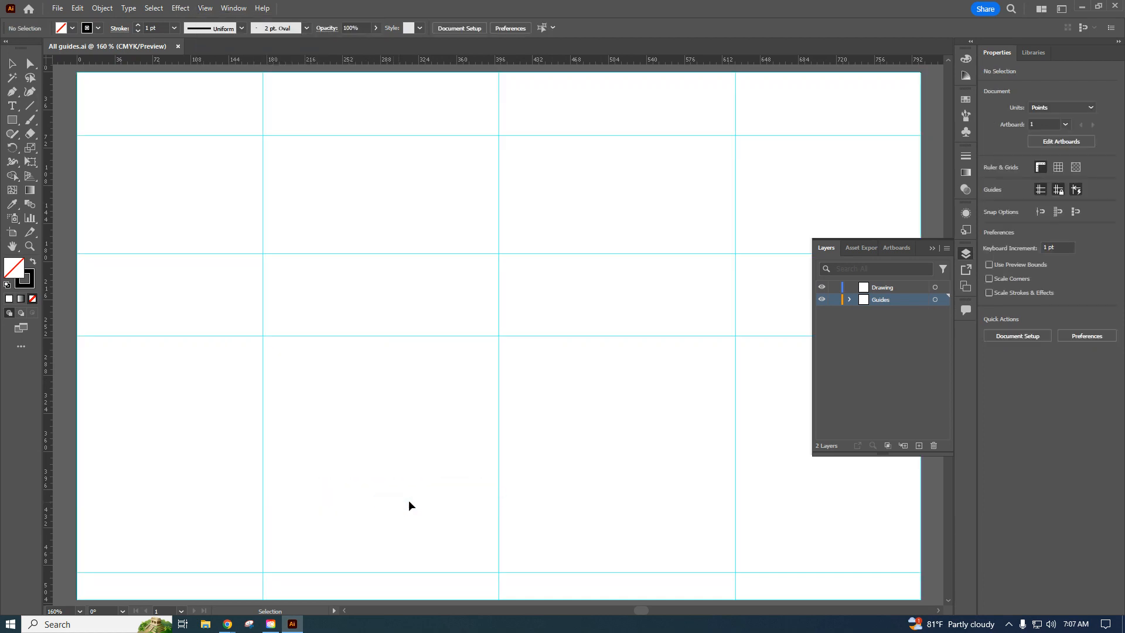
pyautogui.click(891, 289)
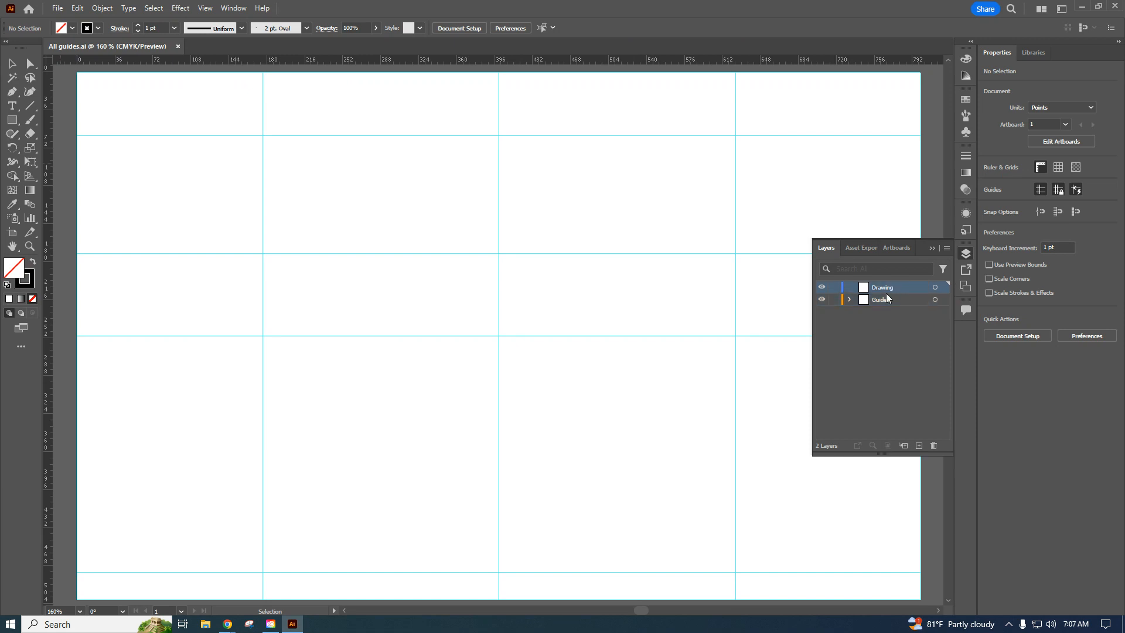
# Draw the heart's left half with the Arc tool: two arcs forming the upper lobe and one about 224 × 302 pt down to the lower centre guide intersection.
pyautogui.click(31, 108)
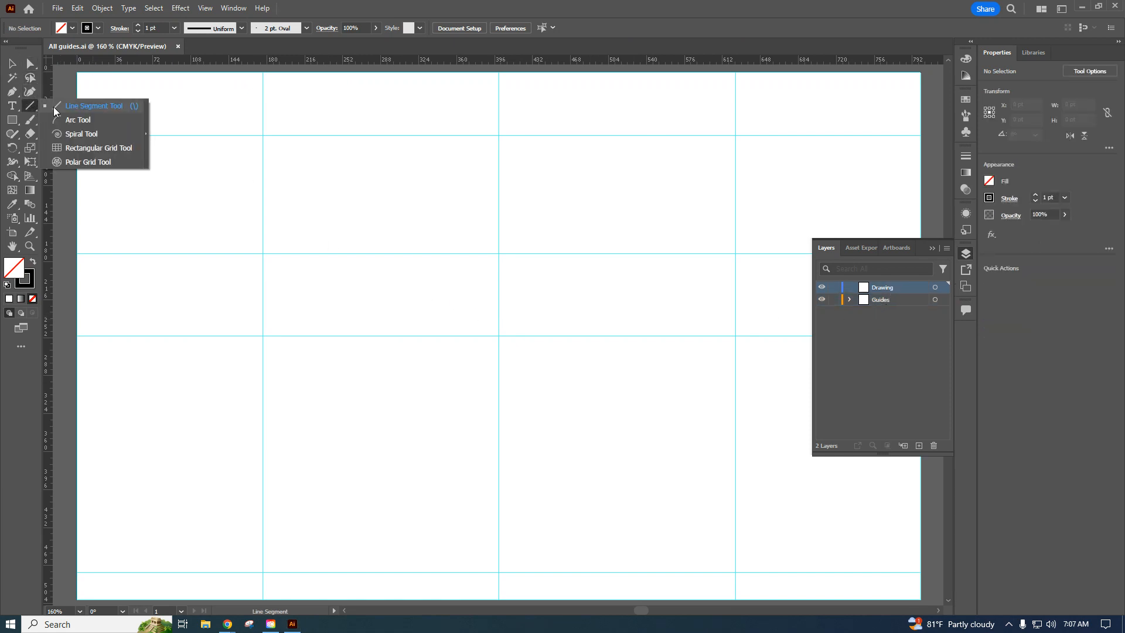
pyautogui.click(73, 121)
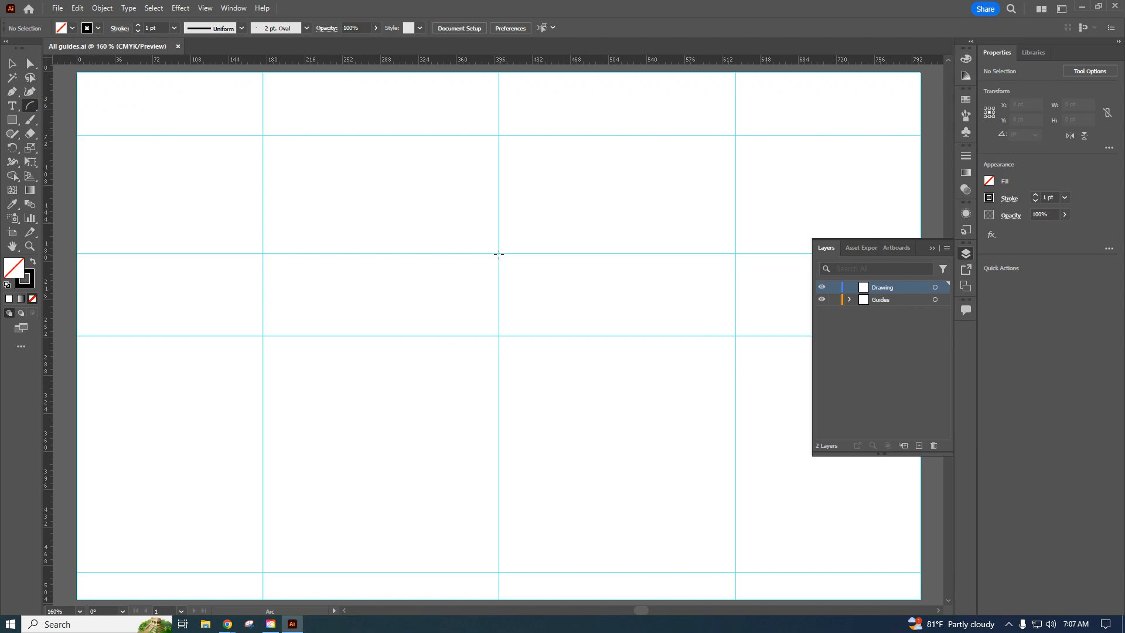
pyautogui.moveTo(498, 253); pyautogui.dragTo(498, 571)
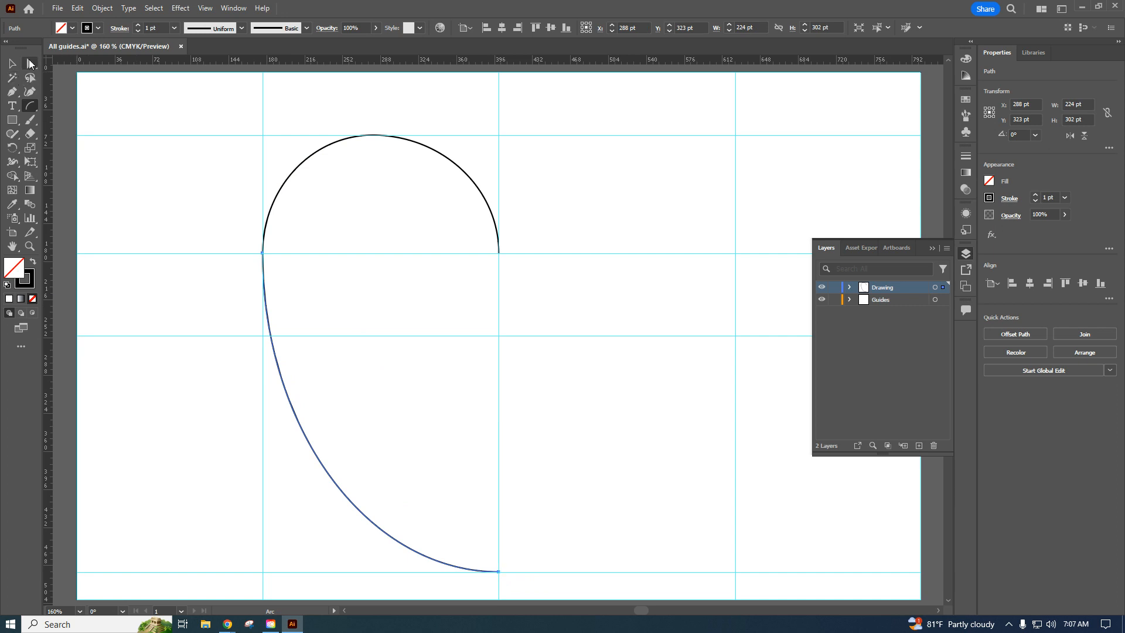
# Reshape the lower arc with Direct Selection, pulling its bottom anchor's handle up toward the centre guide to form the heart's pointed tip.
pyautogui.click(30, 63)
pyautogui.click(496, 571)
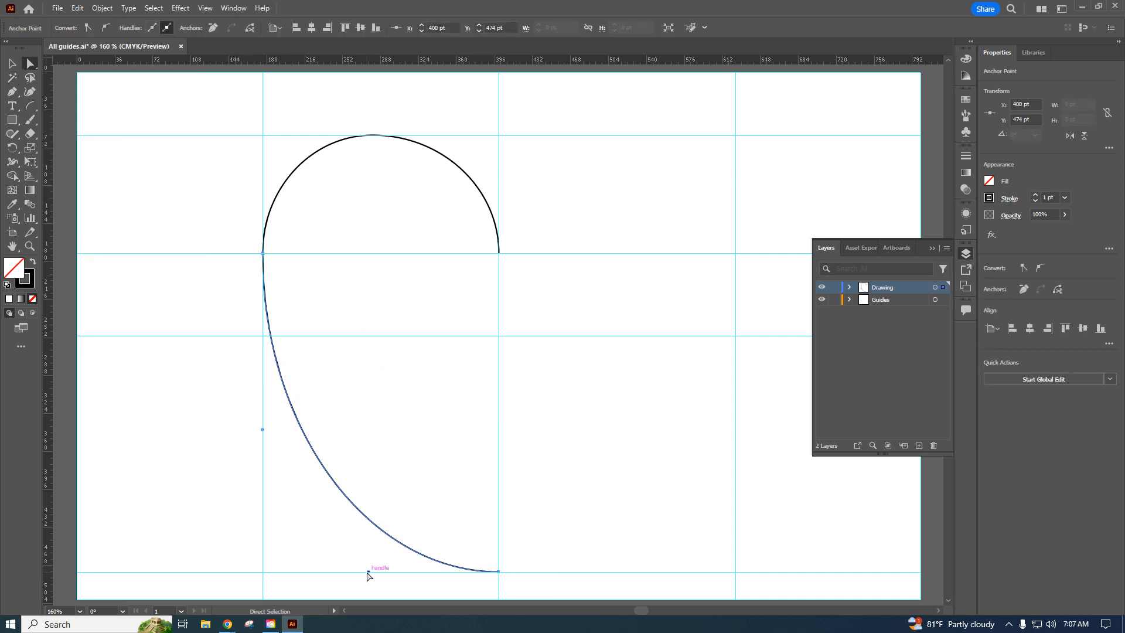
pyautogui.moveTo(368, 571); pyautogui.dragTo(453, 438)
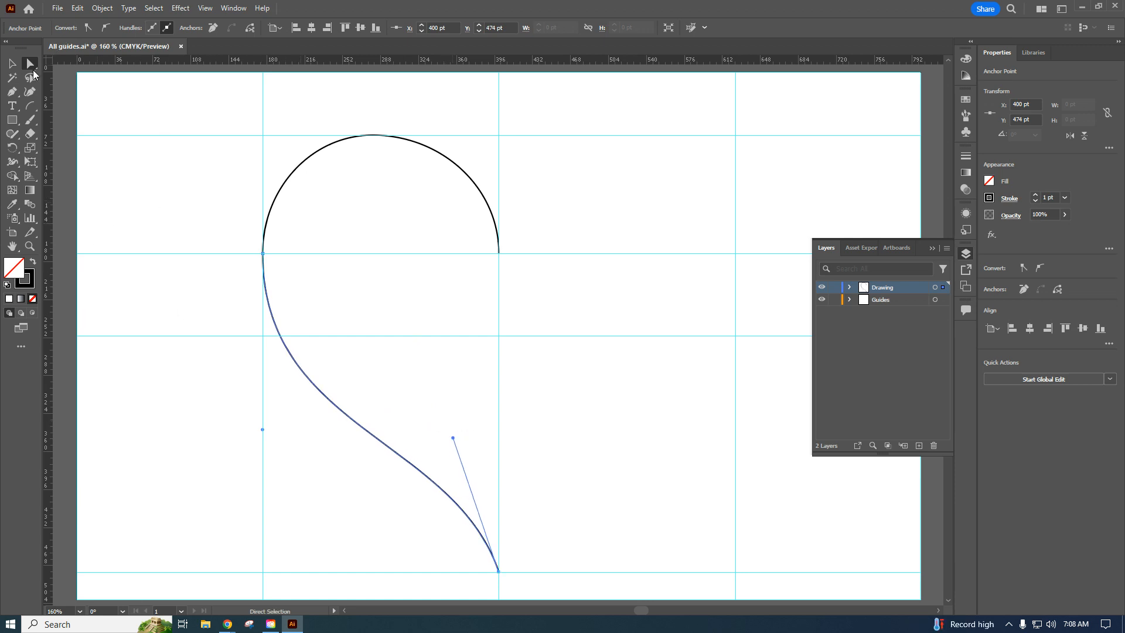
# Join the upper lobe and the lower arc of the heart's left half into one path.
pyautogui.click(13, 64)
pyautogui.click(170, 383)
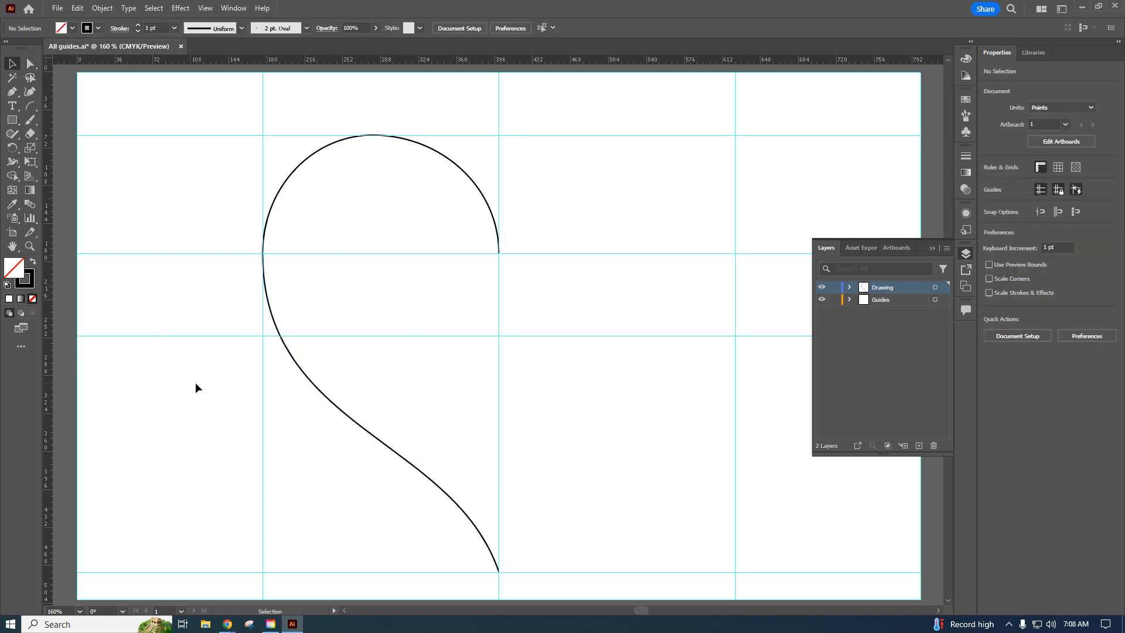
pyautogui.click(333, 405)
pyautogui.keyDown('shift'); pyautogui.click(280, 193); pyautogui.keyUp('shift')
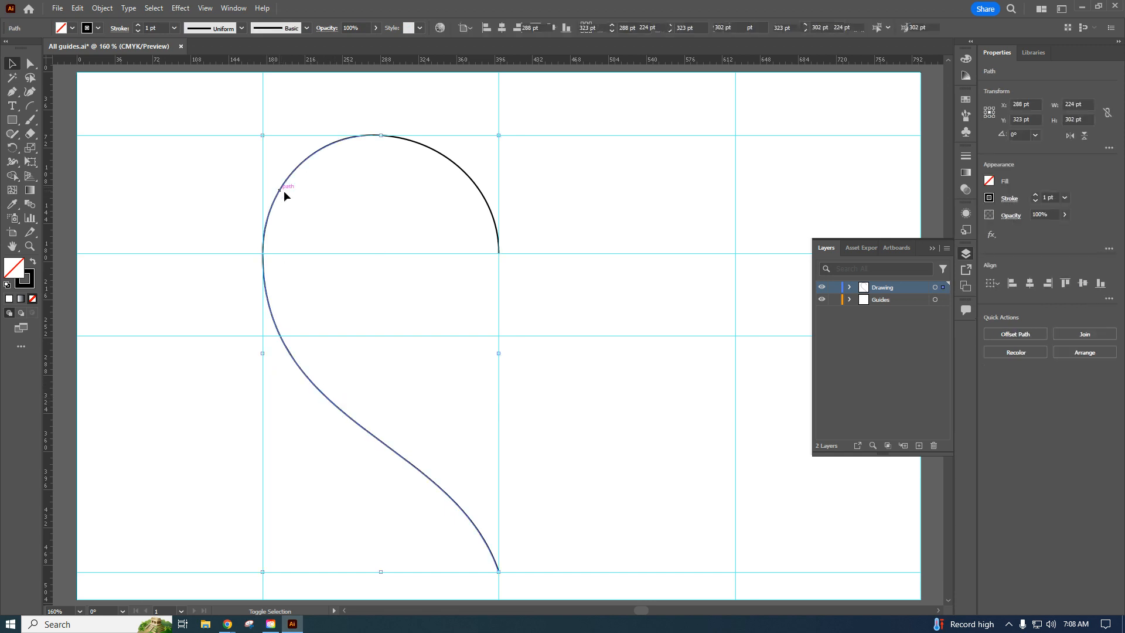
pyautogui.rightClick(304, 164)
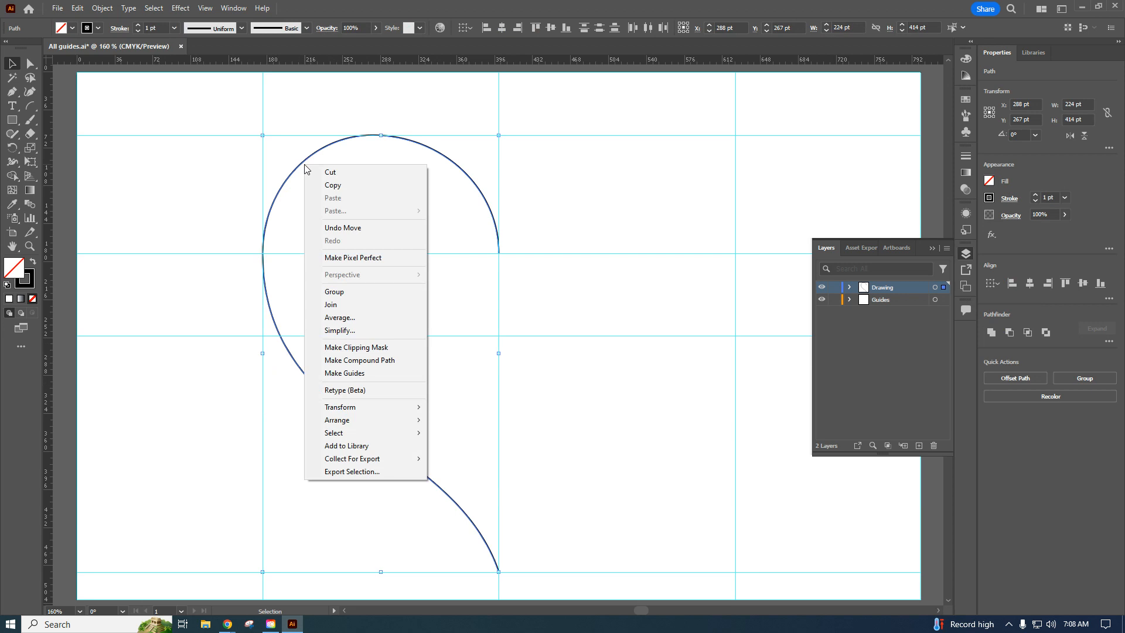
pyautogui.click(334, 304)
pyautogui.click(604, 216)
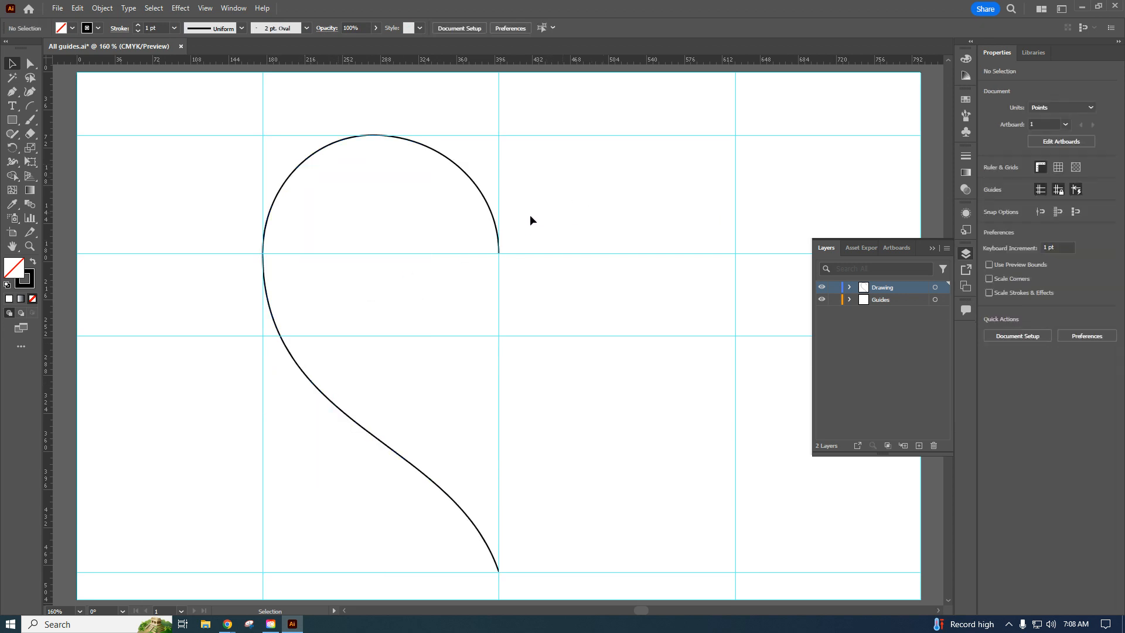
# Reflect a copy of the heart's left half across the vertical axis at the centre guide to form the right half.
pyautogui.click(478, 185)
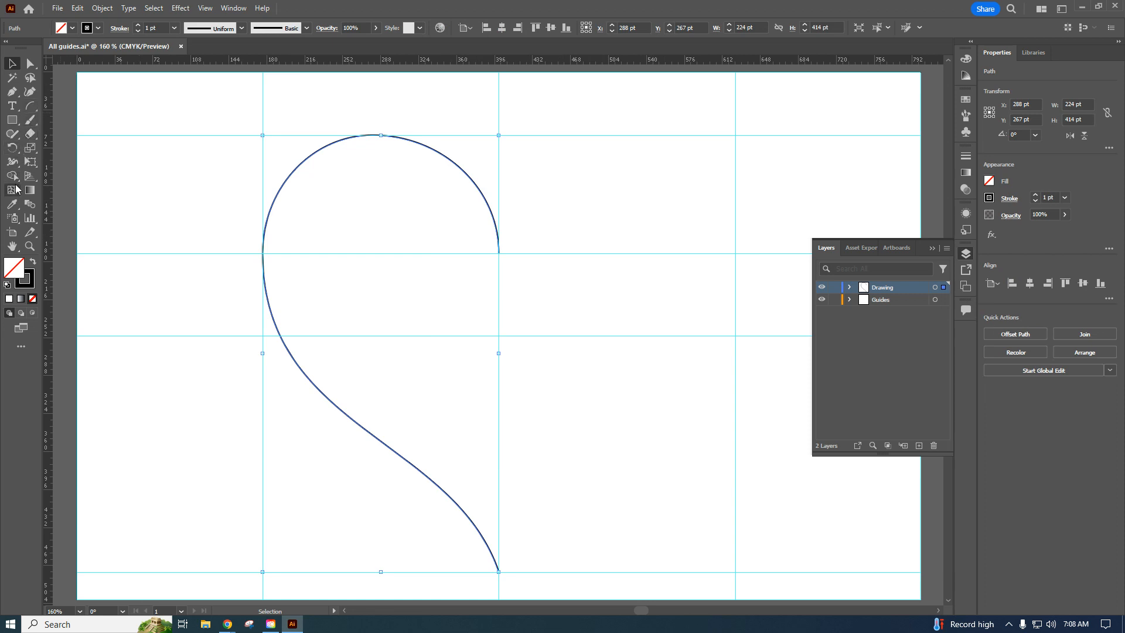
pyautogui.moveTo(12, 151); pyautogui.dragTo(53, 158)
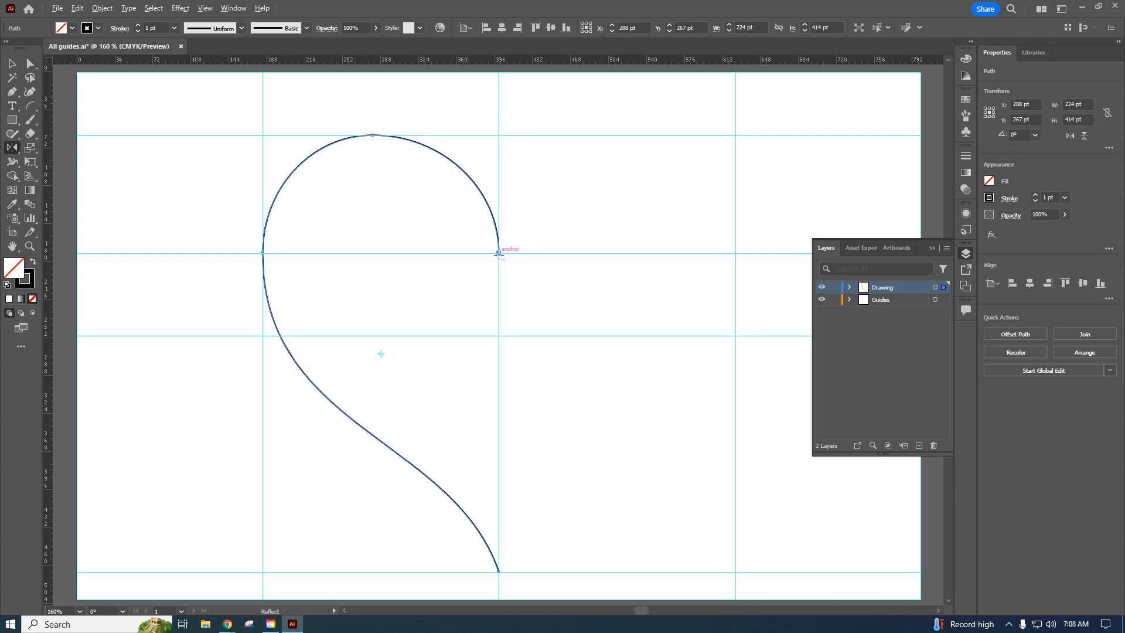
pyautogui.keyDown('alt'); pyautogui.click(498, 253); pyautogui.keyUp('alt')
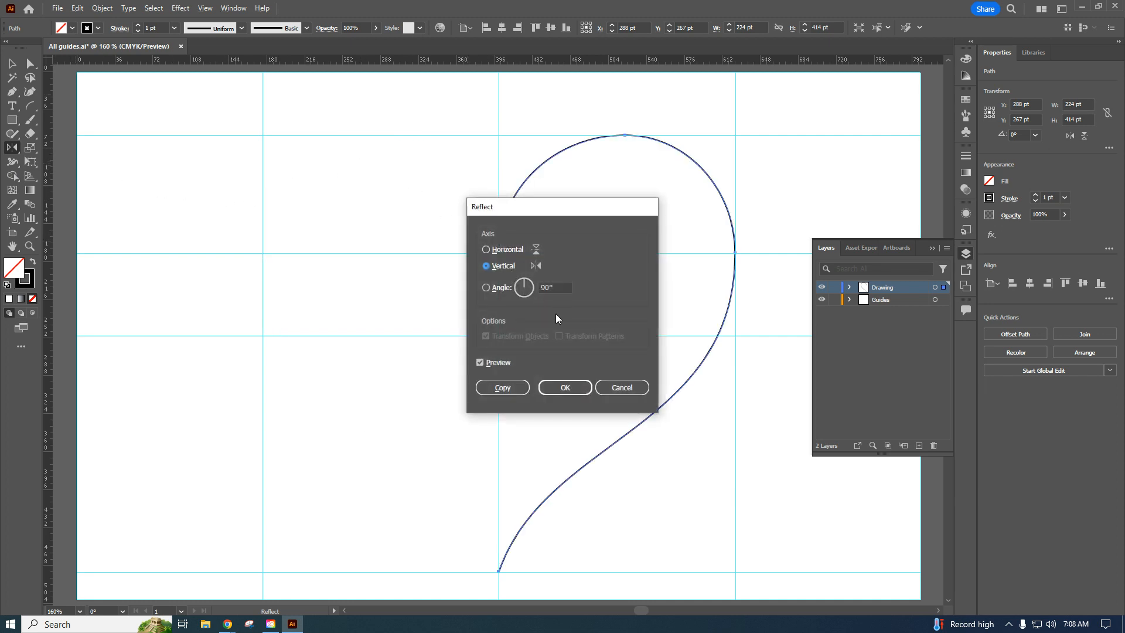
pyautogui.click(503, 387)
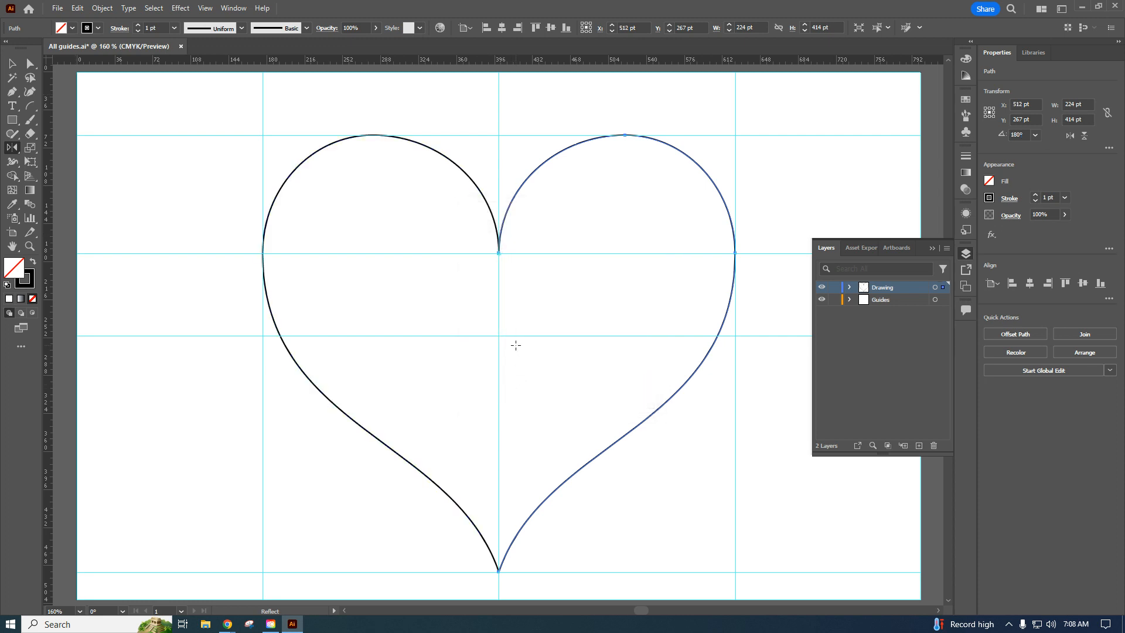
# Set the stroke weight of both heart halves to 10 pt and join them into a single path.
pyautogui.press('v')
pyautogui.keyDown('shift'); pyautogui.click(456, 165); pyautogui.keyUp('shift')
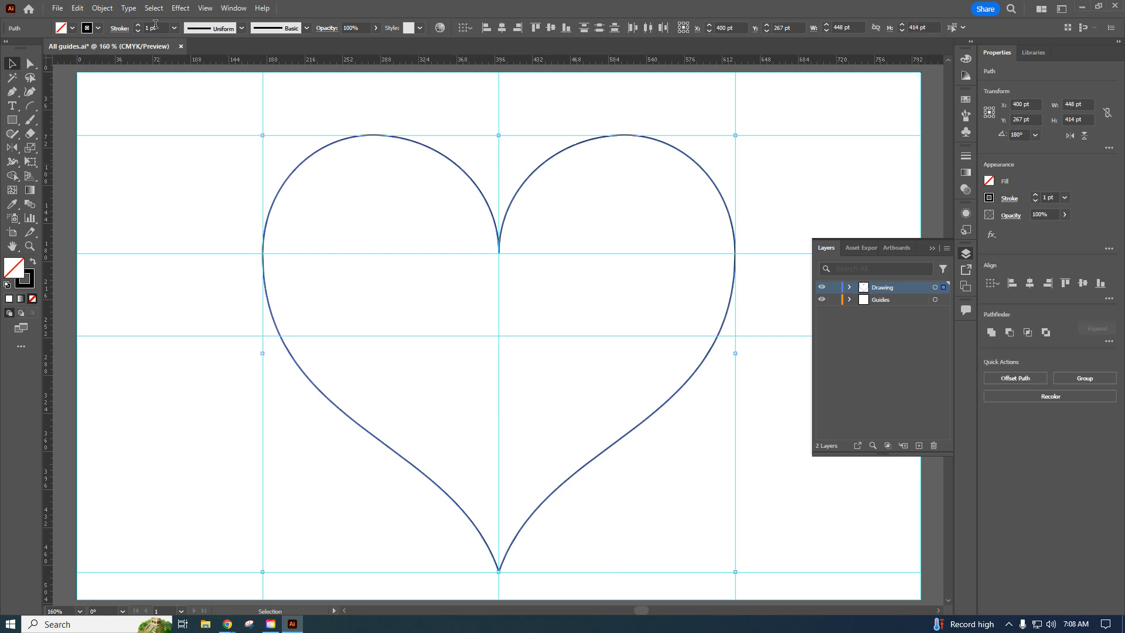
pyautogui.click(173, 28)
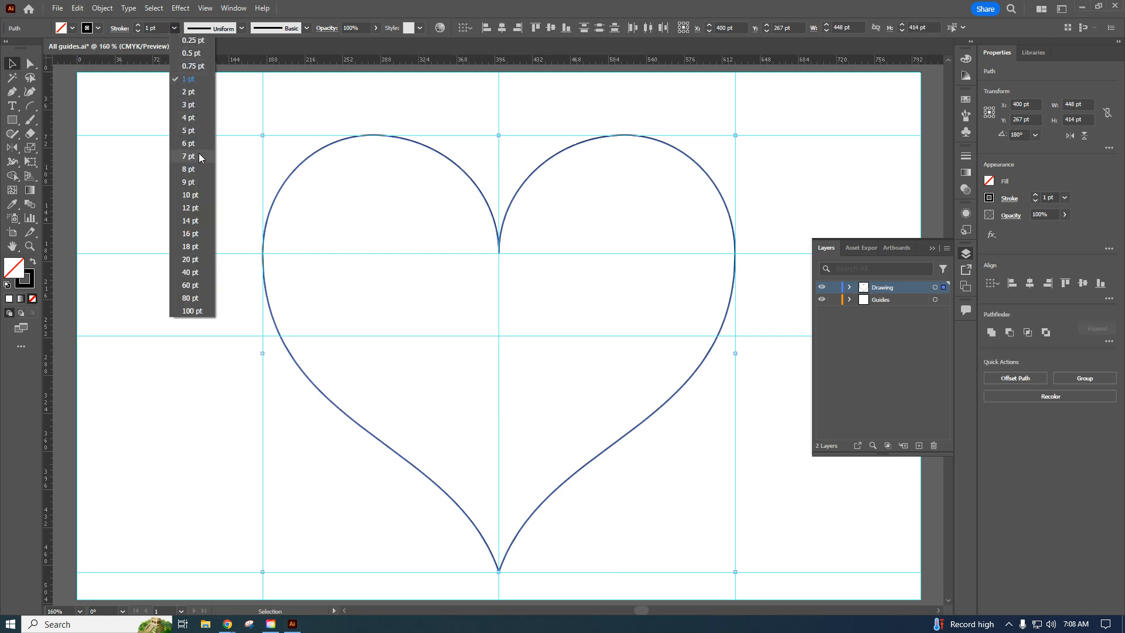
pyautogui.click(196, 195)
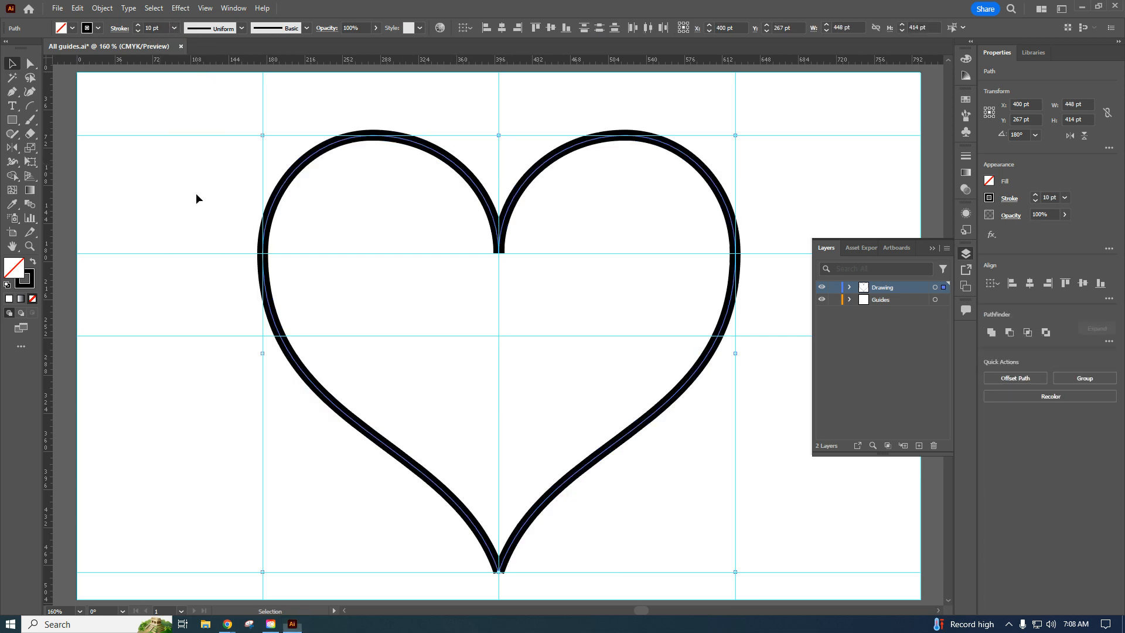
pyautogui.rightClick(520, 529)
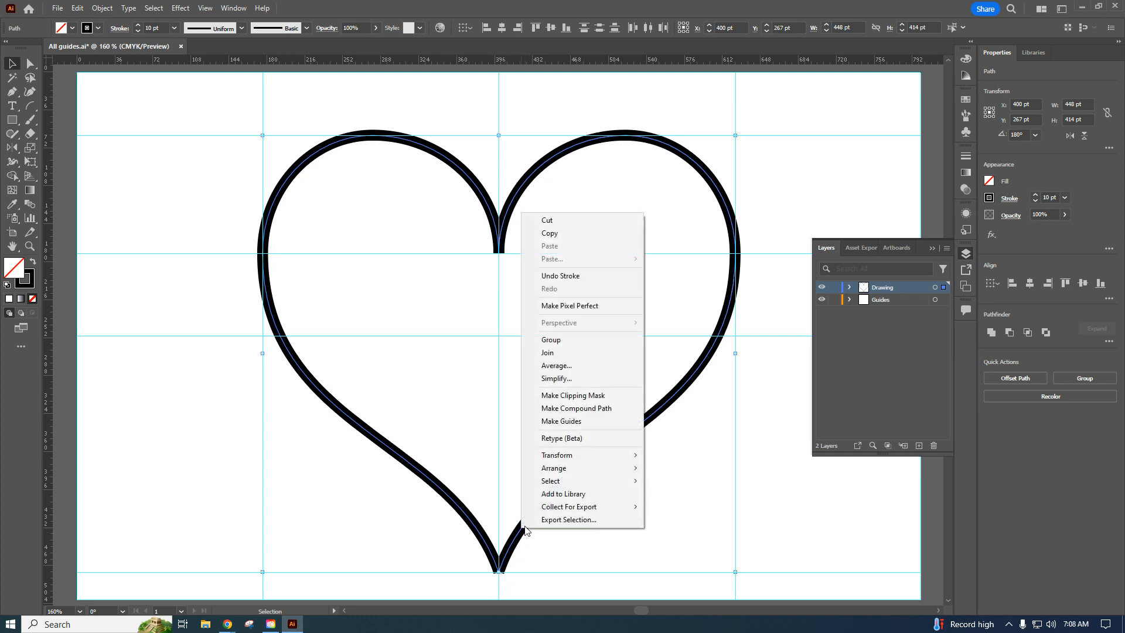
pyautogui.click(565, 353)
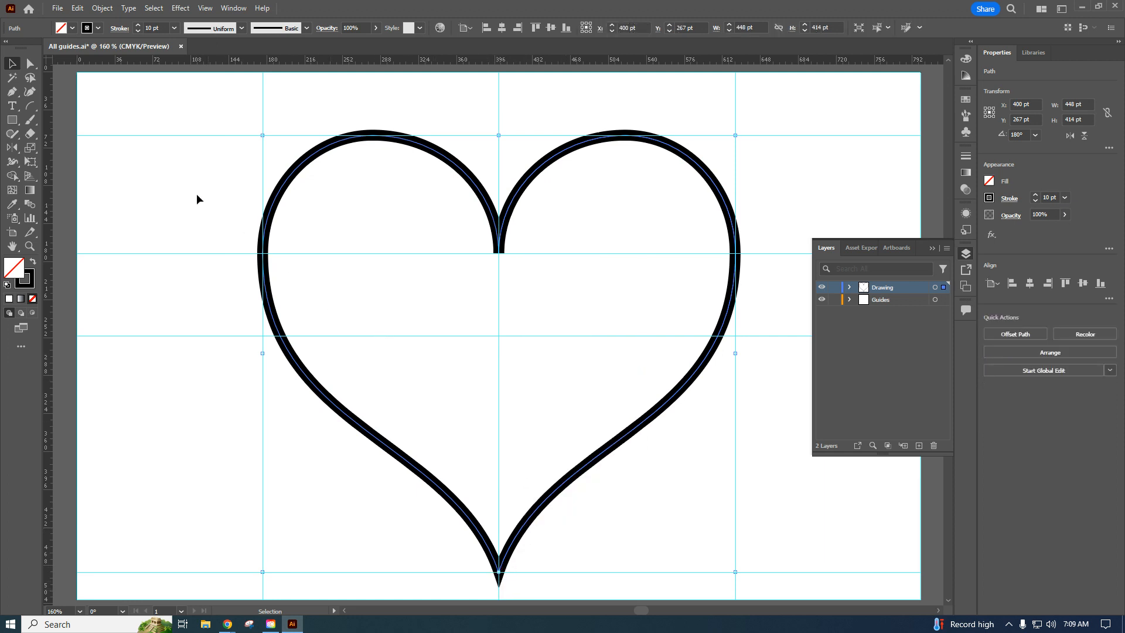
pyautogui.click(182, 159)
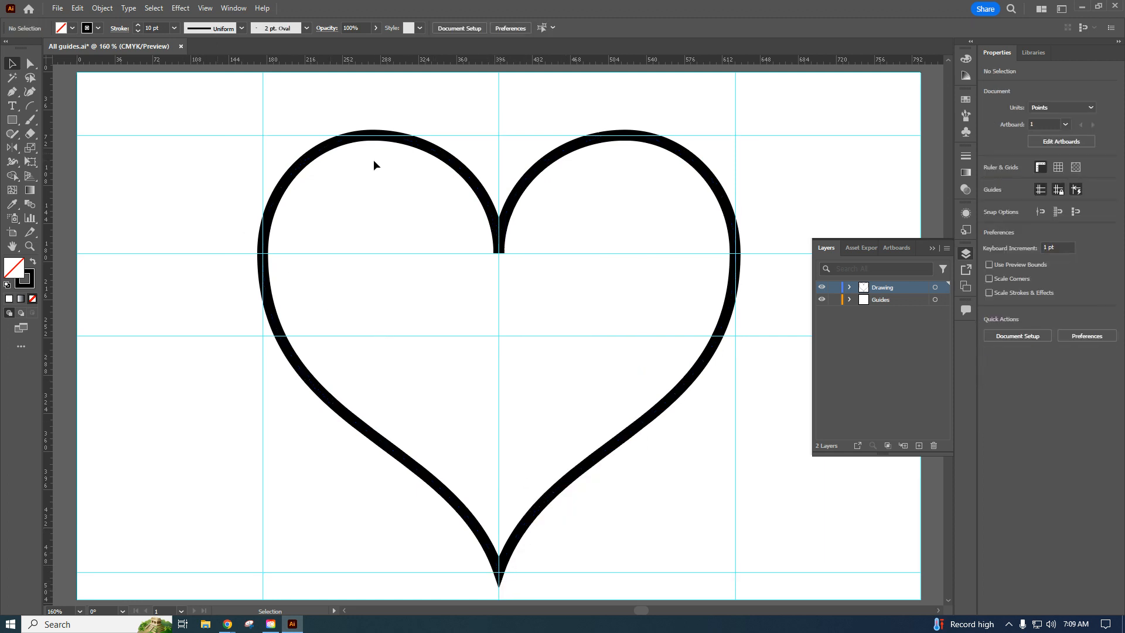
# Create a red-filled 550 × 550 pt polar grid at the guide intersection inside the heart, with 0 radial dividers, Create Compound Path From Ellipses and Fill Grid enabled.
pyautogui.click(966, 100)
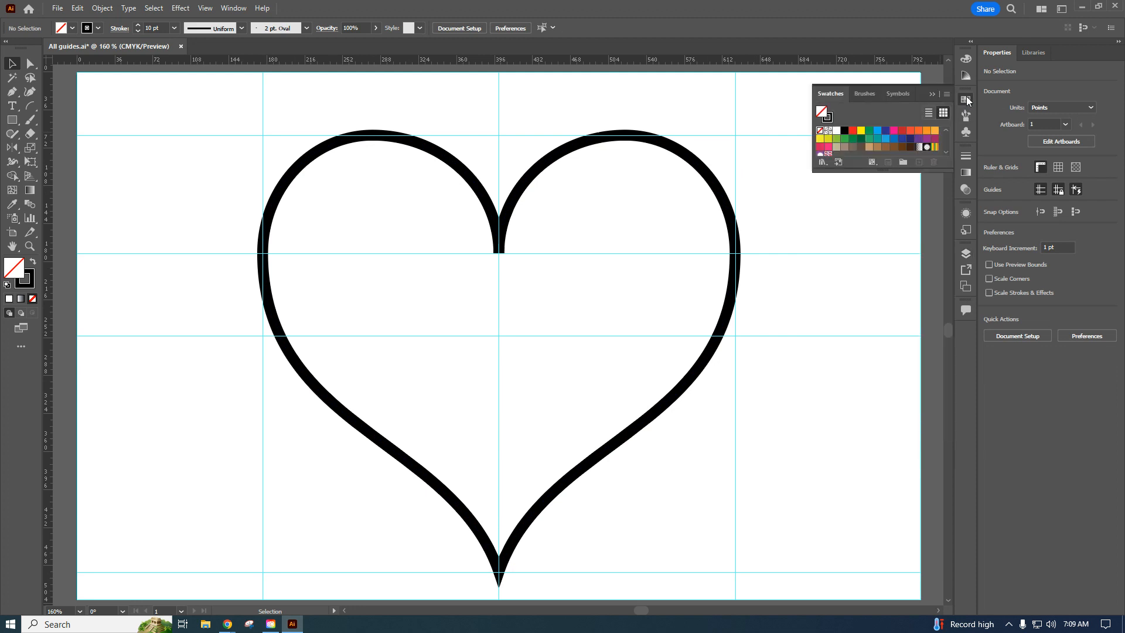
pyautogui.click(853, 132)
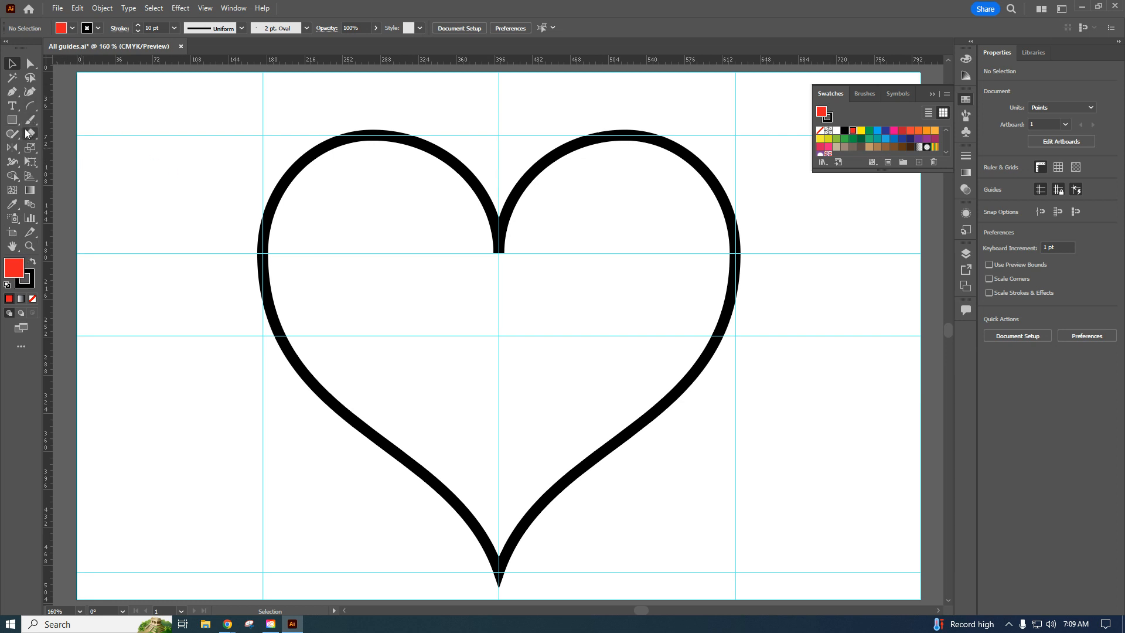
pyautogui.click(30, 105)
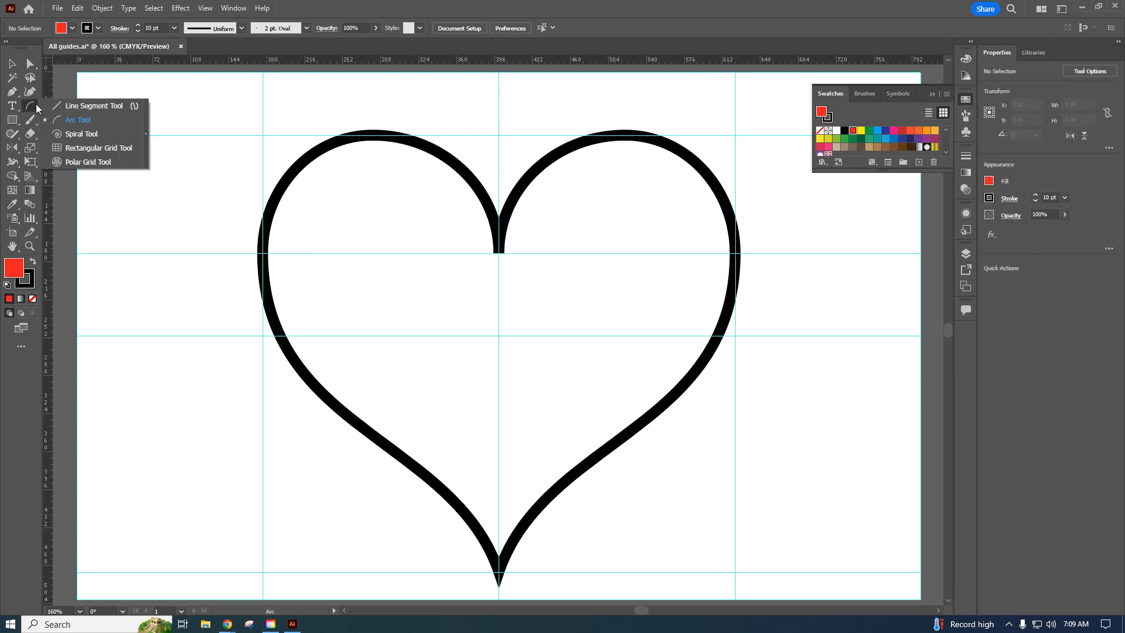
pyautogui.click(85, 162)
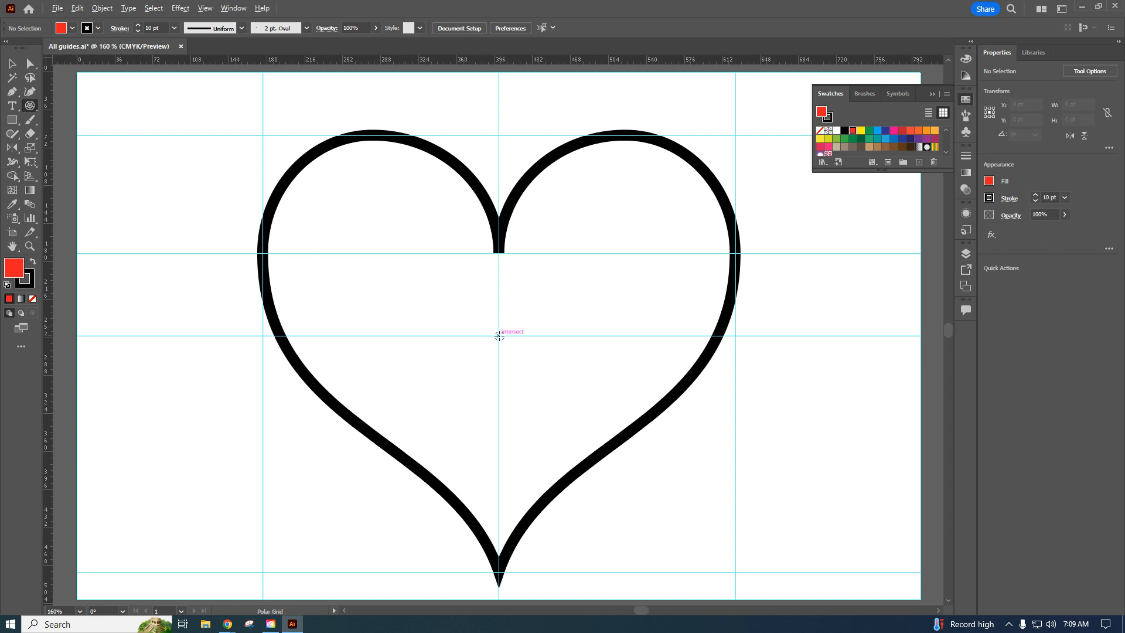
pyautogui.click(499, 335)
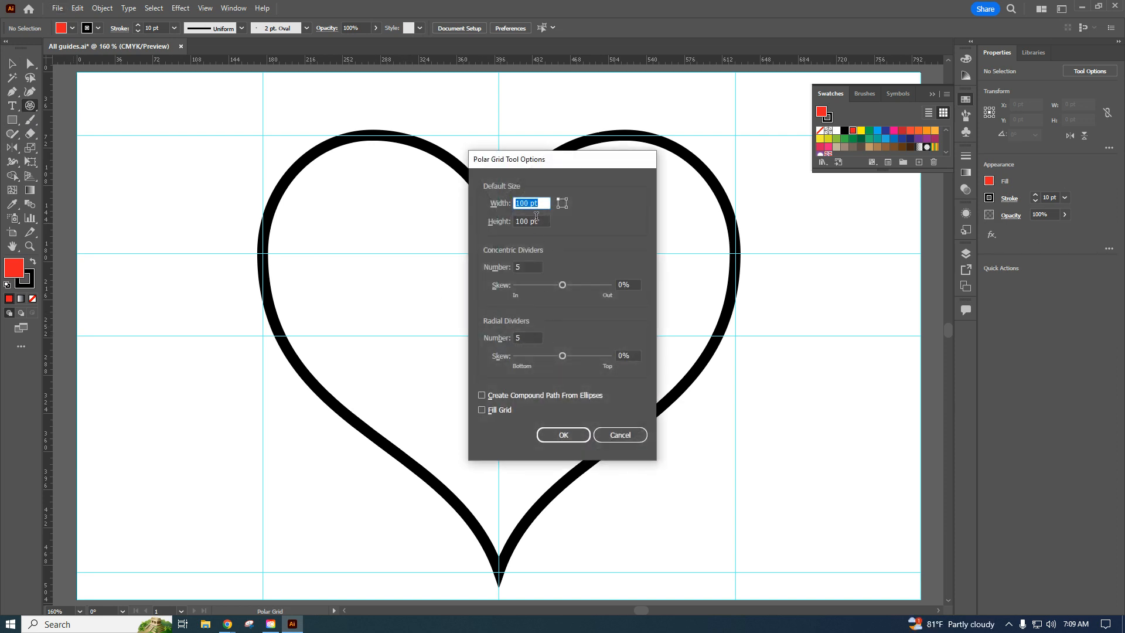
pyautogui.write('550')
pyautogui.press('Tab')
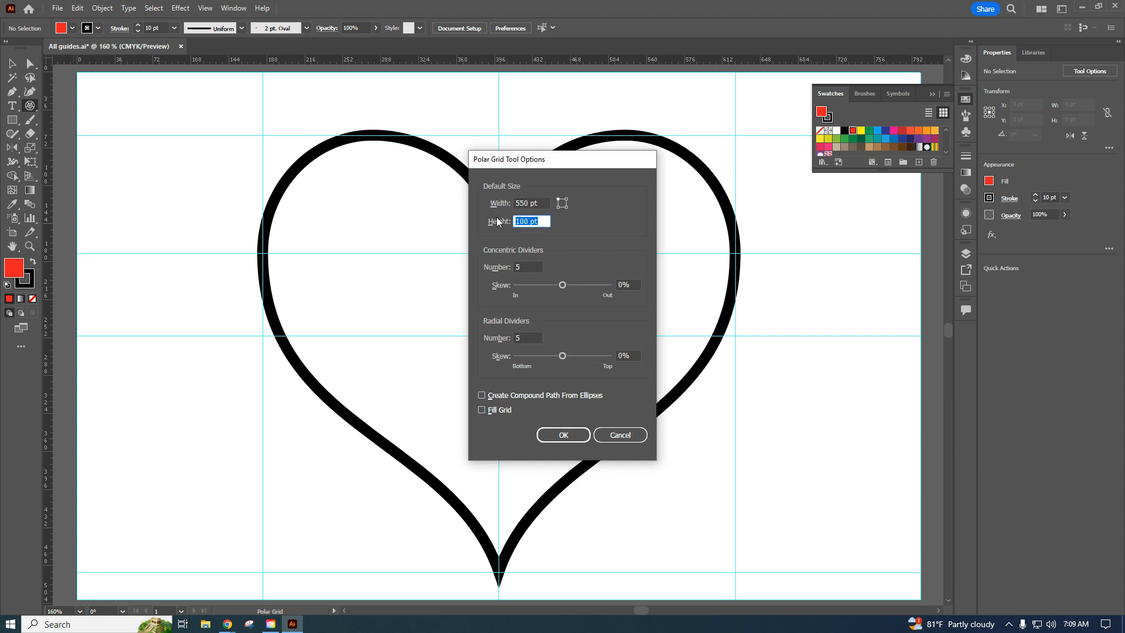
pyautogui.write('550')
pyautogui.click(523, 337)
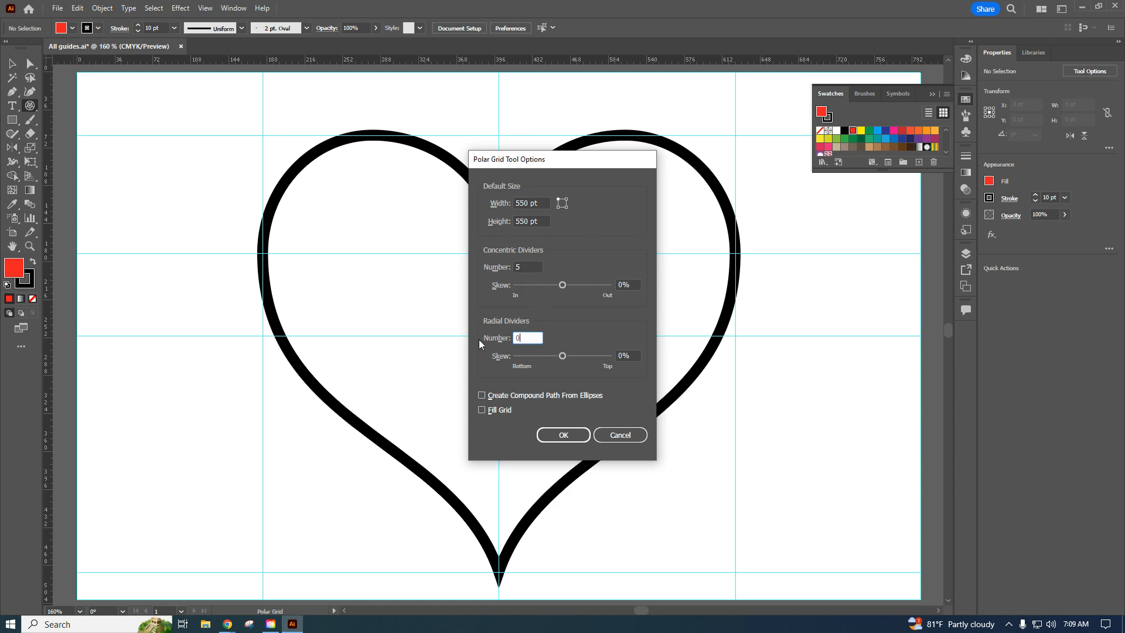
pyautogui.click(481, 395)
pyautogui.click(482, 410)
pyautogui.click(566, 436)
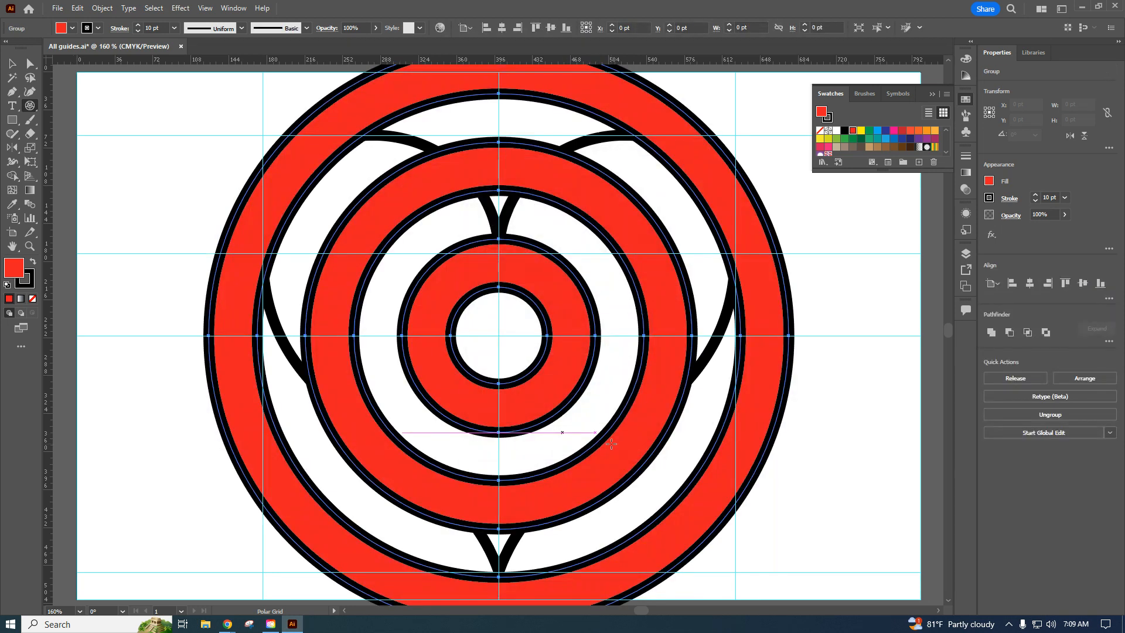
# Cut the polar grid, paste it in place inside the heart using Draw Inside mode, and return to Draw Normal.
pyautogui.click(77, 8)
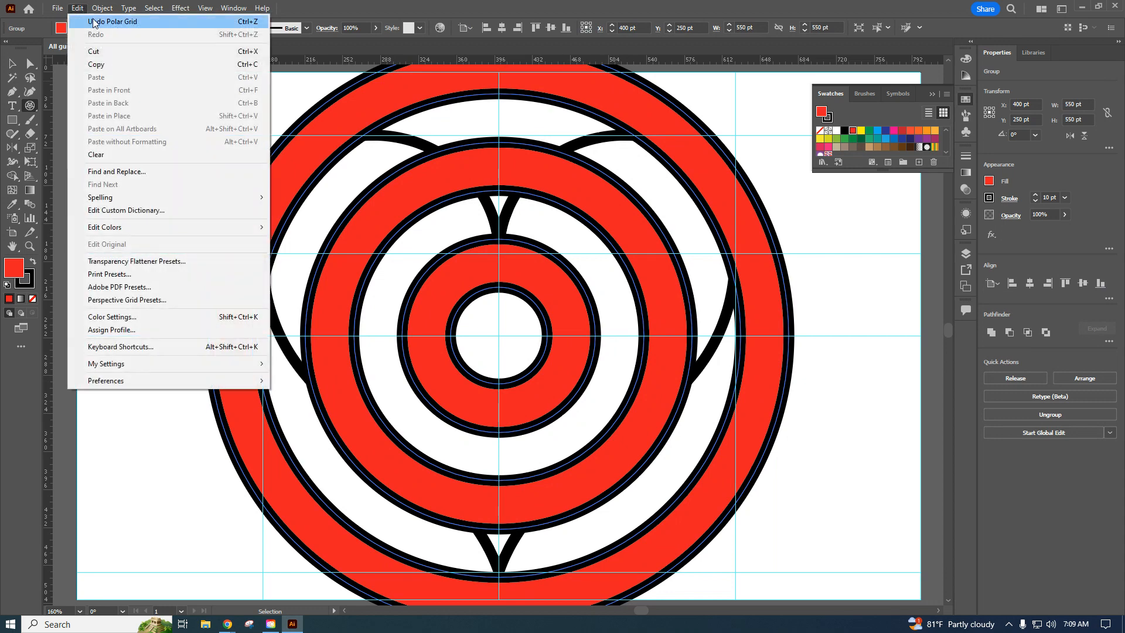
pyautogui.click(94, 51)
pyautogui.press('v')
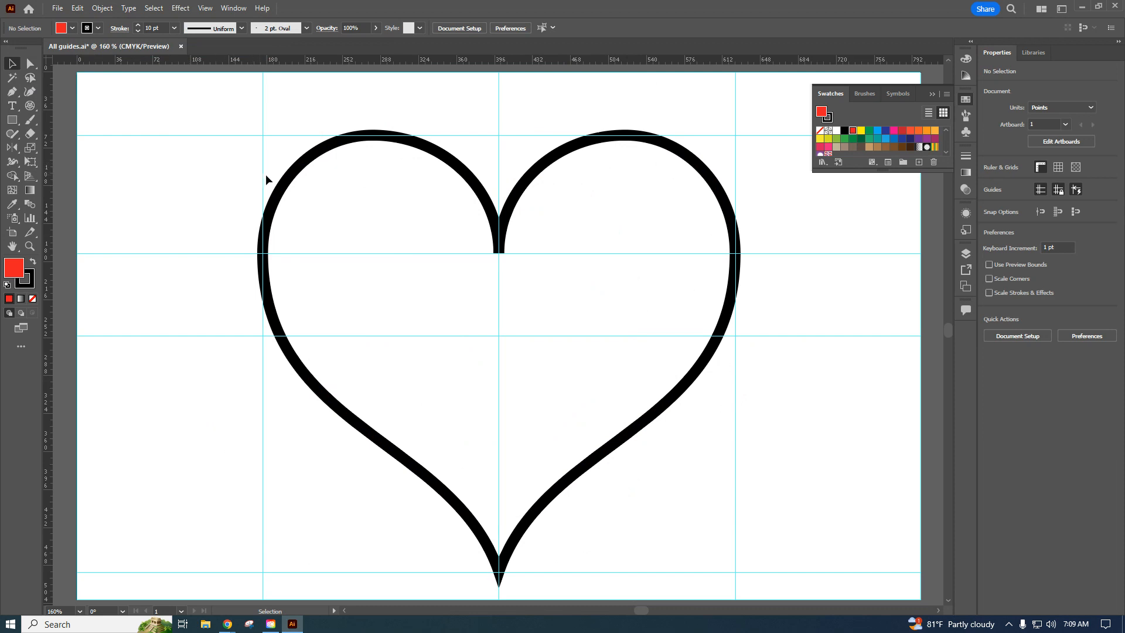
pyautogui.click(284, 177)
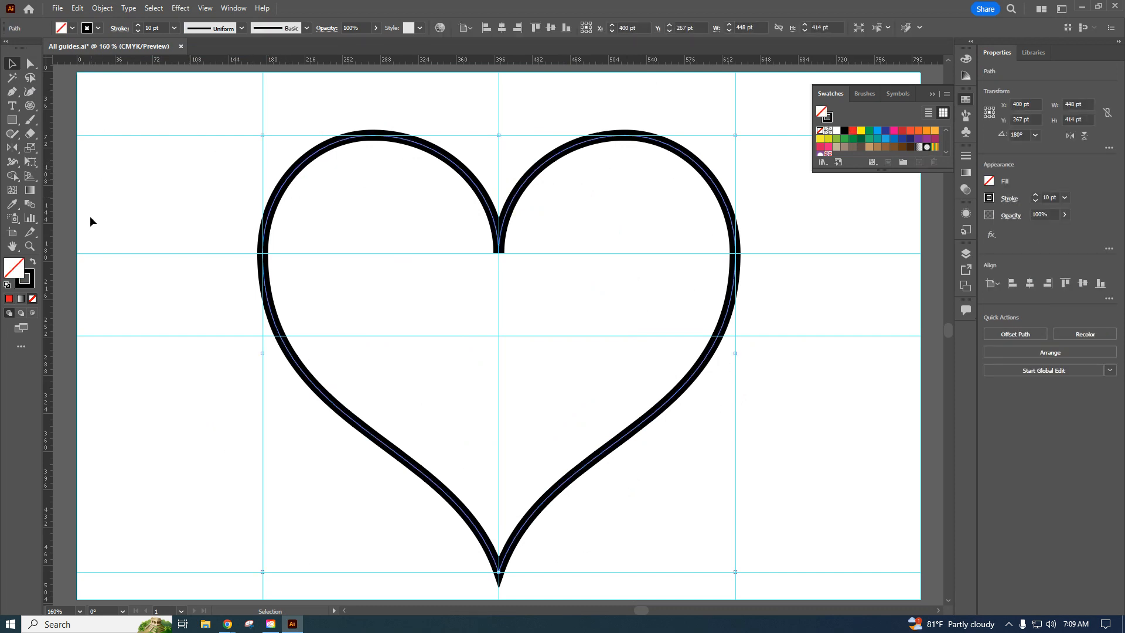
pyautogui.click(31, 315)
pyautogui.click(78, 8)
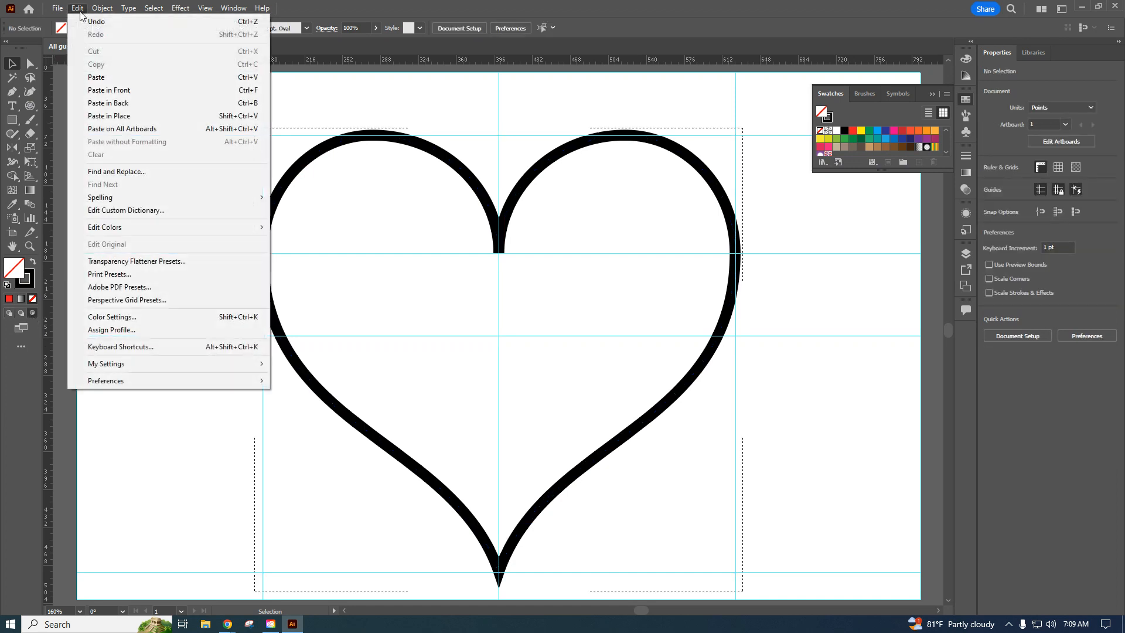
pyautogui.click(109, 116)
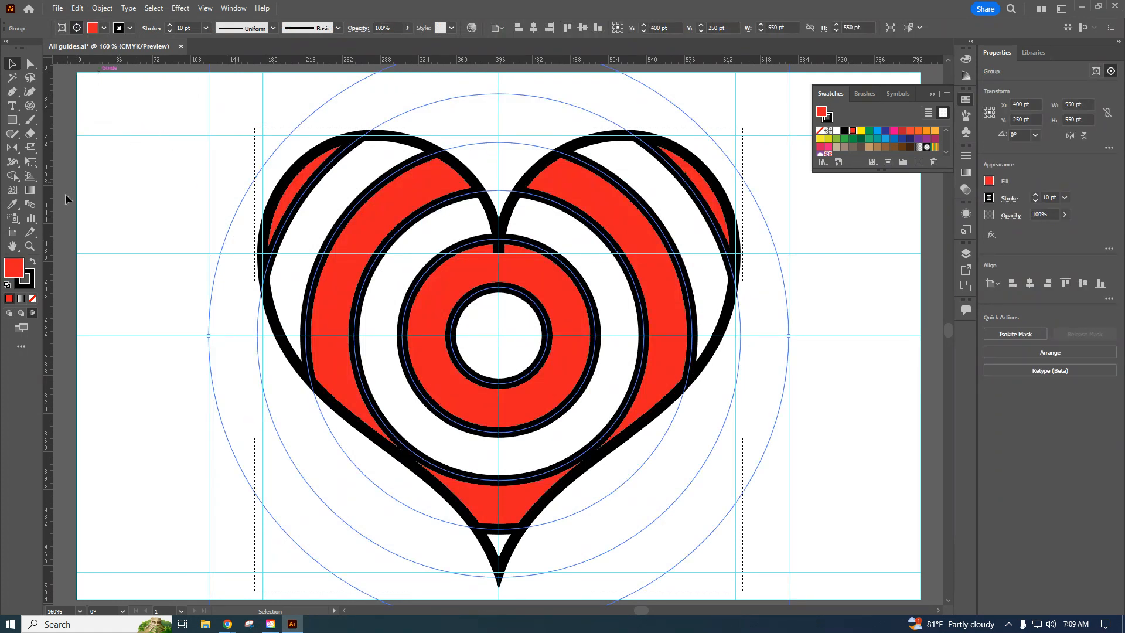
pyautogui.click(9, 313)
pyautogui.click(157, 191)
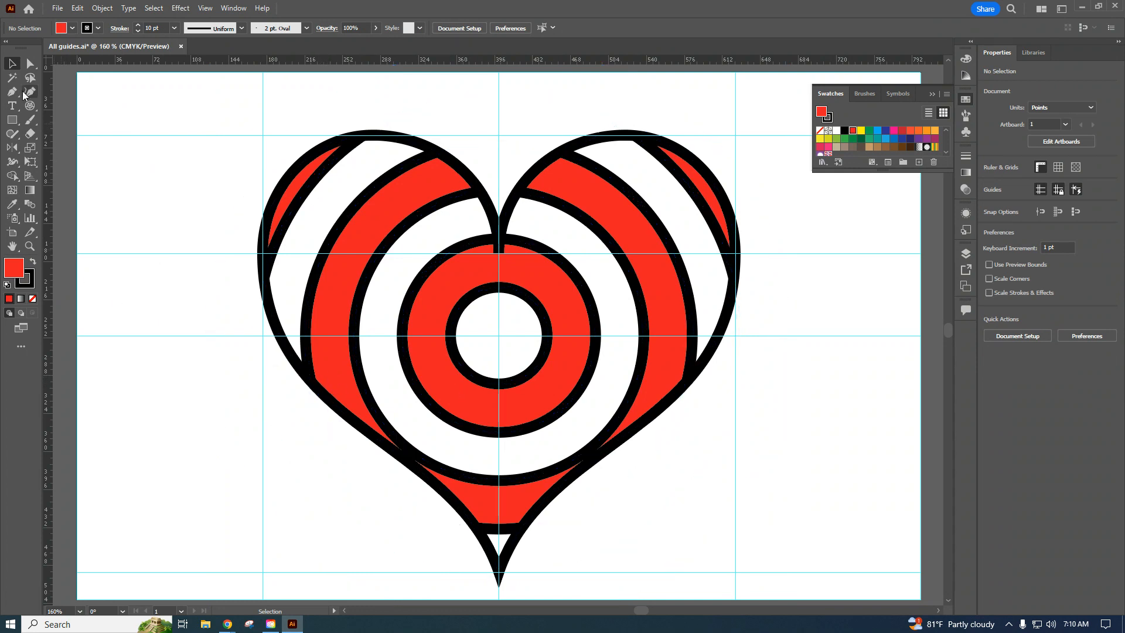
# Draw a horizontal line about 375 pt long from the polar grid's centre out past the heart's left edge, and give it round caps.
pyautogui.moveTo(31, 105); pyautogui.dragTo(60, 103)
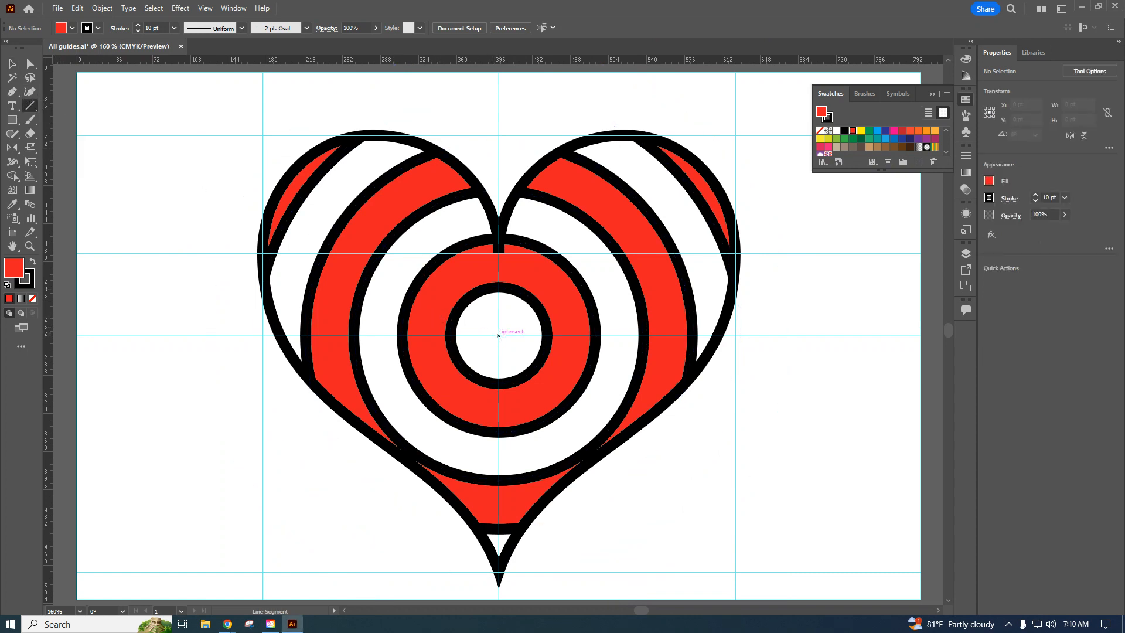
pyautogui.moveTo(498, 335); pyautogui.dragTo(106, 350)
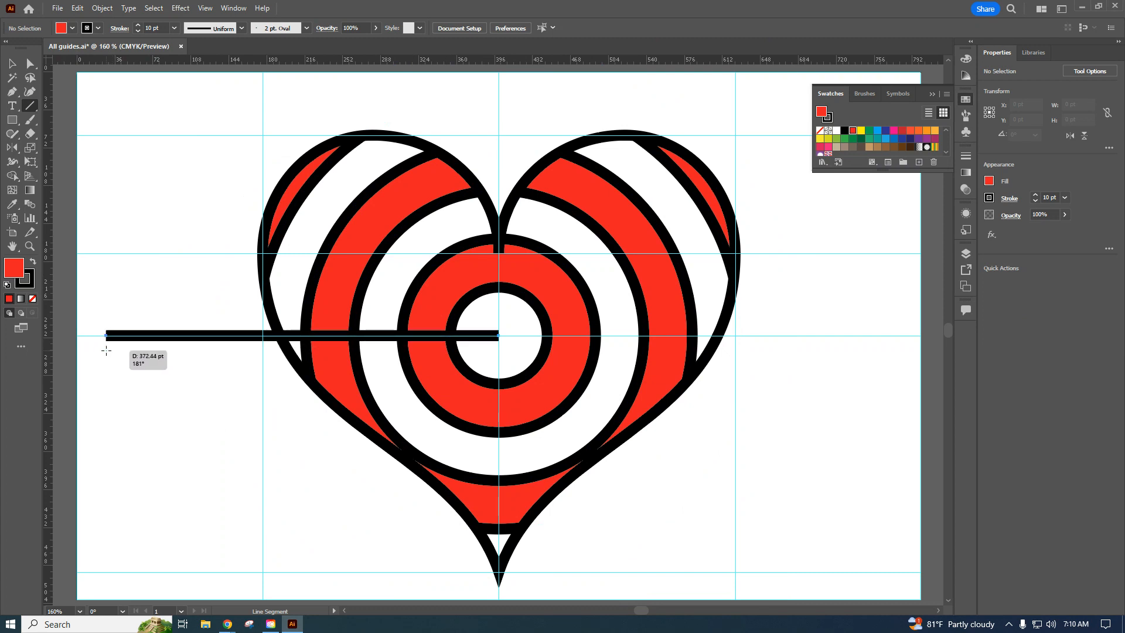
pyautogui.moveTo(106, 350); pyautogui.dragTo(103, 351)
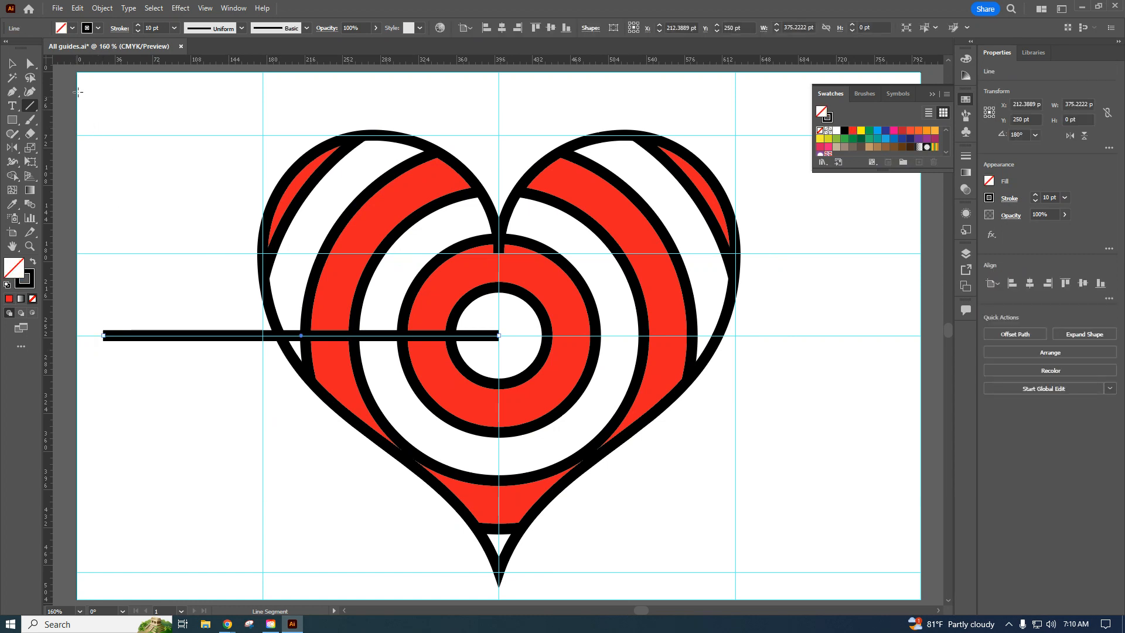
pyautogui.click(120, 29)
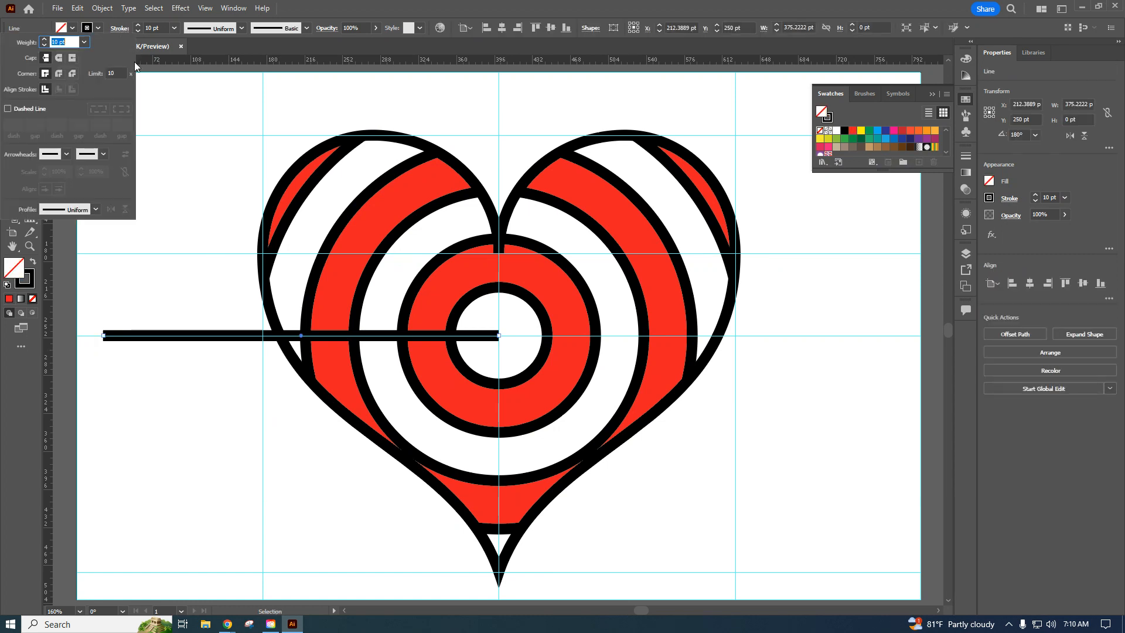
pyautogui.click(58, 58)
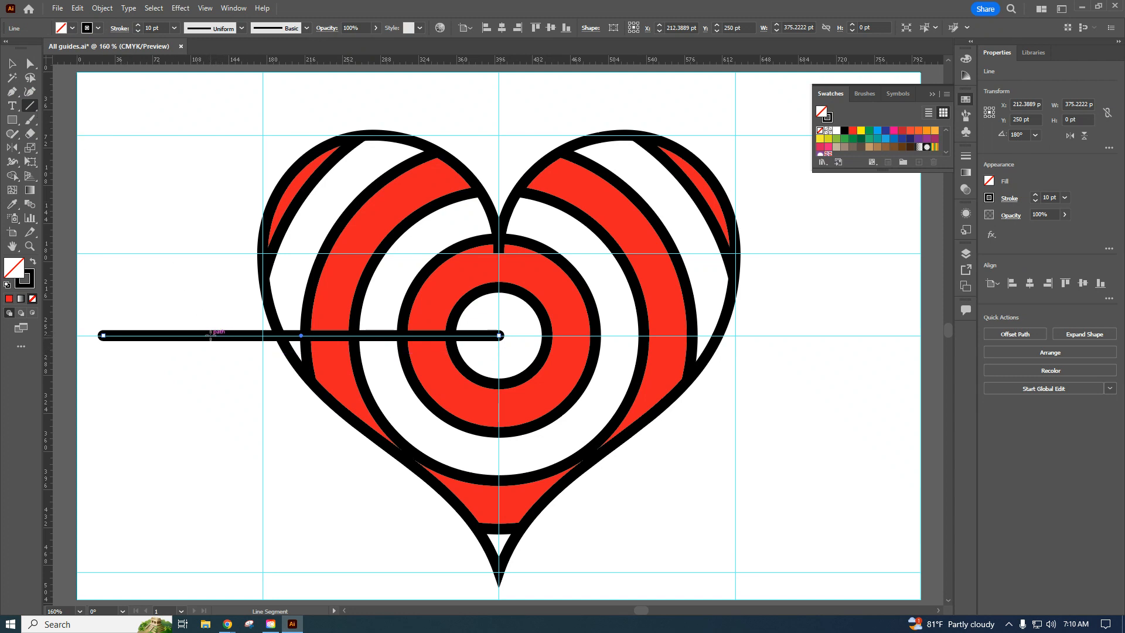
# Draw a slanted line about 31 × 52 pt from the arrow shaft down and to the left, outside the heart, as the first feather.
pyautogui.moveTo(210, 335); pyautogui.dragTo(177, 391)
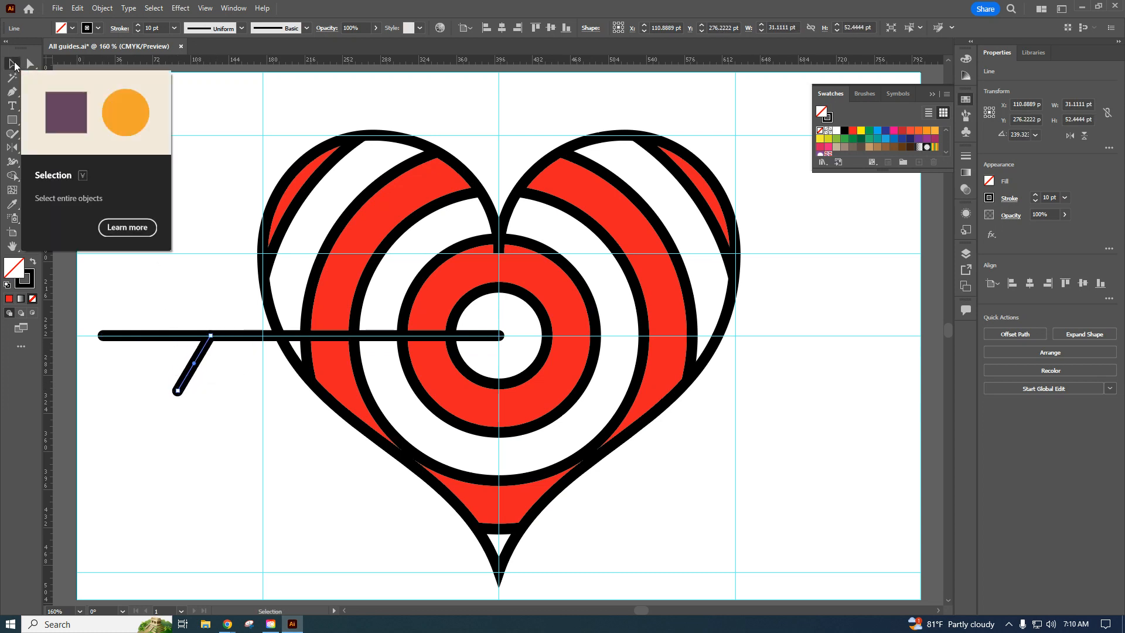
pyautogui.click(14, 64)
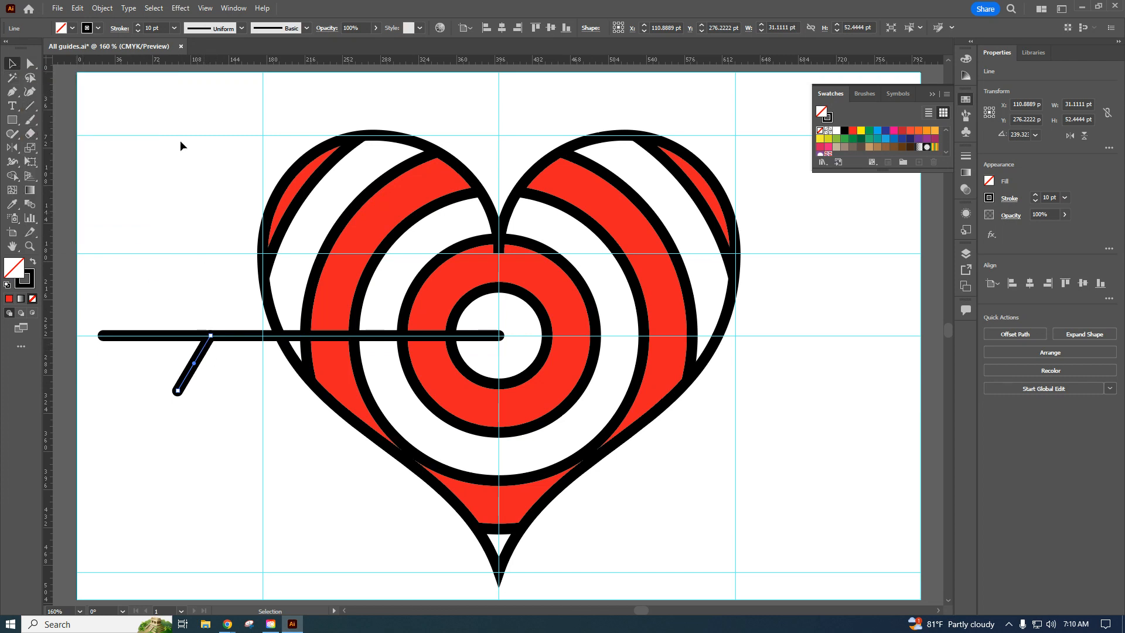
# Duplicate the slanted feather line in front of itself and move the copy horizontally to the arrow shaft's outer end.
pyautogui.click(78, 8)
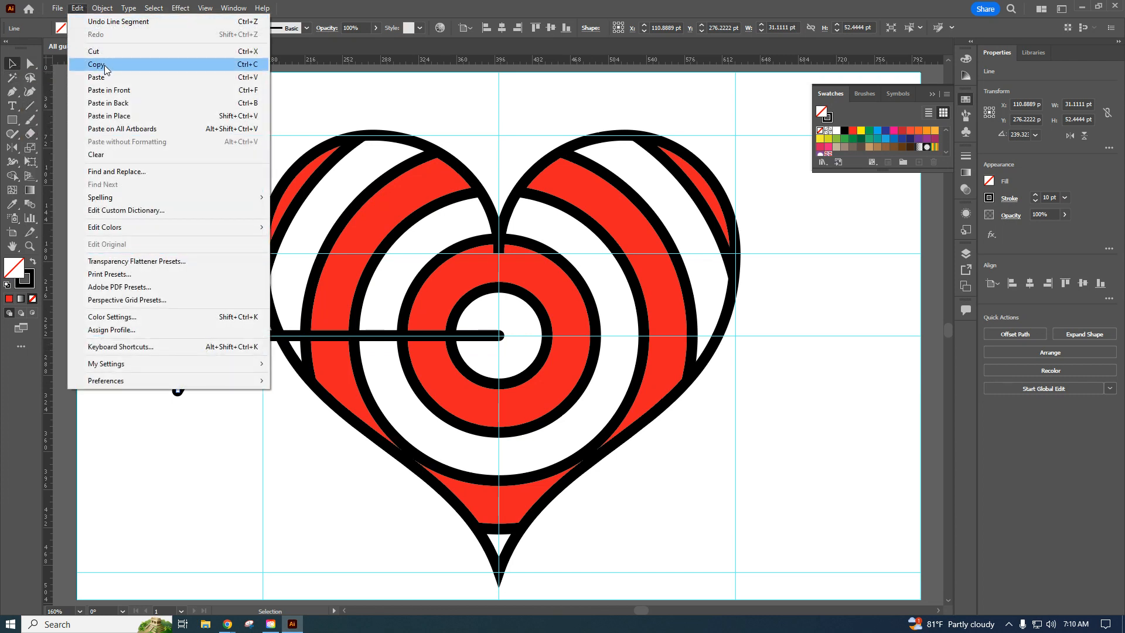
pyautogui.click(94, 64)
pyautogui.click(79, 12)
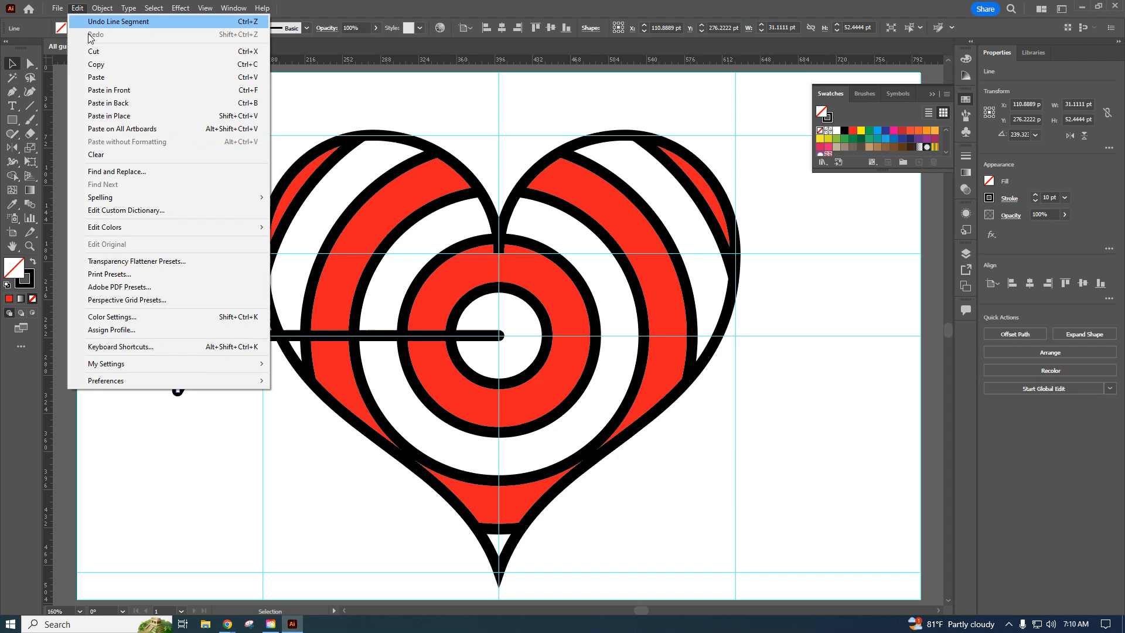
pyautogui.click(132, 92)
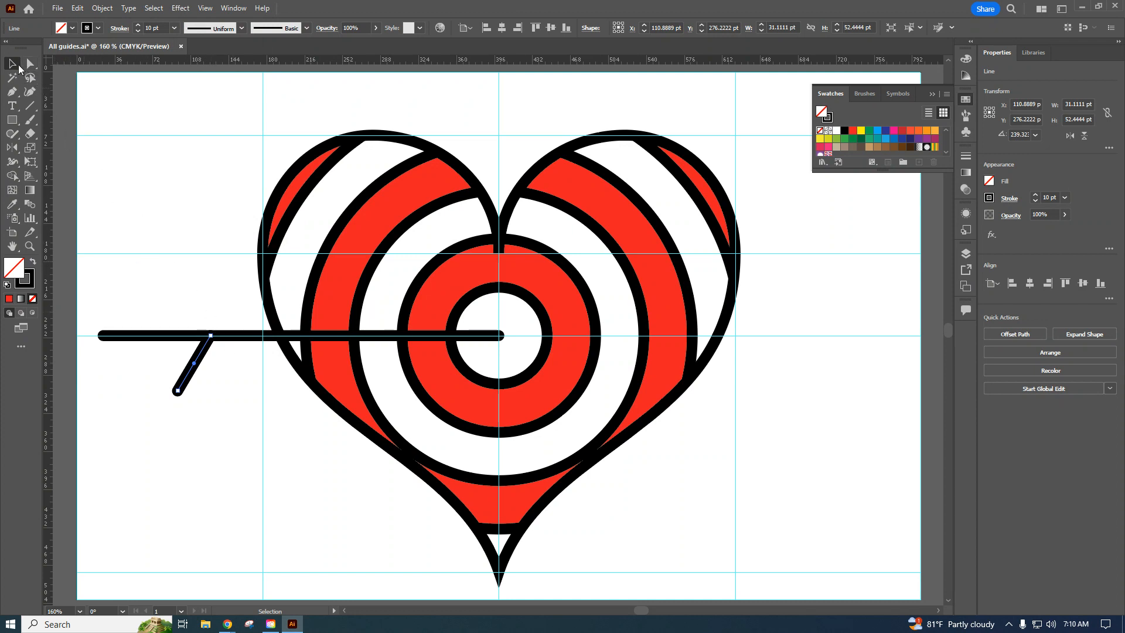
pyautogui.moveTo(204, 352); pyautogui.dragTo(97, 364)
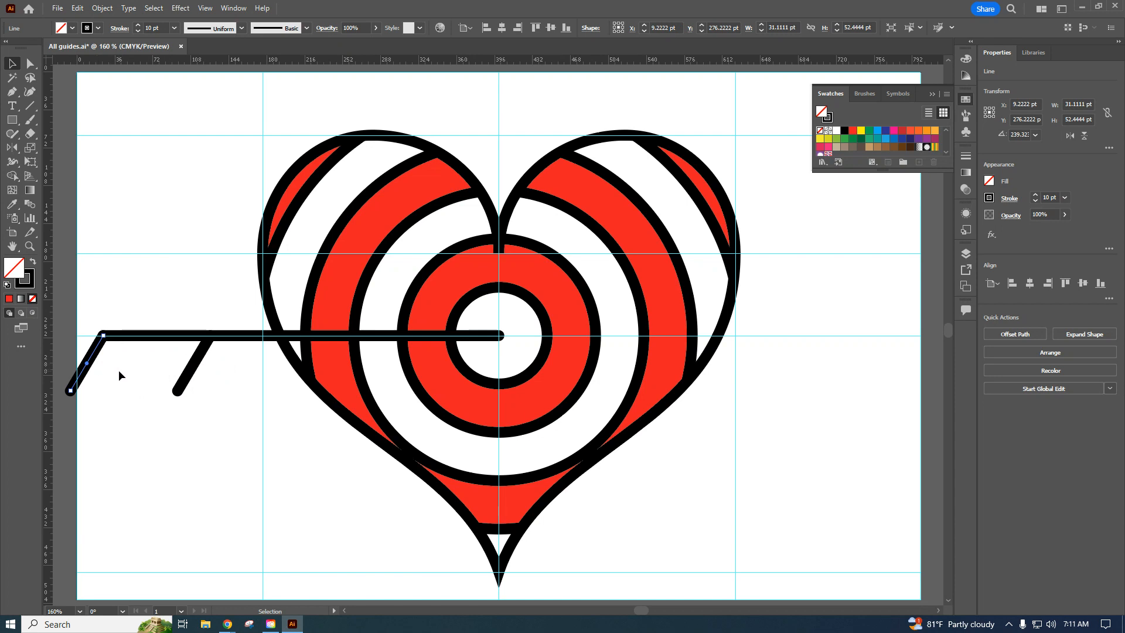
# Draw a horizontal line about 102 pt long connecting the lower ends of the two slanted feather lines.
pyautogui.click(32, 109)
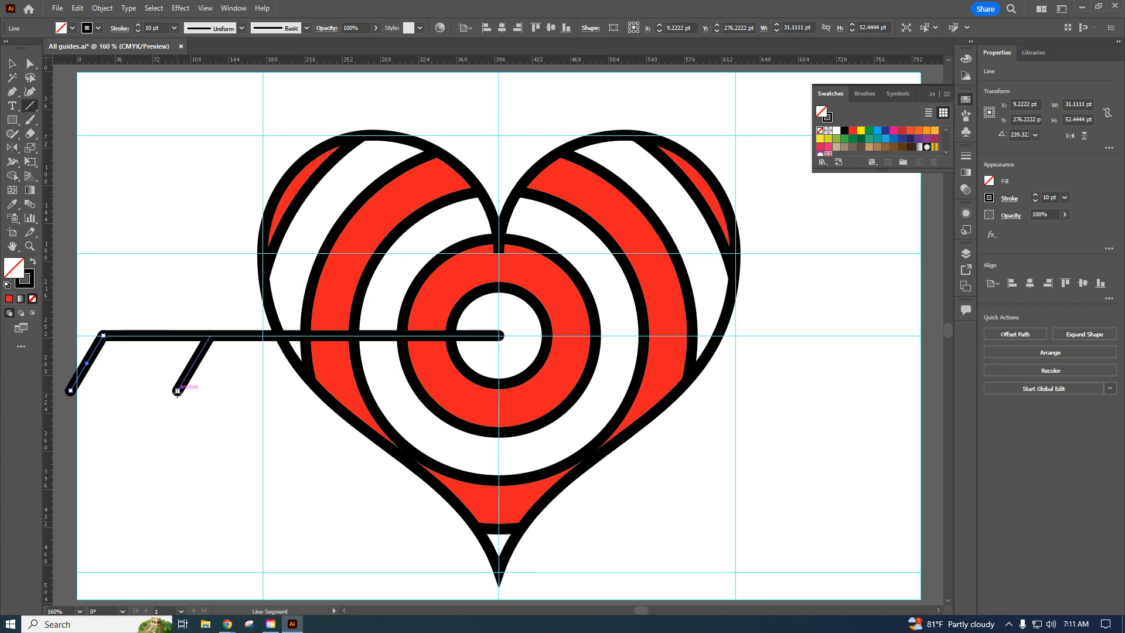
pyautogui.moveTo(177, 390); pyautogui.dragTo(71, 390)
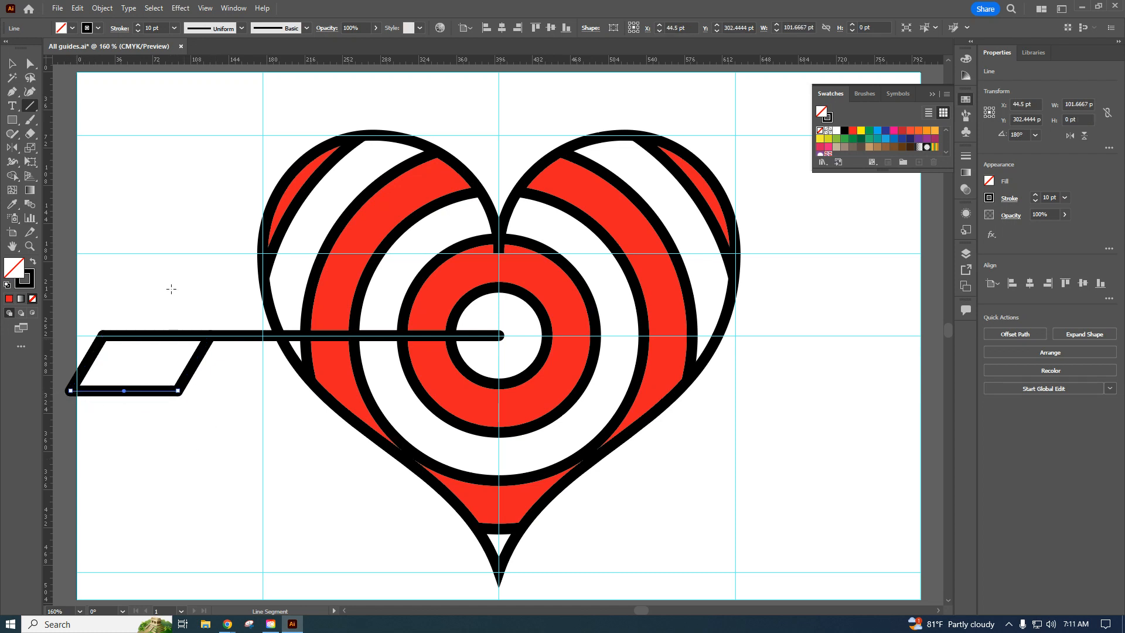
pyautogui.click(13, 64)
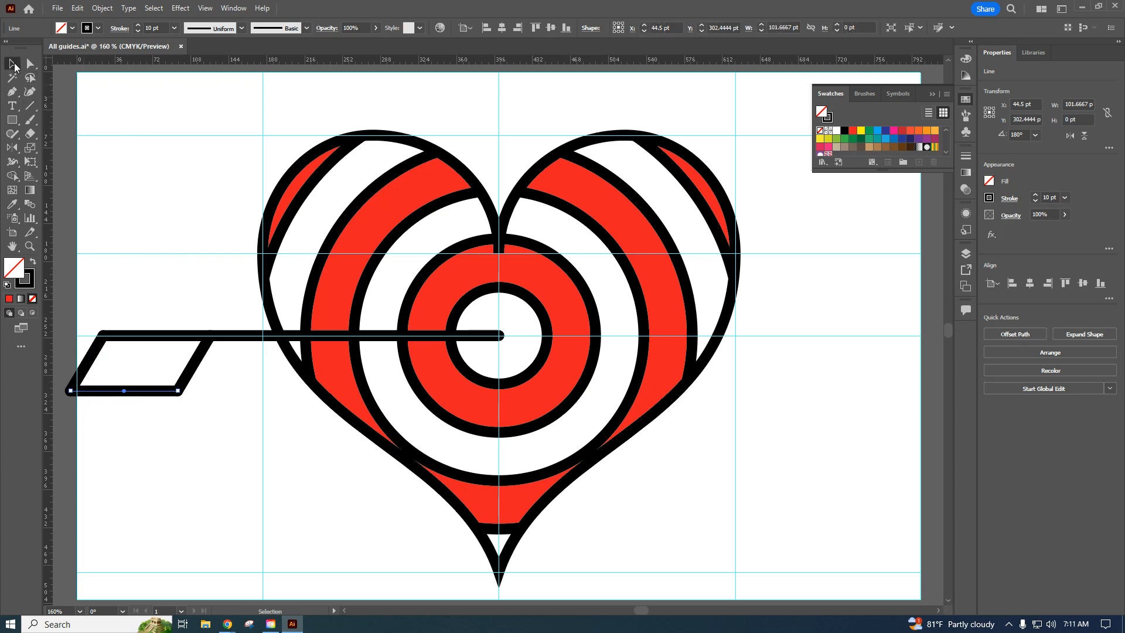
# Try to join the two slanted lines and the horizontal feather line into a single path.
pyautogui.click(209, 444)
pyautogui.moveTo(220, 426); pyautogui.dragTo(70, 362)
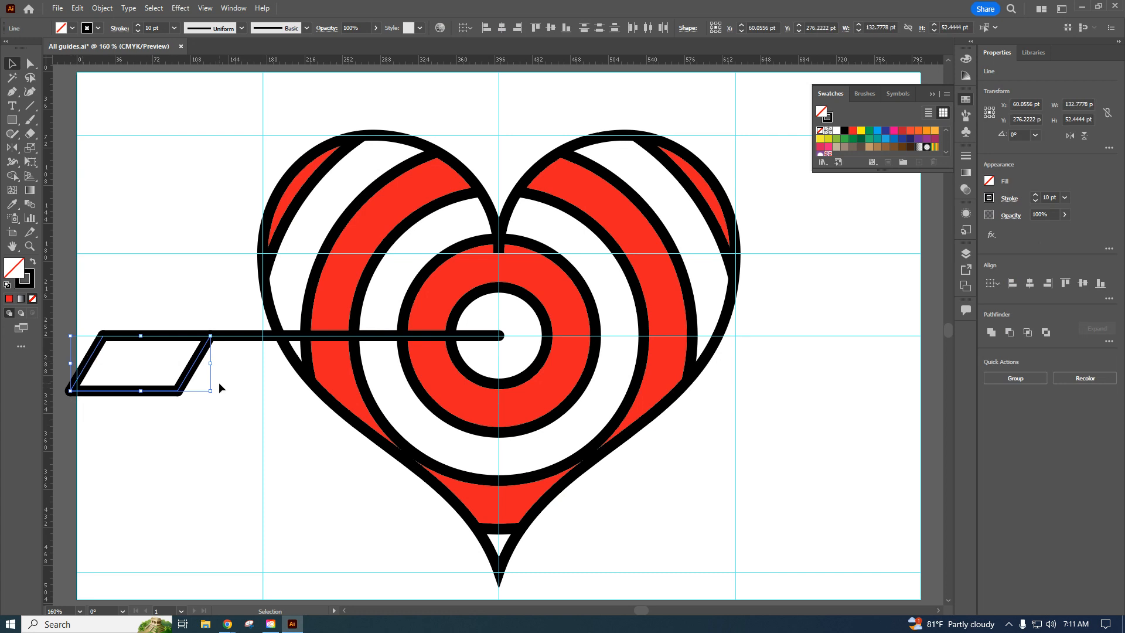
pyautogui.click(78, 8)
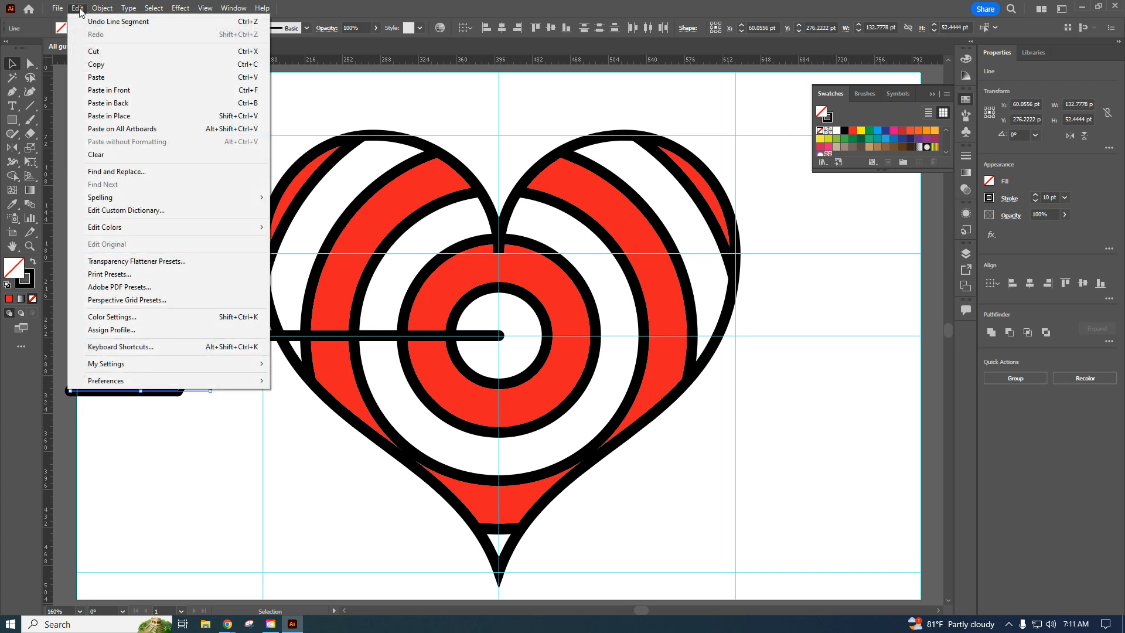
pyautogui.click(112, 78)
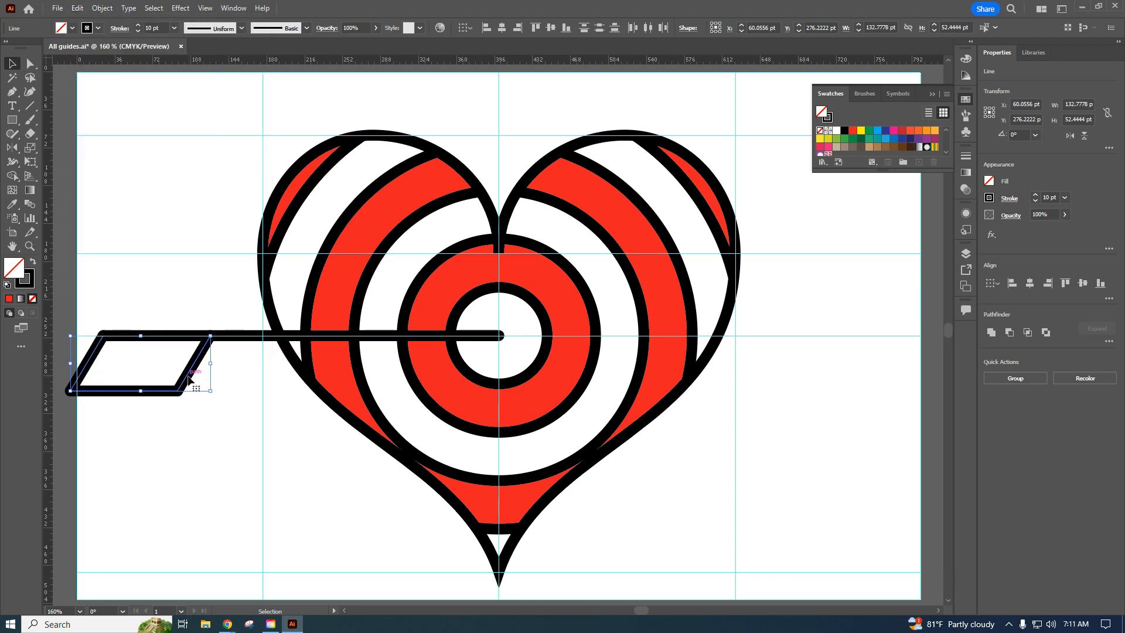
pyautogui.rightClick(189, 380)
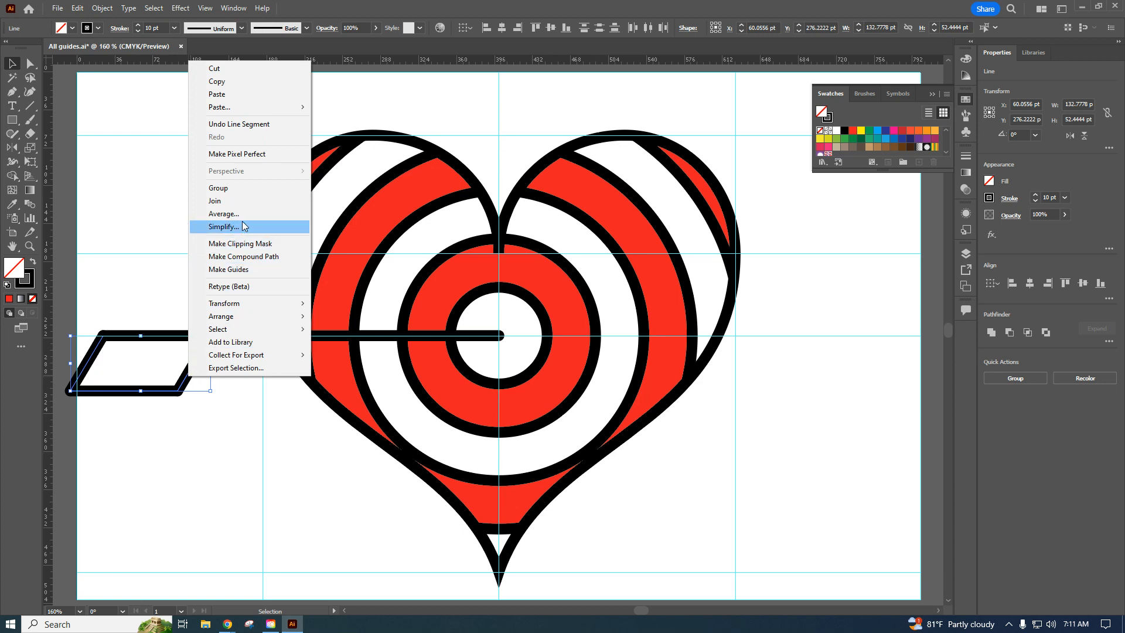
pyautogui.click(240, 201)
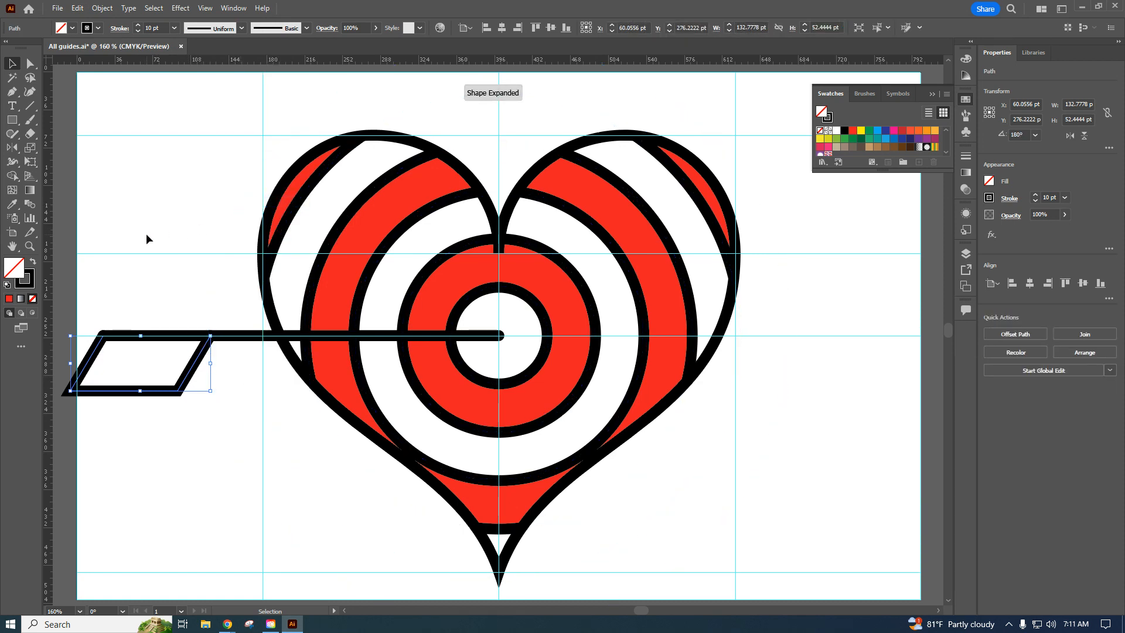
pyautogui.click(163, 191)
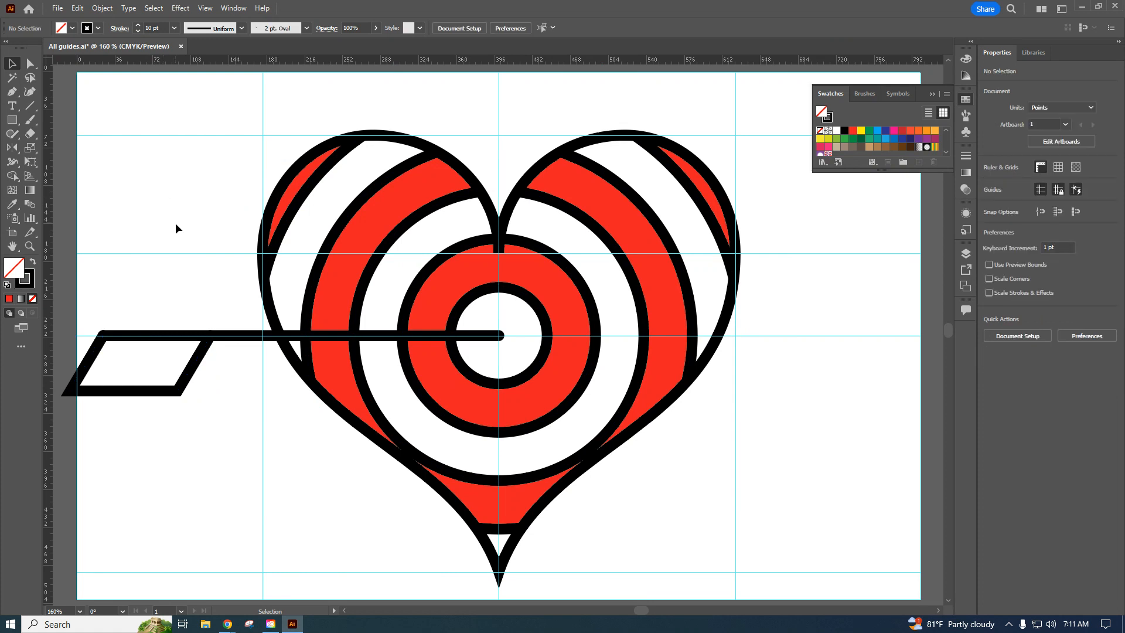
# Undo the join of the three feather lines.
pyautogui.click(79, 10)
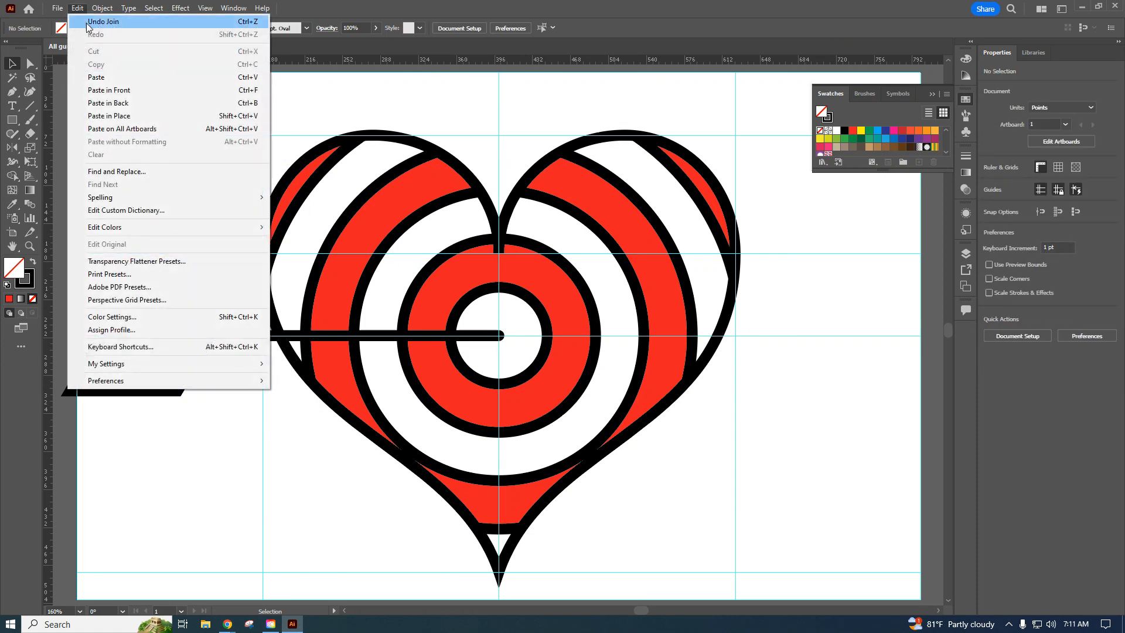
pyautogui.click(97, 20)
pyautogui.click(195, 319)
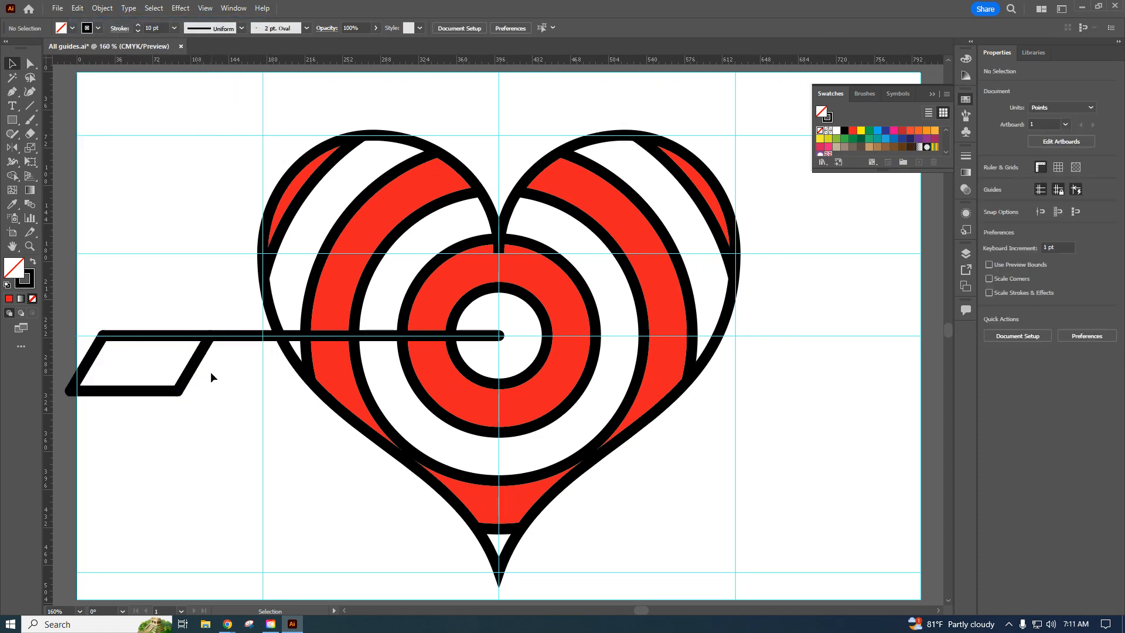
# Copy the two slanted feather lines, paste the copies in front of the originals, and deselect everything.
pyautogui.moveTo(206, 372); pyautogui.dragTo(82, 351)
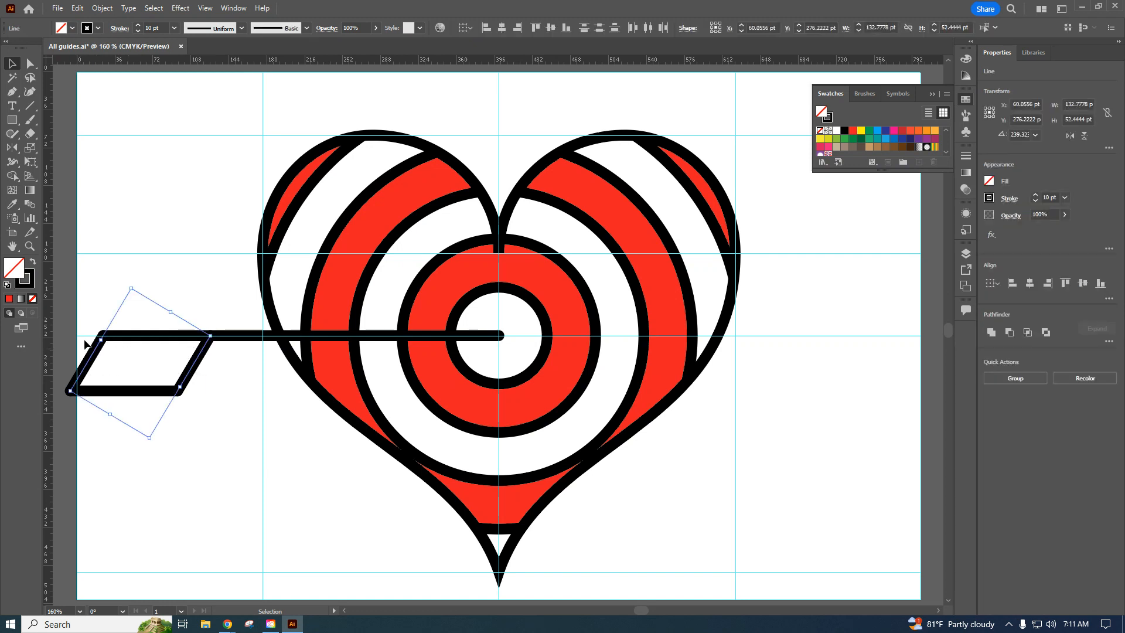
pyautogui.click(82, 11)
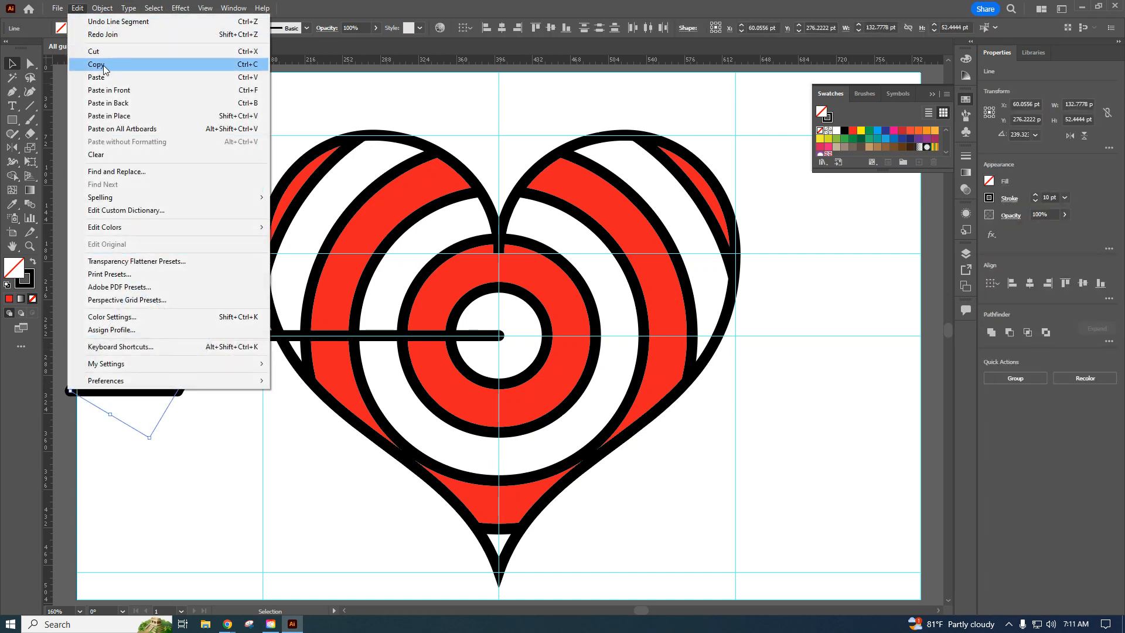
pyautogui.click(79, 8)
pyautogui.click(79, 7)
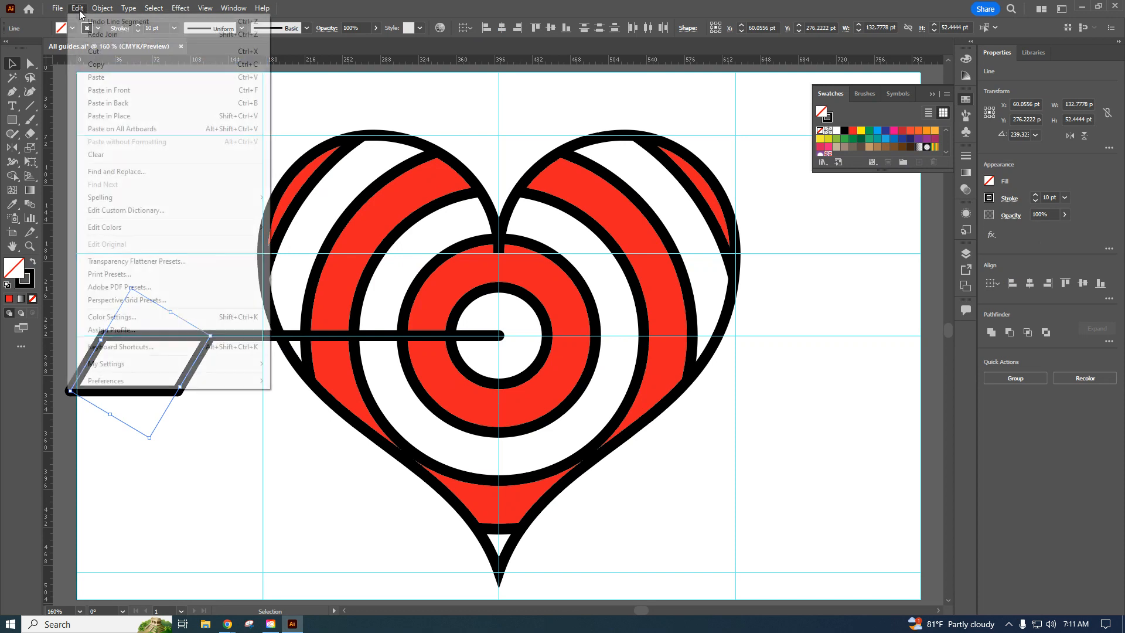
pyautogui.click(109, 91)
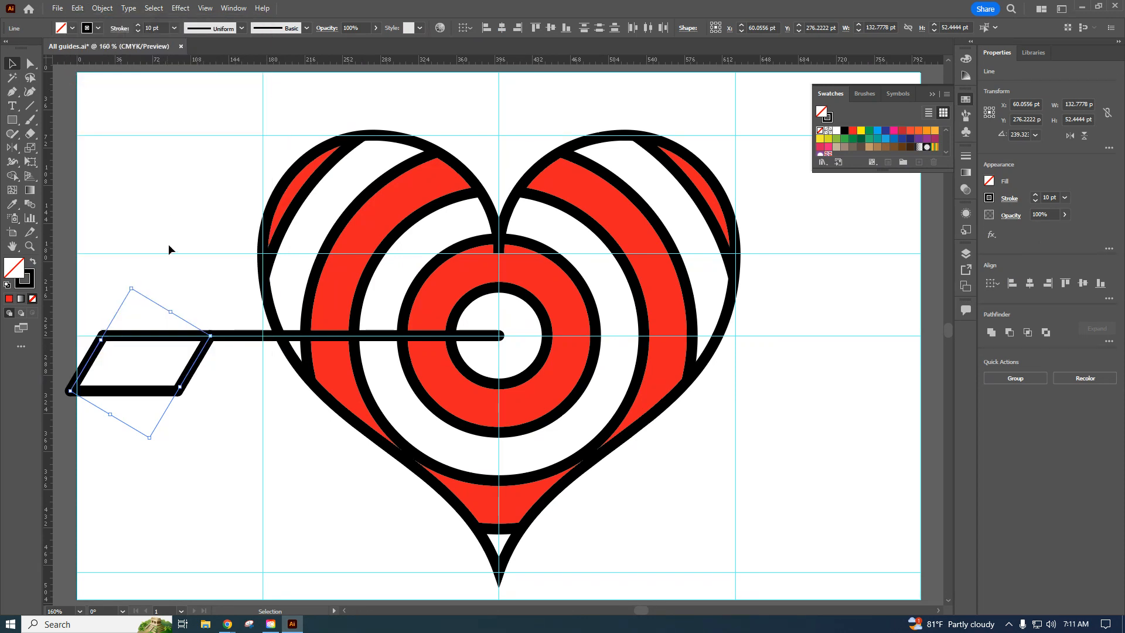
pyautogui.click(227, 403)
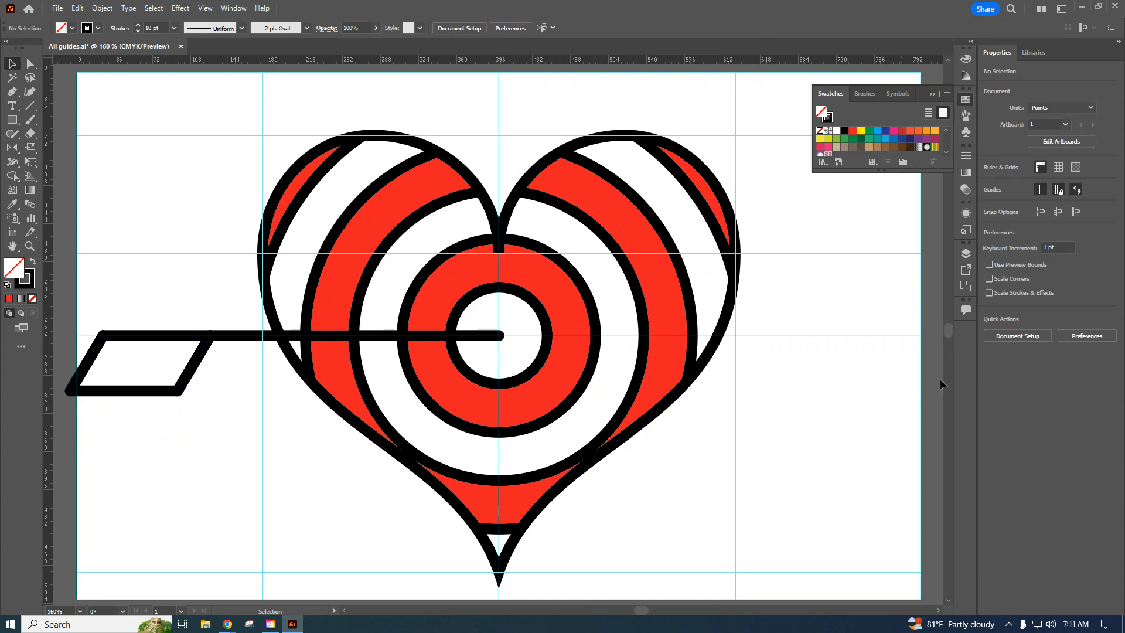
# Expand the Drawing layer, try to join its front pair of slanted feather lines, and undo the join.
pyautogui.click(965, 253)
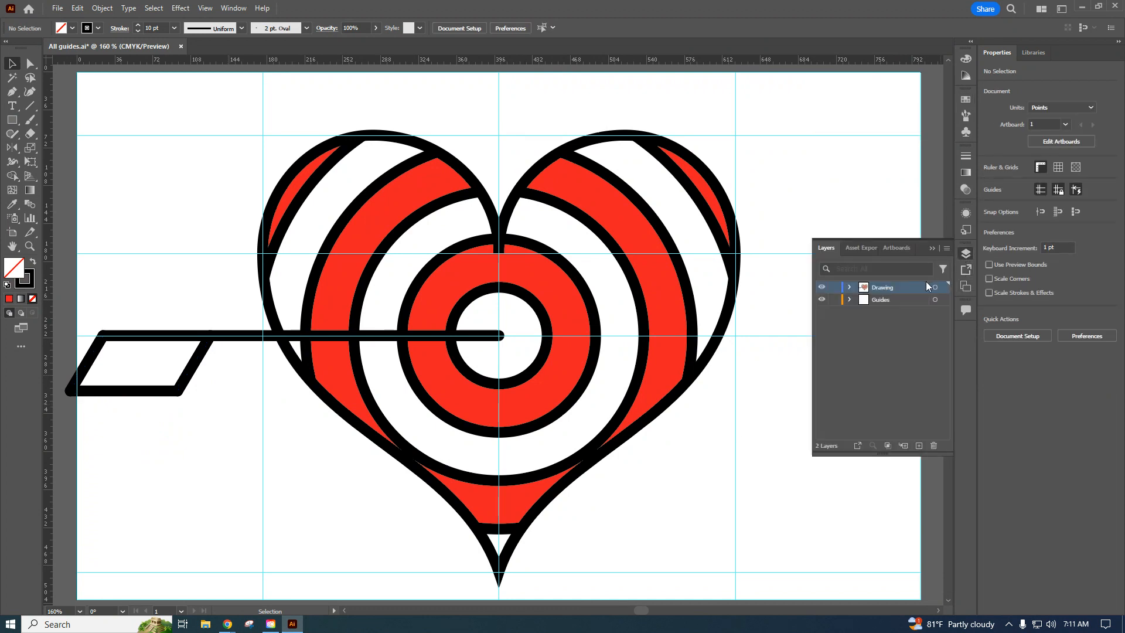
pyautogui.click(848, 287)
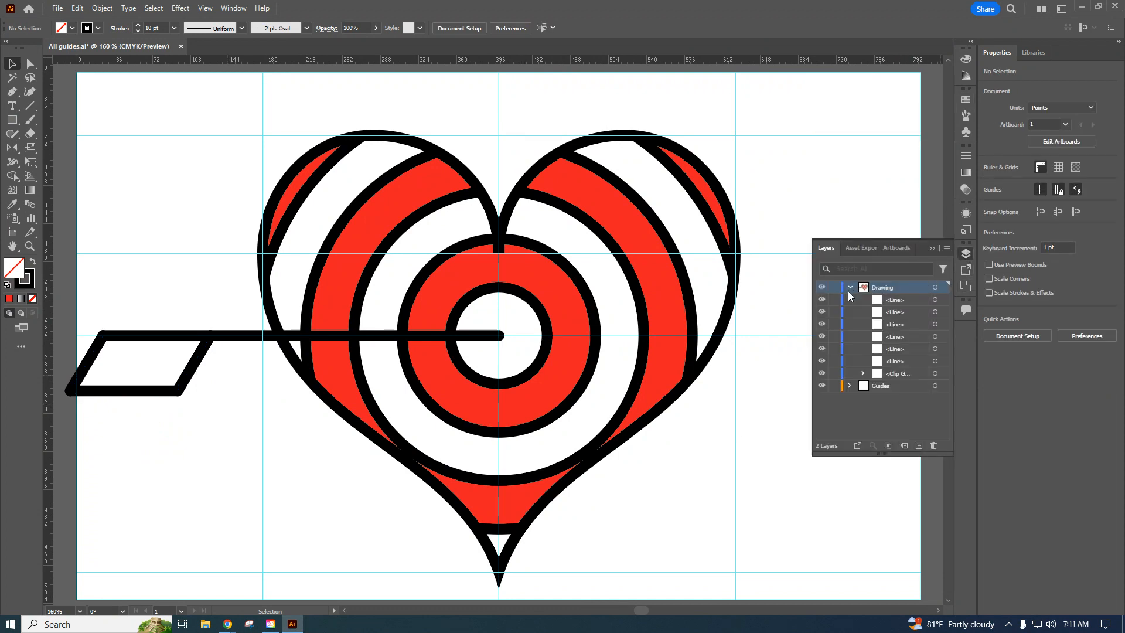
pyautogui.click(935, 312)
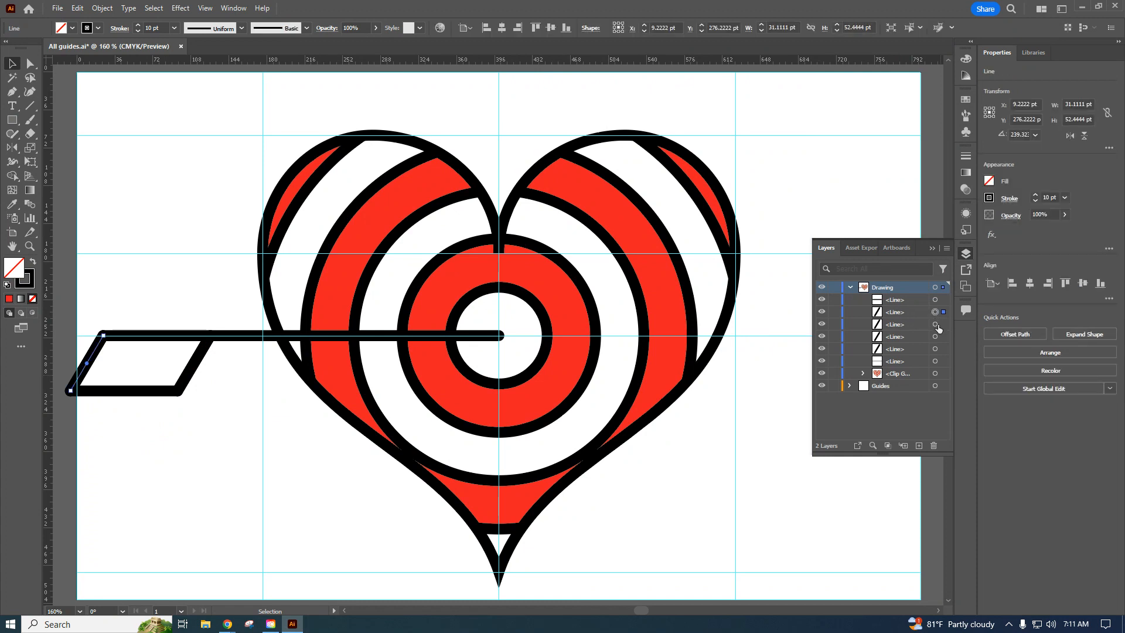
pyautogui.keyDown('shift'); pyautogui.click(935, 325); pyautogui.keyUp('shift')
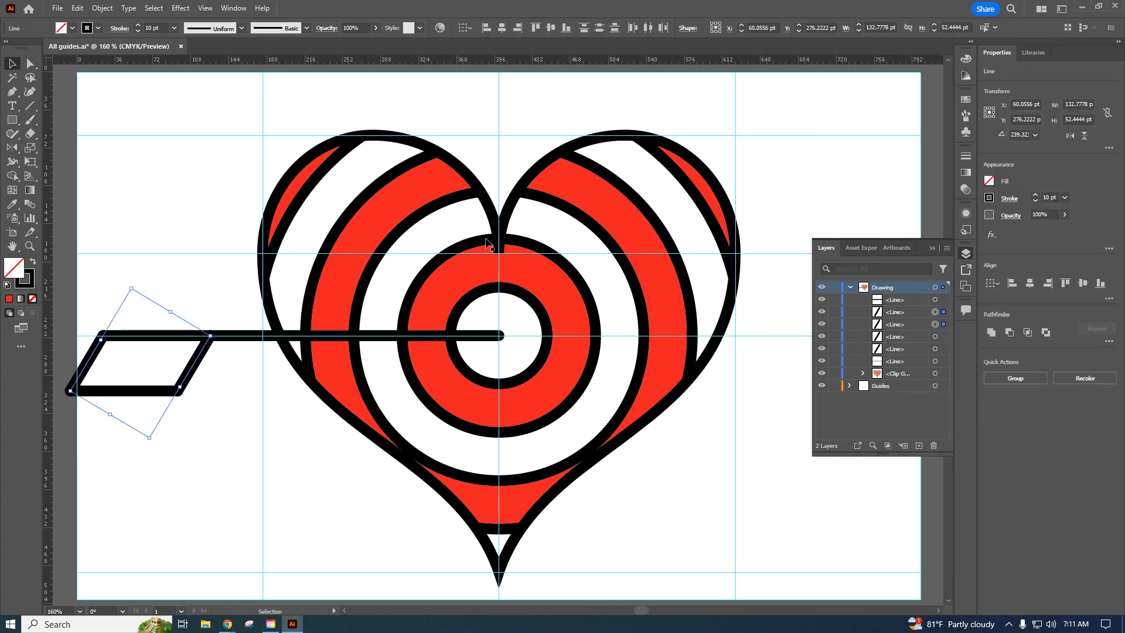
pyautogui.rightClick(200, 354)
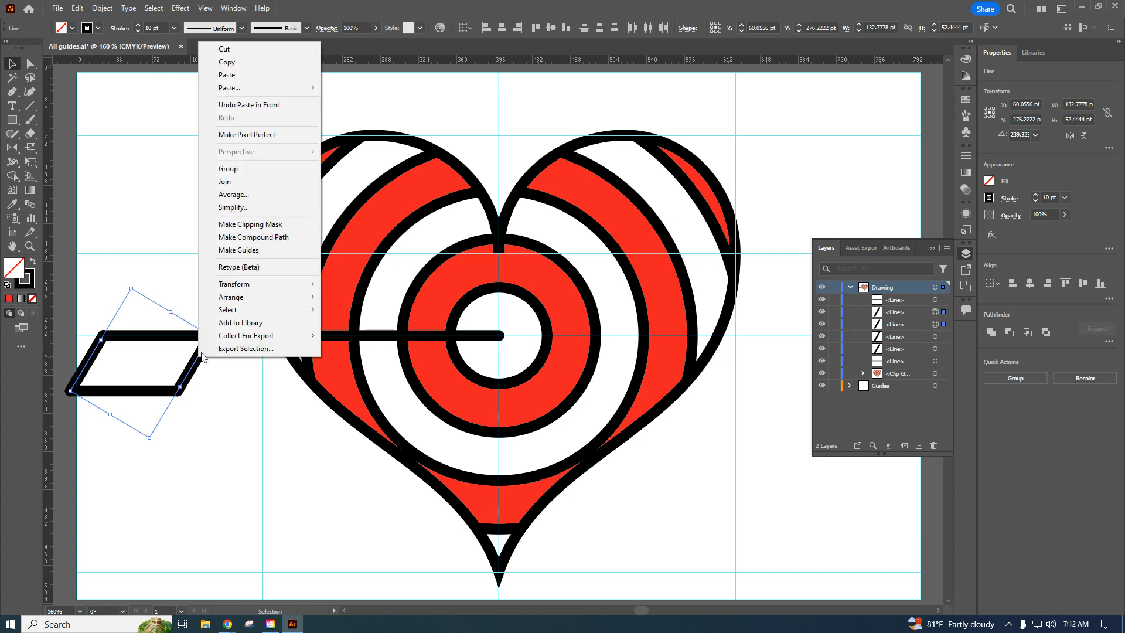
pyautogui.click(236, 183)
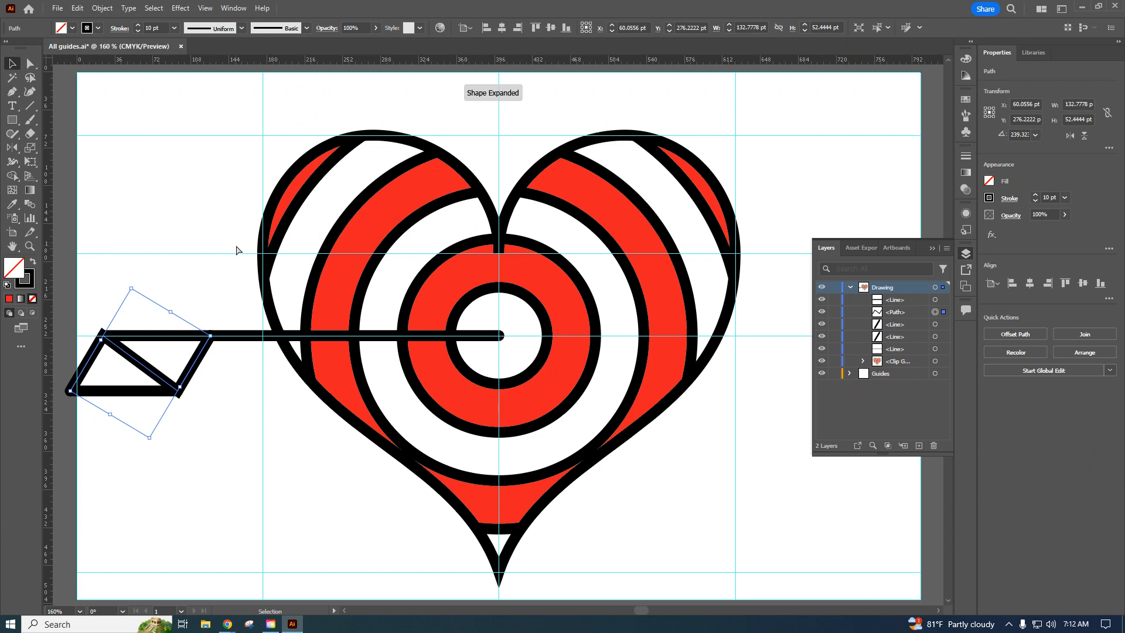
pyautogui.hotkey('ctrl', 'z')
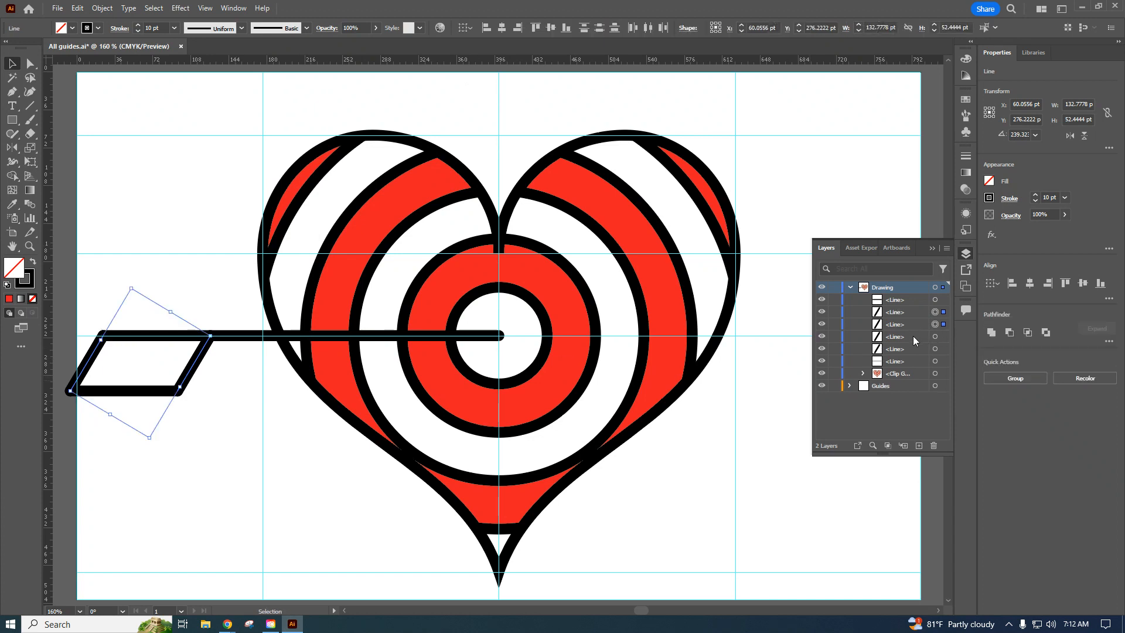
pyautogui.click(209, 436)
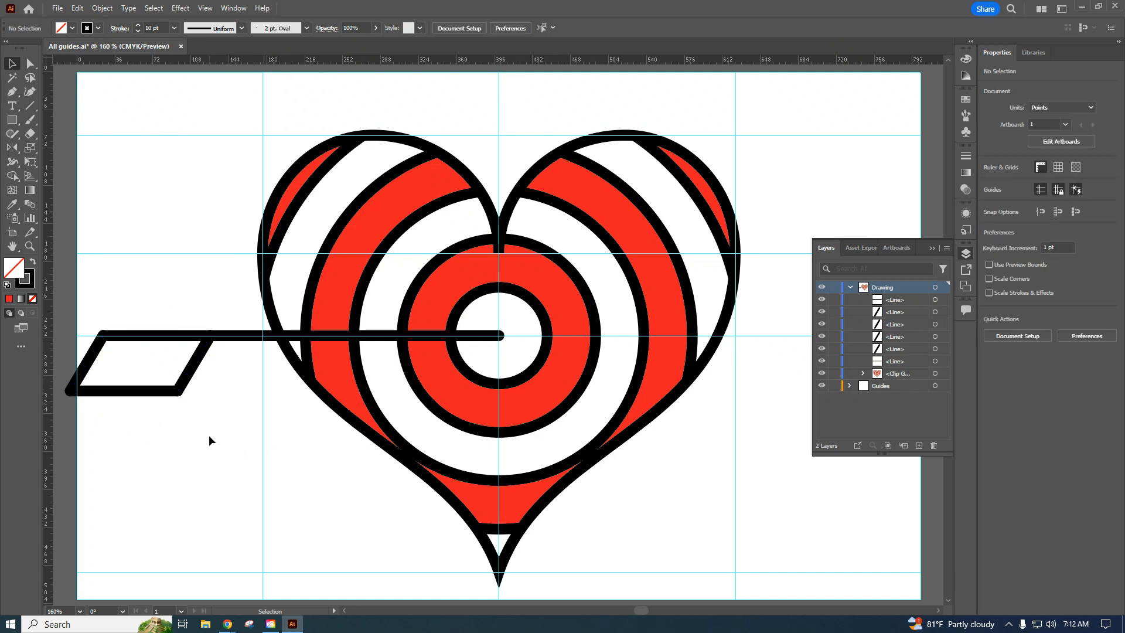
# Try to join the rear pair of slanted feather lines, undo the join, and clear the selection.
pyautogui.click(936, 349)
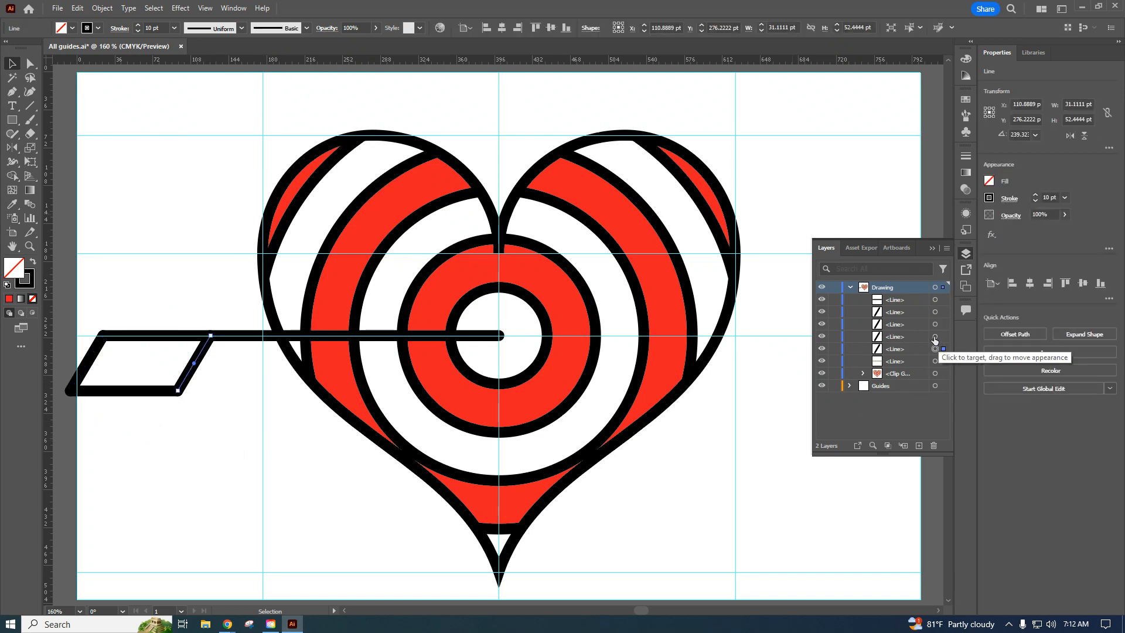
pyautogui.keyDown('shift'); pyautogui.click(934, 338); pyautogui.keyUp('shift')
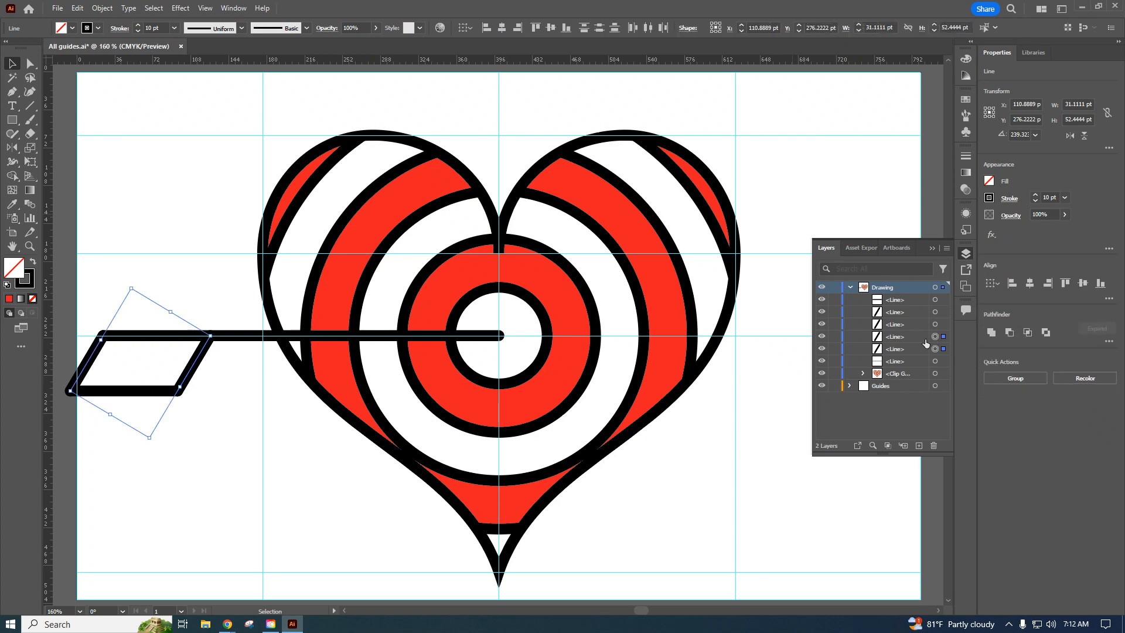
pyautogui.rightClick(197, 377)
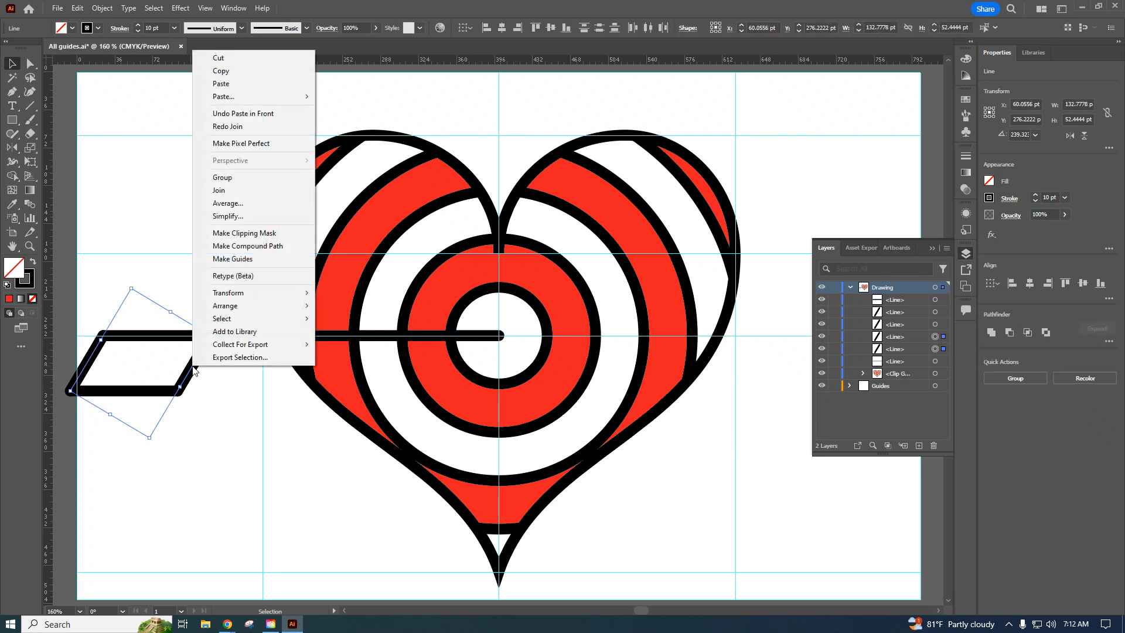
pyautogui.click(223, 190)
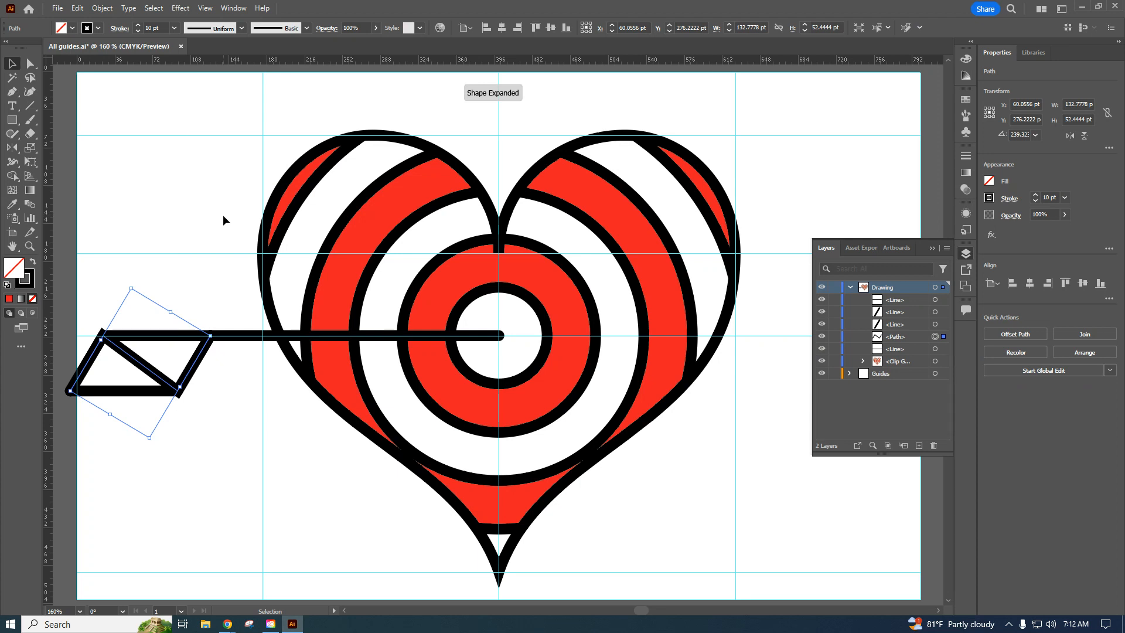
pyautogui.hotkey('ctrl', 'z')
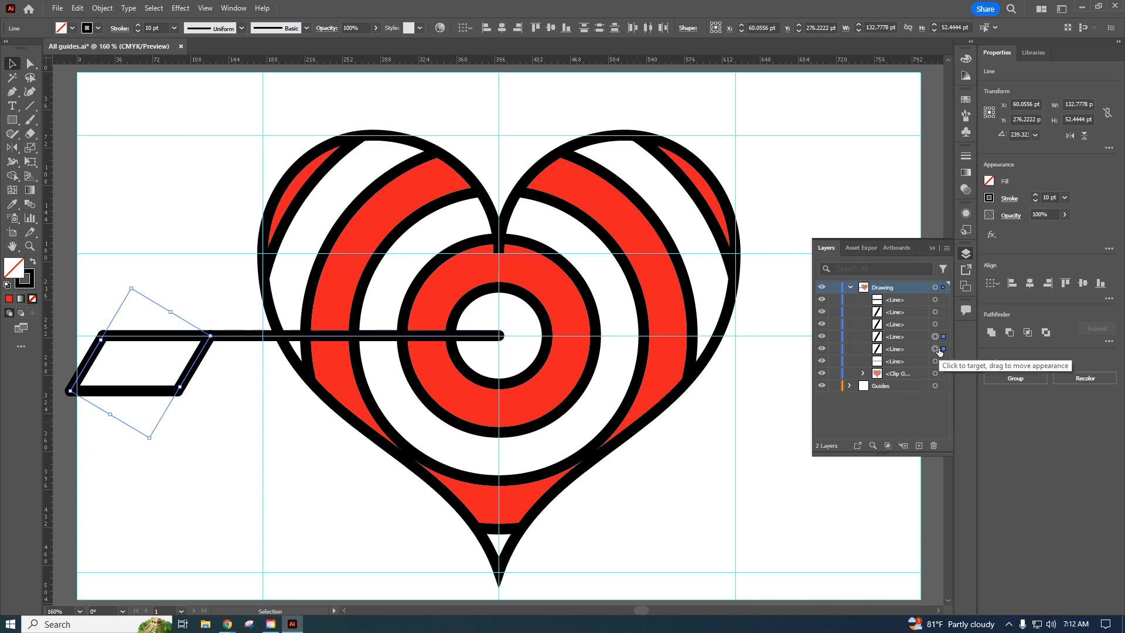
pyautogui.keyDown('shift'); pyautogui.click(936, 301); pyautogui.keyUp('shift')
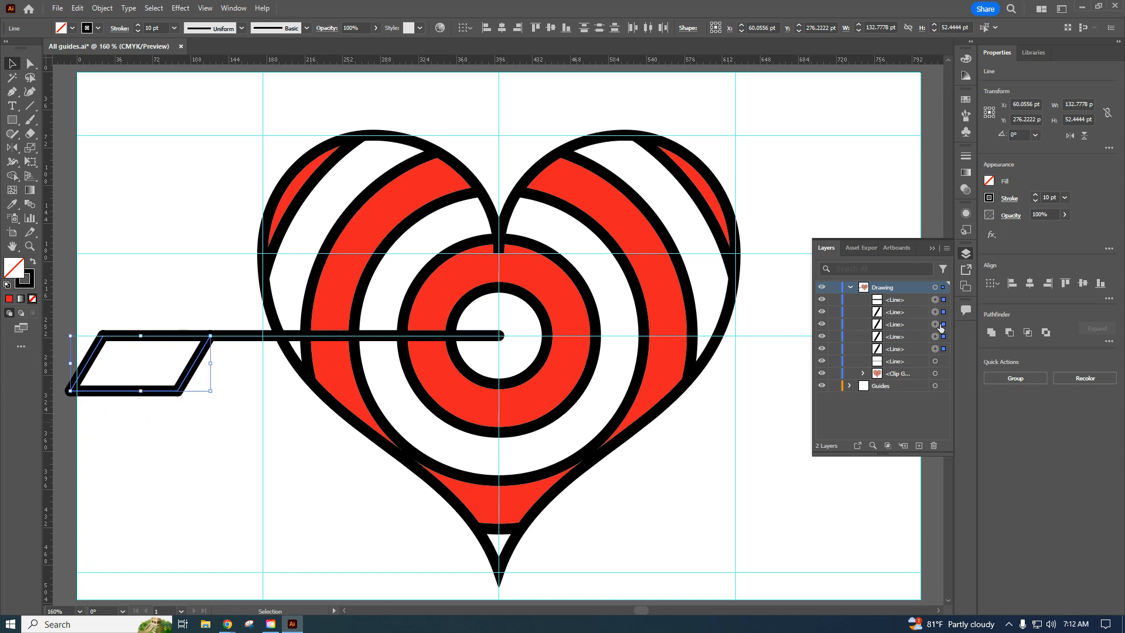
pyautogui.click(782, 304)
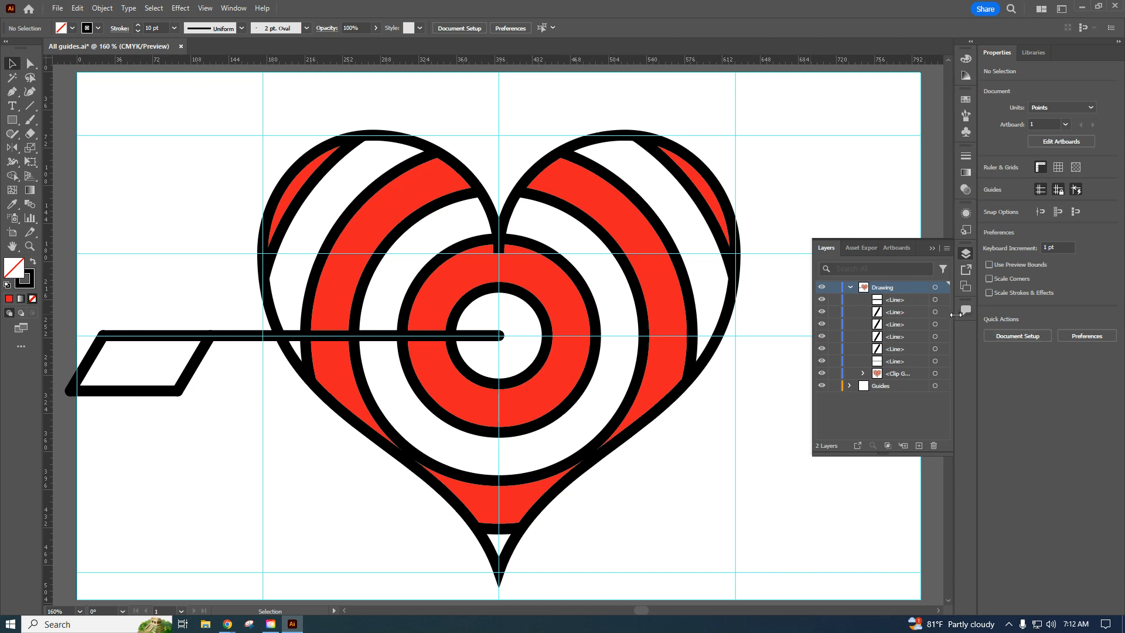
# Join the feather's lower horizontal line with the front pair of slanted lines into one path, and deselect it.
pyautogui.click(935, 300)
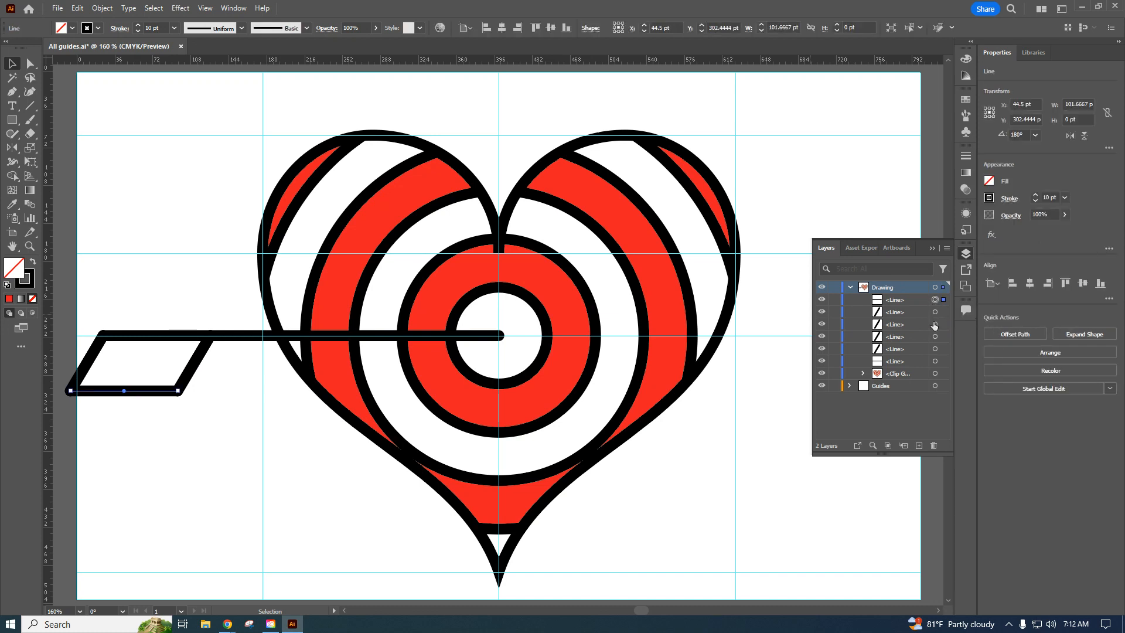
pyautogui.keyDown('shift'); pyautogui.click(935, 312); pyautogui.keyUp('shift')
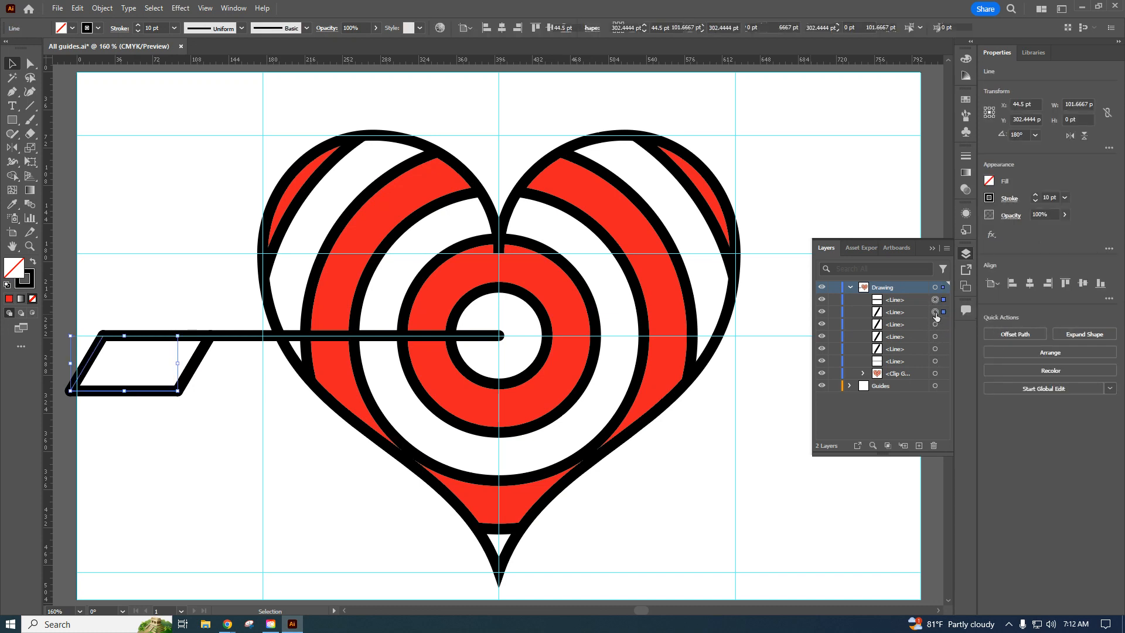
pyautogui.keyDown('shift'); pyautogui.click(934, 323); pyautogui.keyUp('shift')
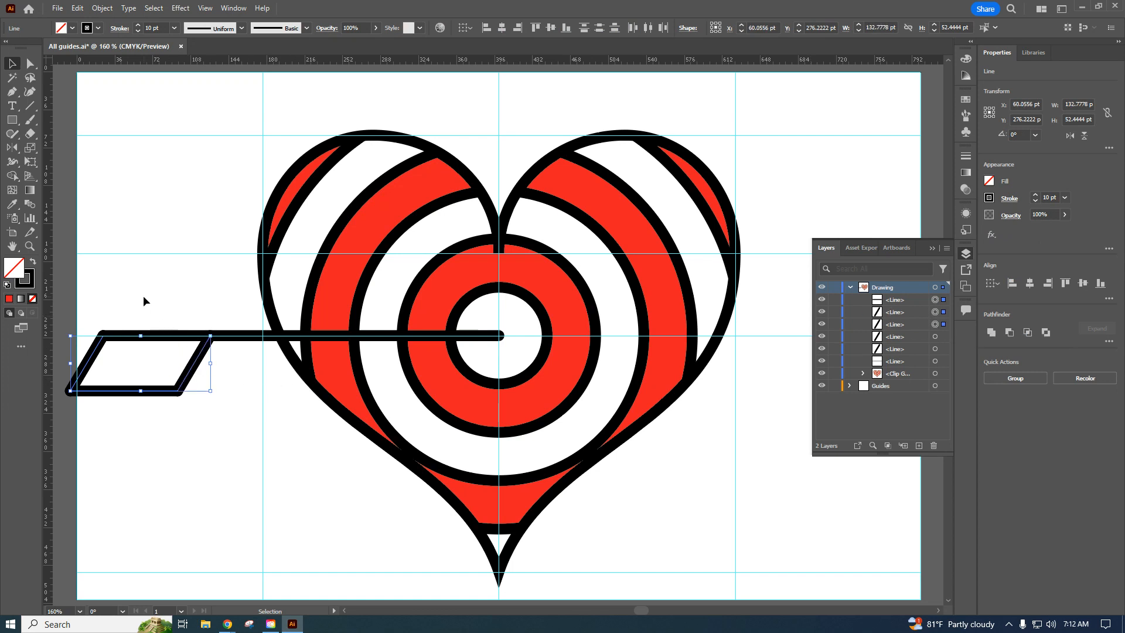
pyautogui.rightClick(195, 365)
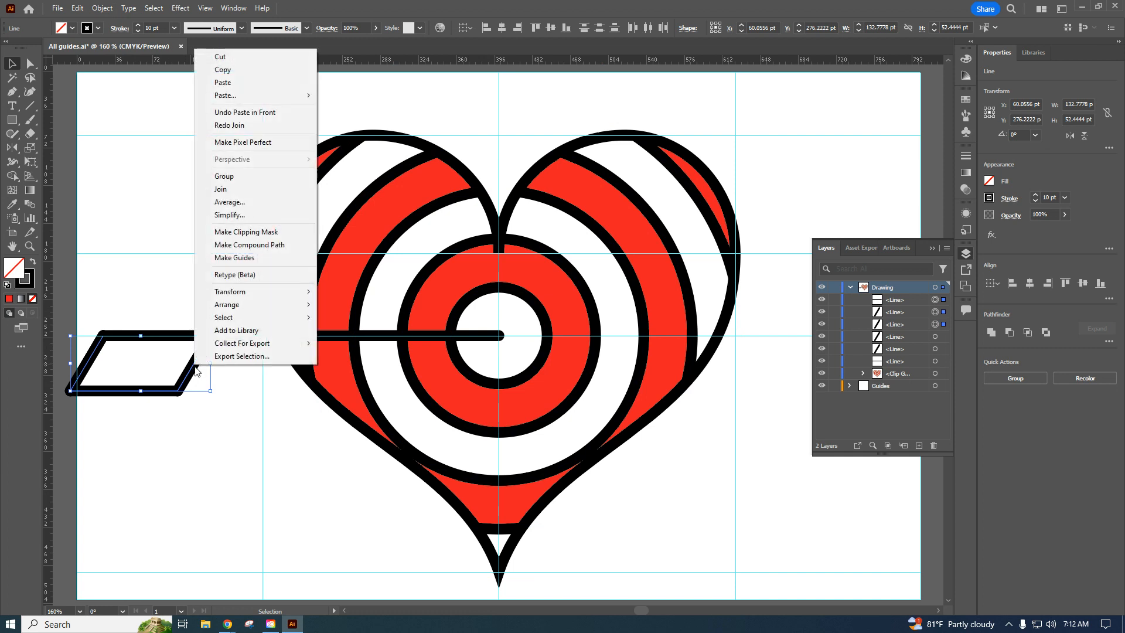
pyautogui.click(221, 189)
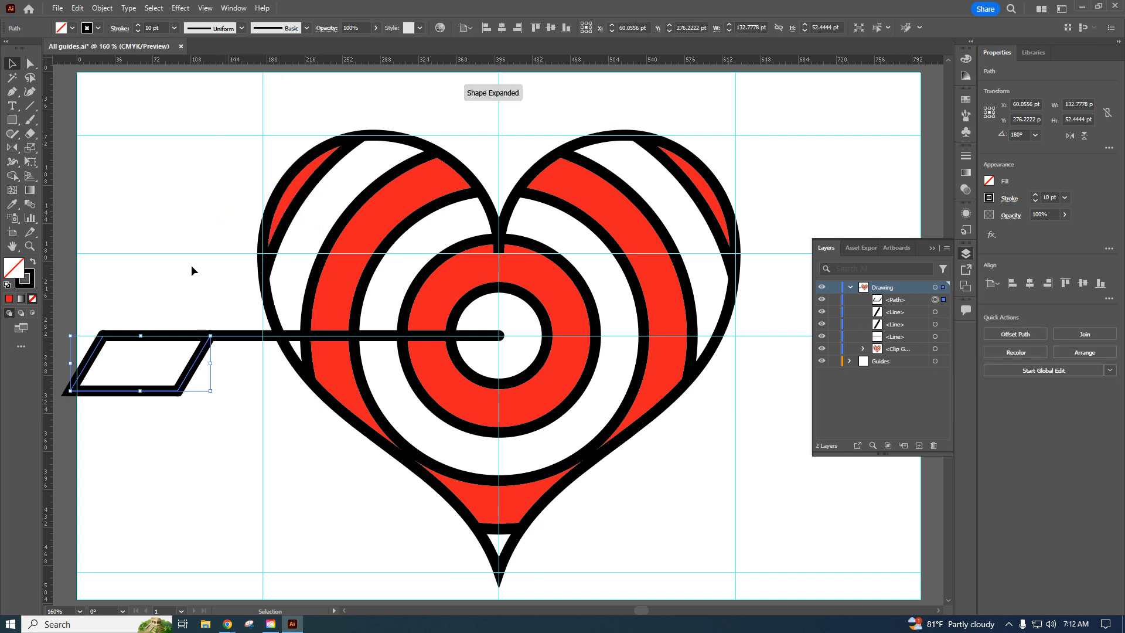
pyautogui.click(194, 283)
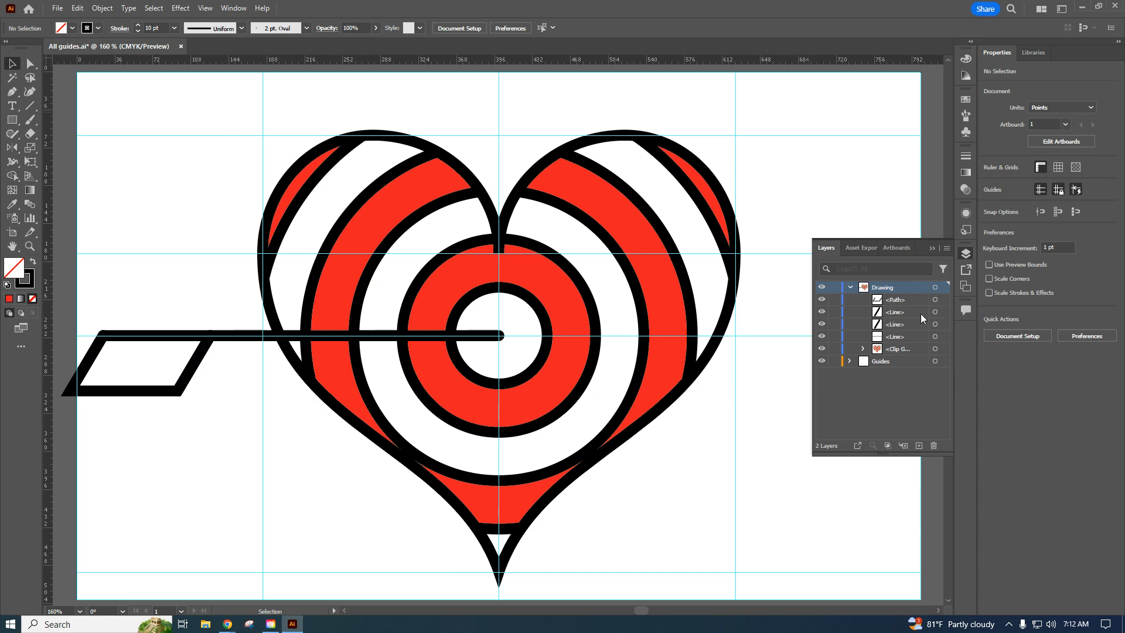
# Select the two remaining slanted feather lines and set the blend options to Specified Steps with 2 steps.
pyautogui.click(935, 312)
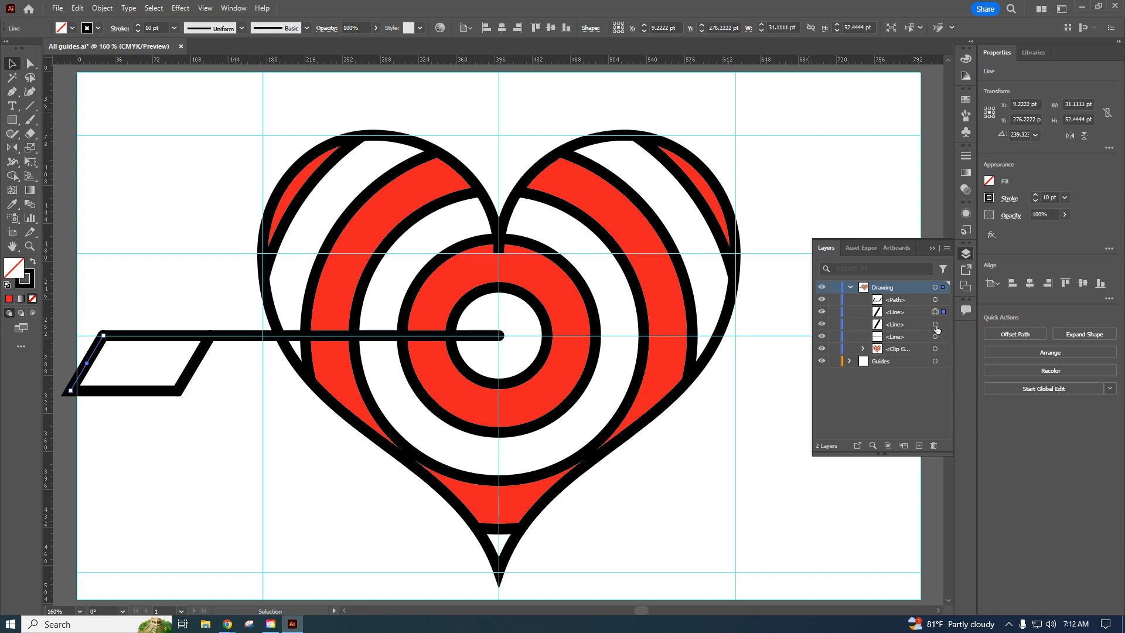
pyautogui.keyDown('shift'); pyautogui.click(935, 324); pyautogui.keyUp('shift')
pyautogui.click(103, 8)
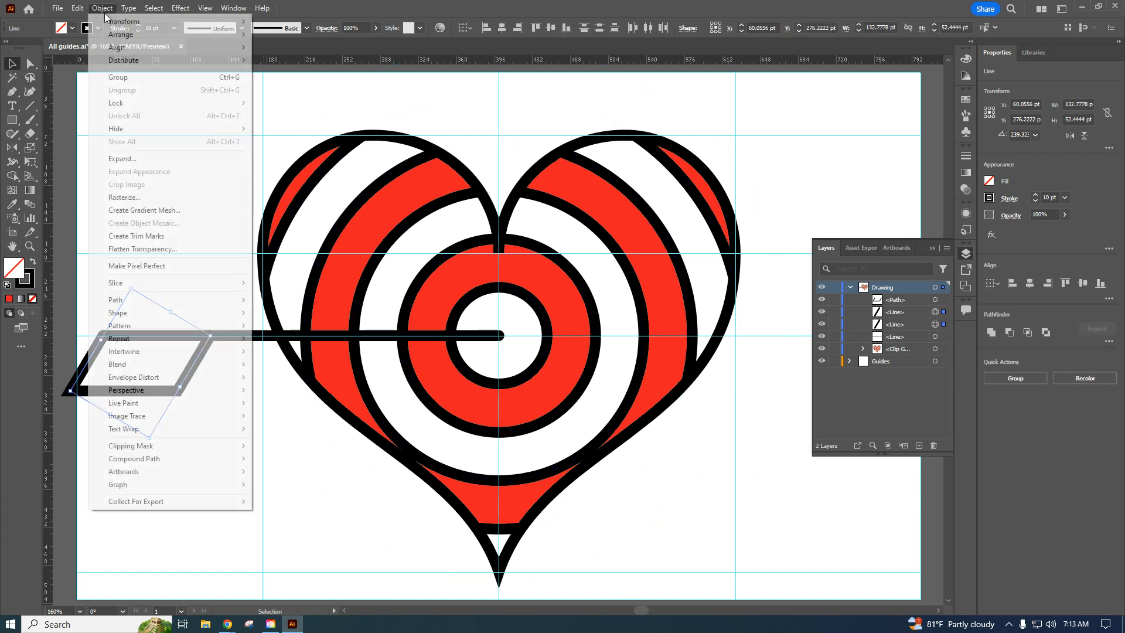
pyautogui.moveTo(166, 331)
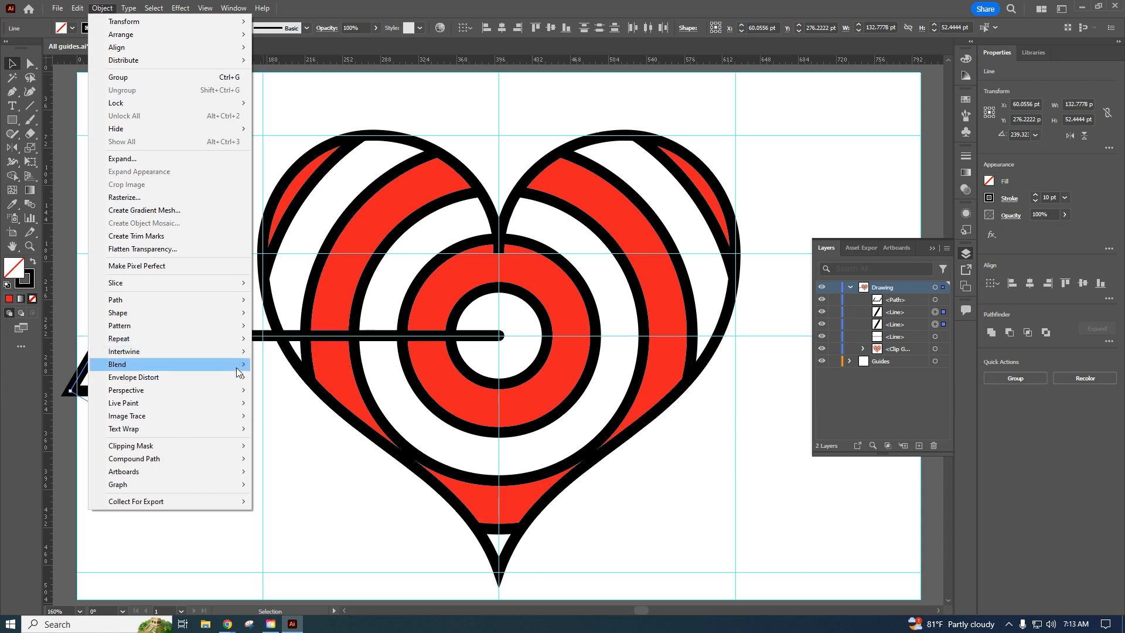
pyautogui.moveTo(238, 370)
pyautogui.click(288, 395)
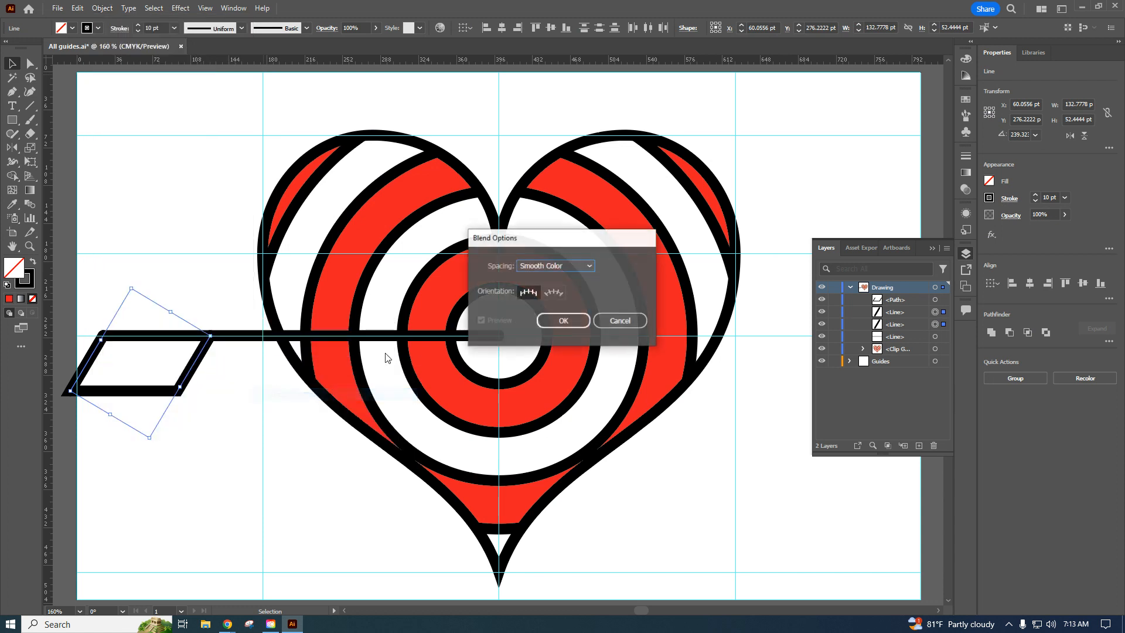
pyautogui.click(555, 268)
pyautogui.click(564, 293)
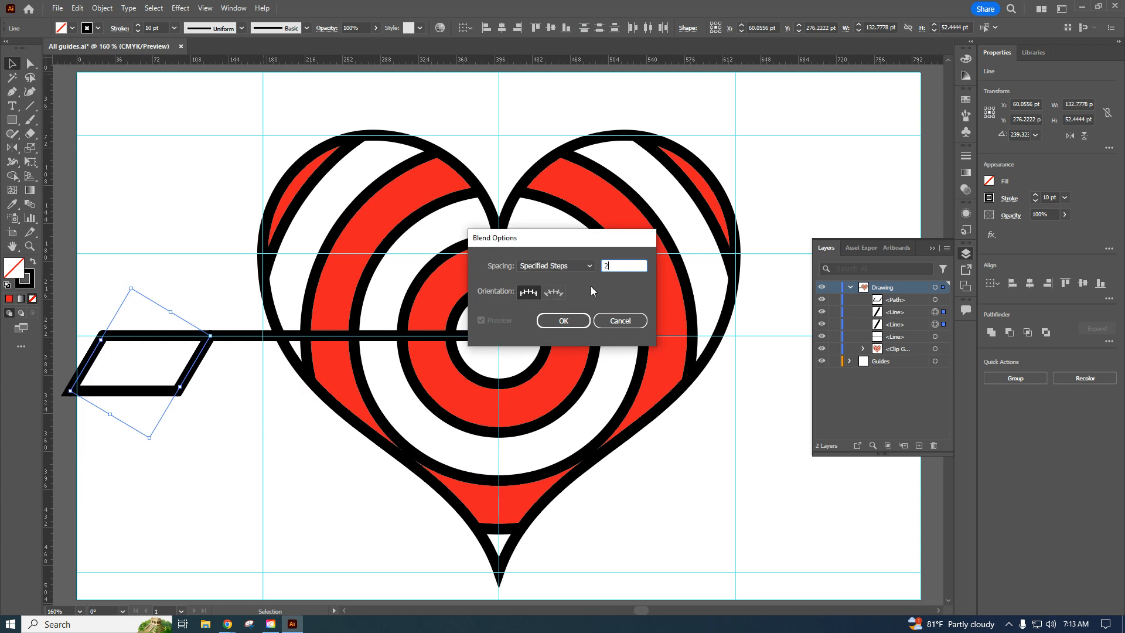
pyautogui.click(565, 321)
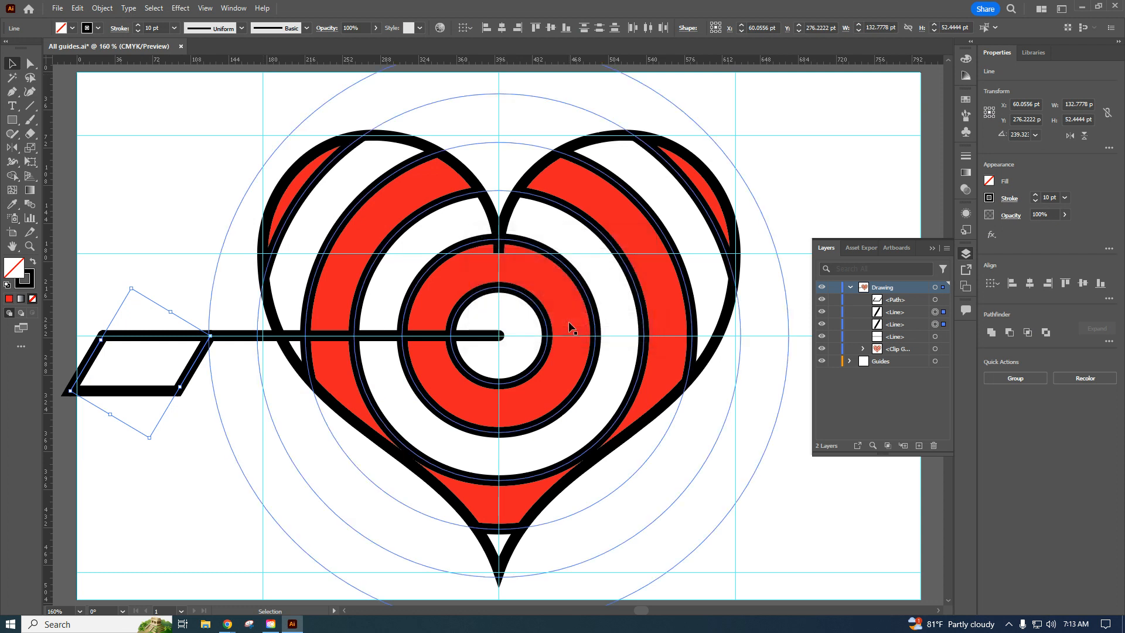
# Make a blend between the two slanted feather lines and clear the selection.
pyautogui.click(102, 8)
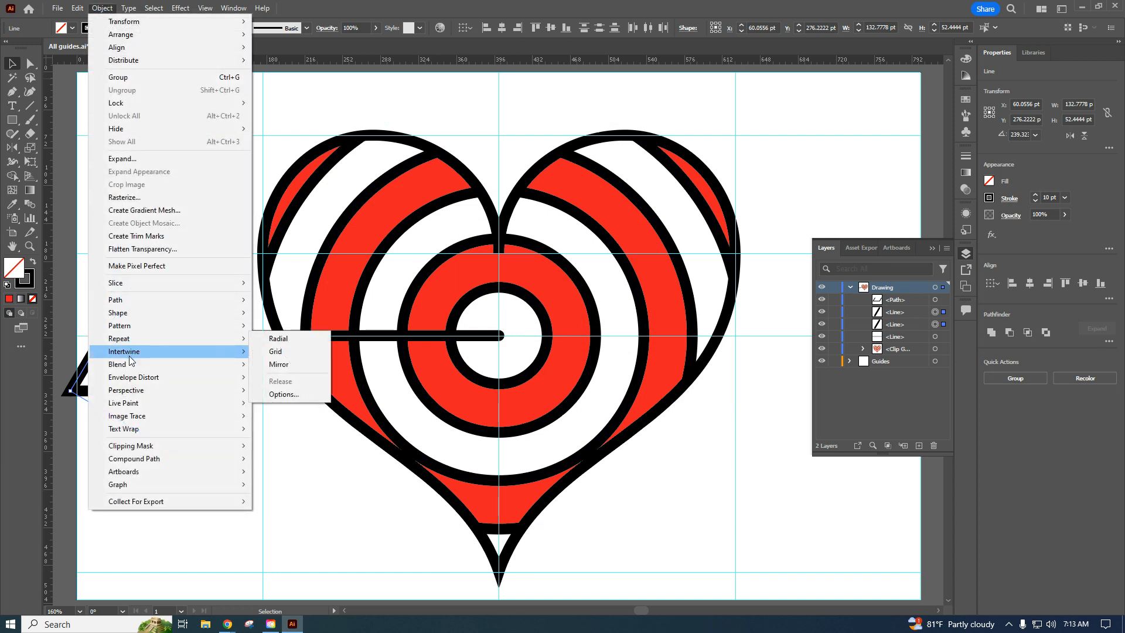
pyautogui.moveTo(130, 366)
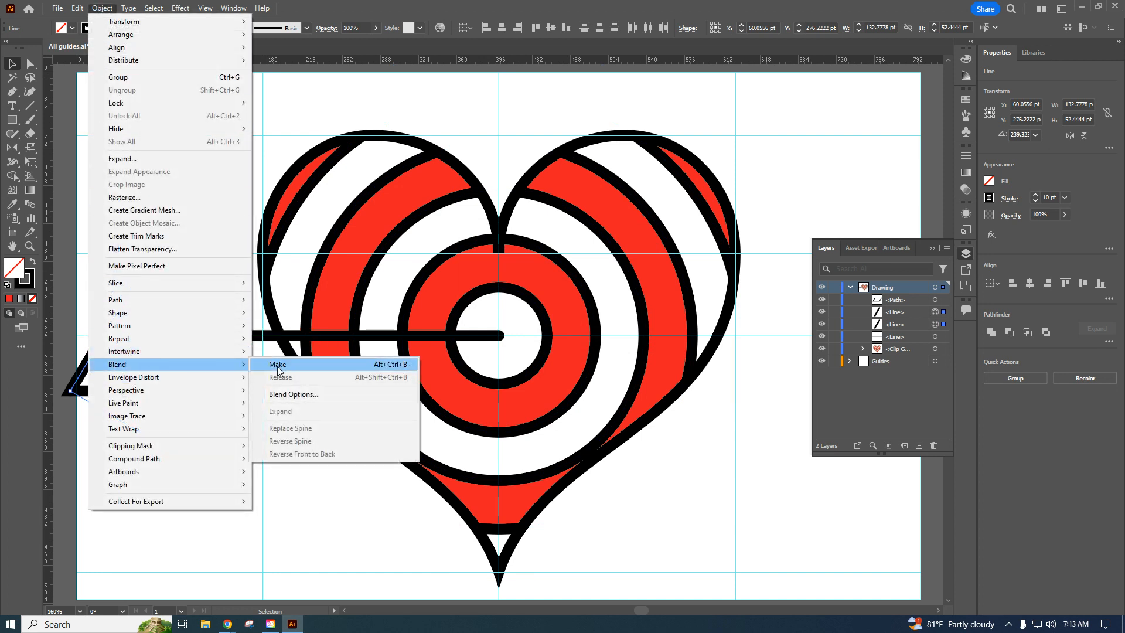
pyautogui.click(275, 363)
pyautogui.click(146, 200)
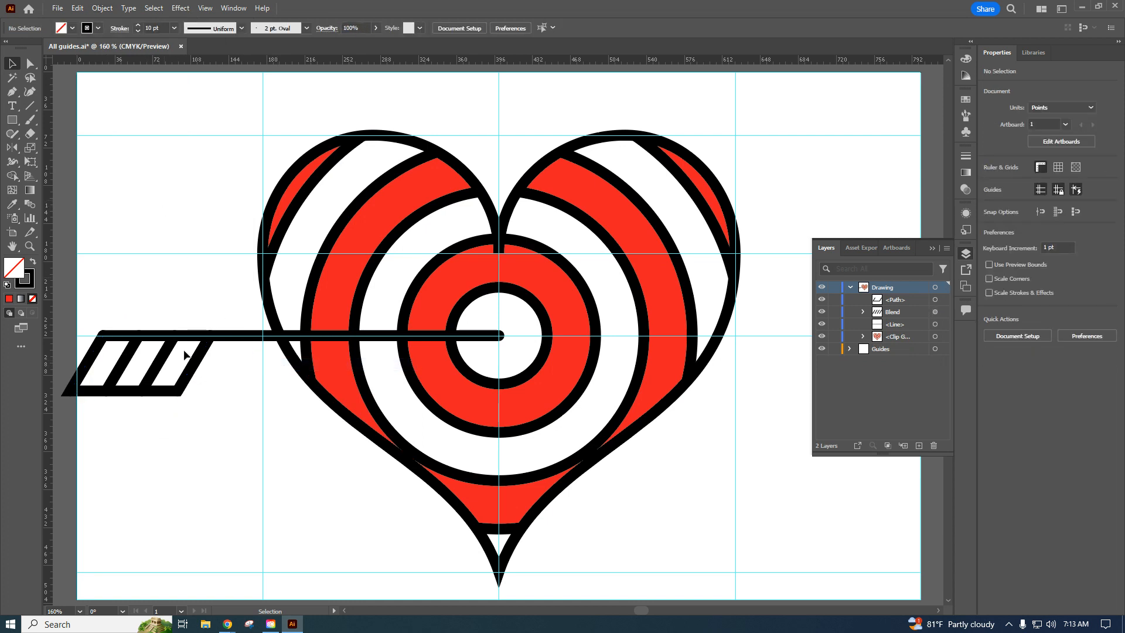
# Reflect a copy of the feather outline and its blend across the horizontal axis through the shaft's end at the heart's center.
pyautogui.moveTo(207, 419); pyautogui.dragTo(69, 357)
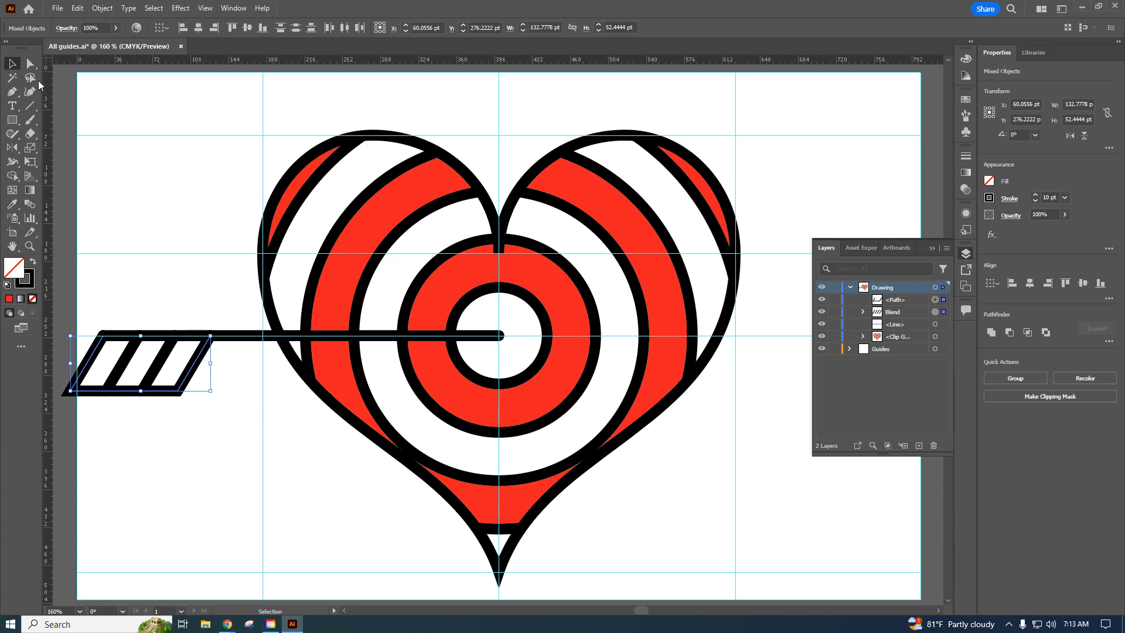
pyautogui.click(12, 147)
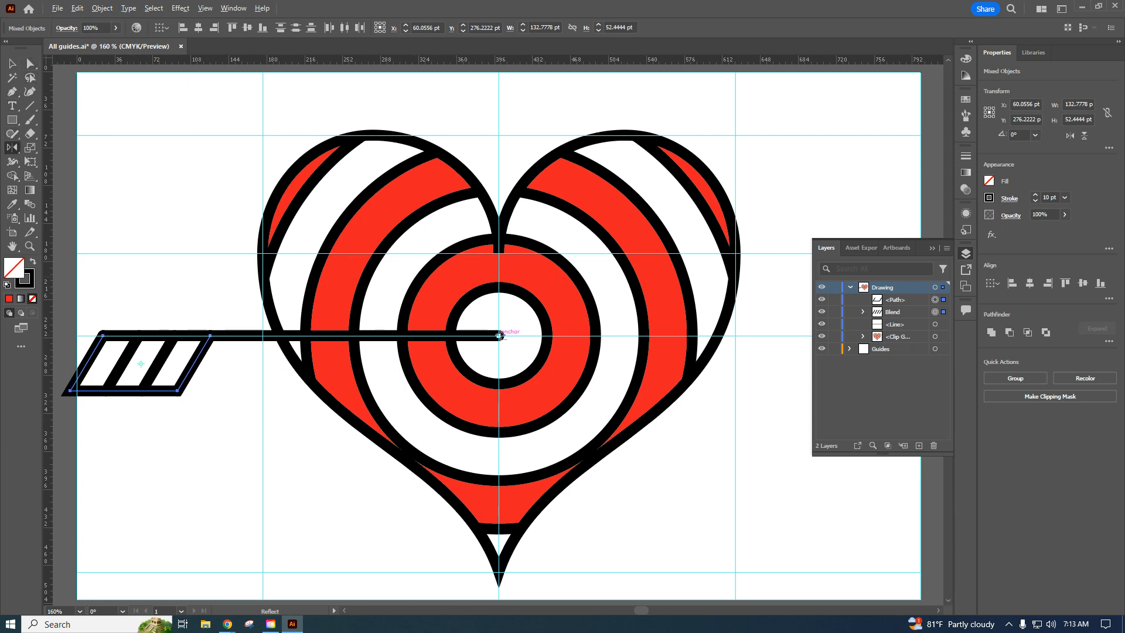
pyautogui.keyDown('alt'); pyautogui.click(499, 336); pyautogui.keyUp('alt')
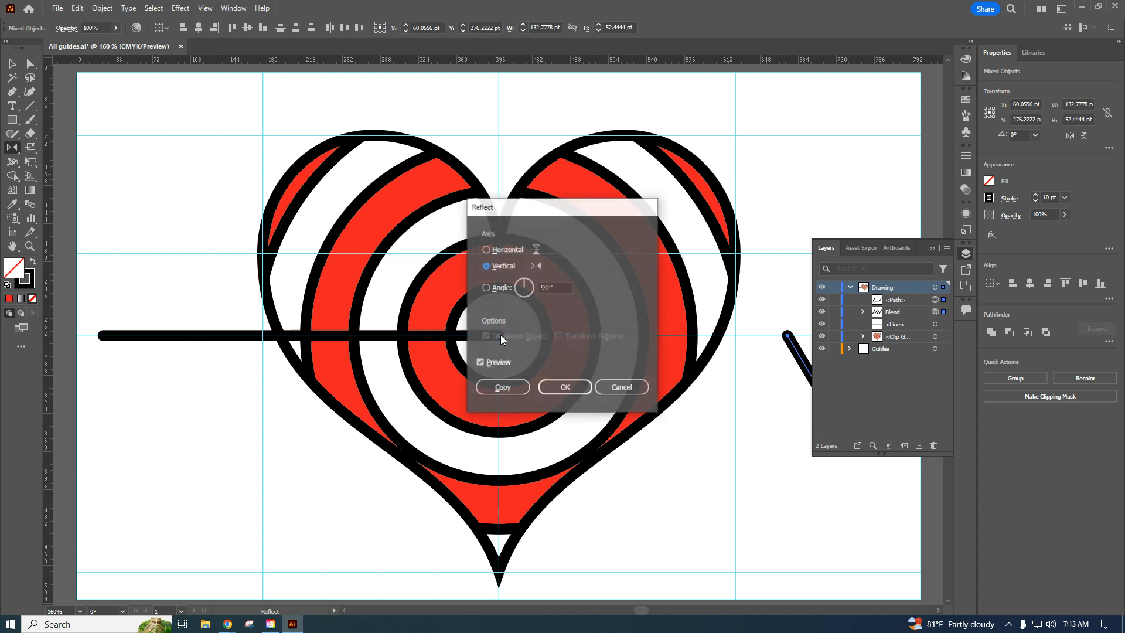
pyautogui.click(486, 250)
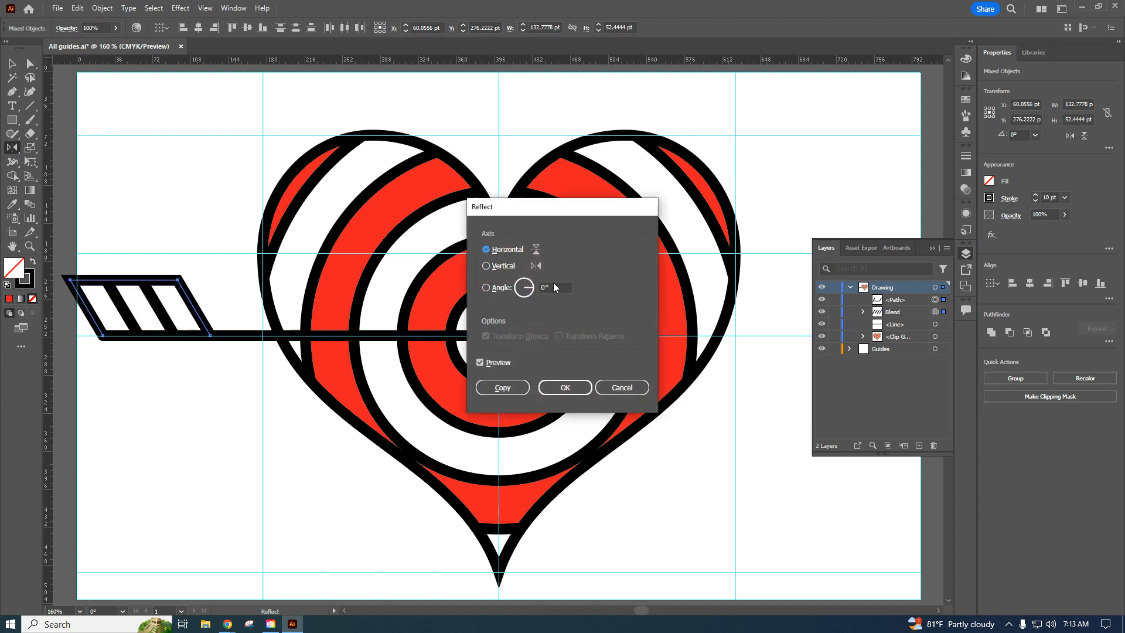
pyautogui.click(502, 389)
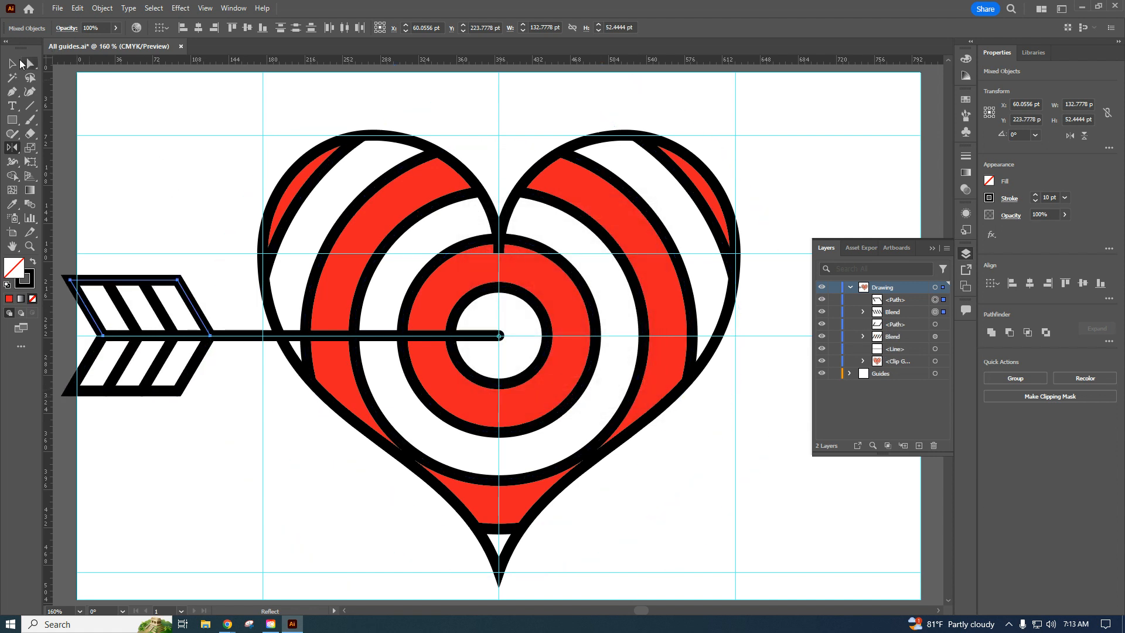
pyautogui.click(11, 63)
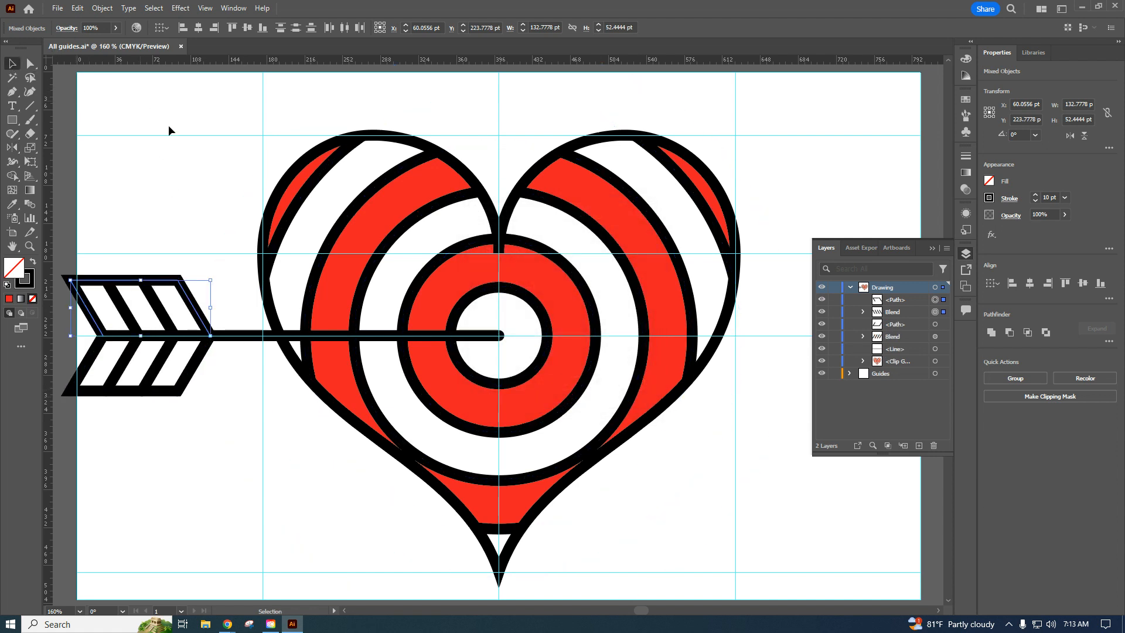
pyautogui.click(225, 453)
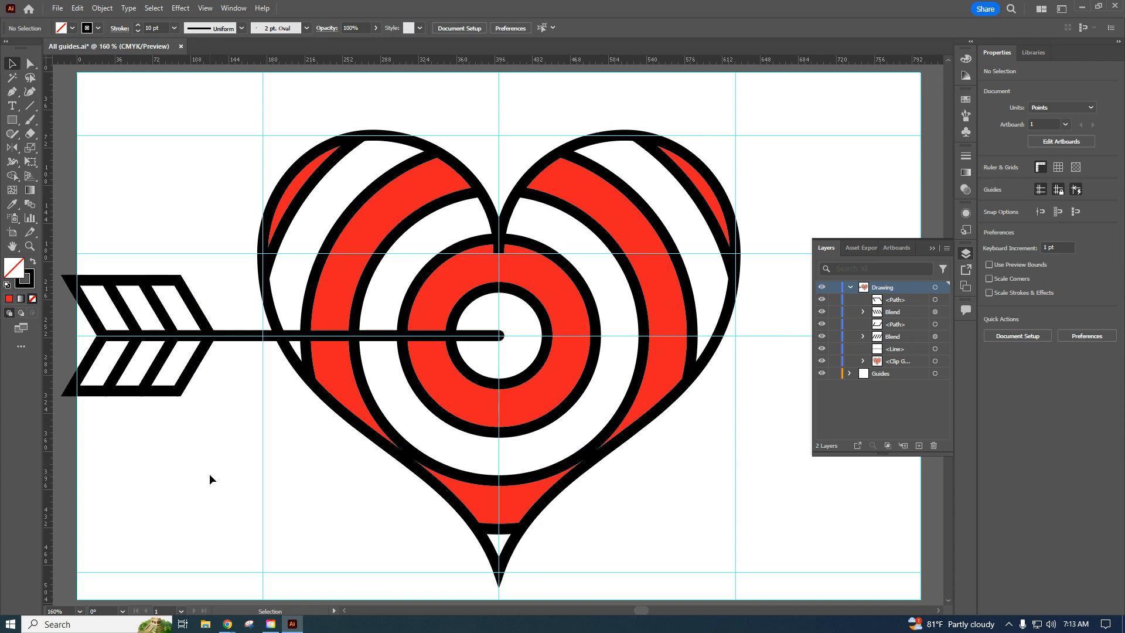
# Select both feather halves together with the arrow shaft and group them.
pyautogui.moveTo(209, 473); pyautogui.dragTo(103, 231)
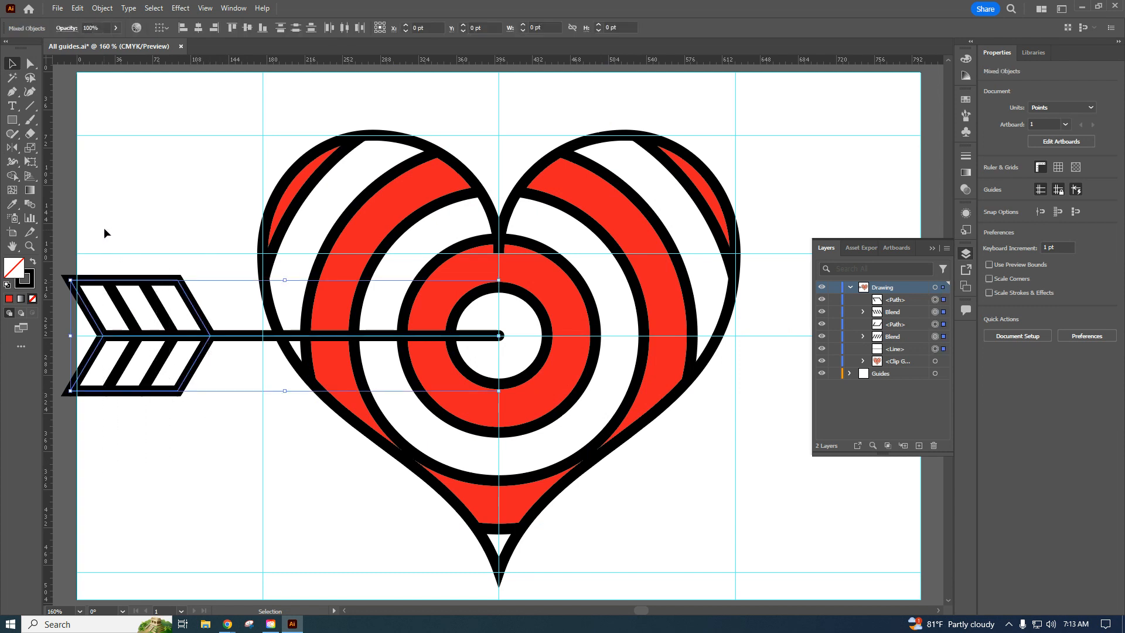
pyautogui.keyDown('shift'); pyautogui.click(413, 347); pyautogui.keyUp('shift')
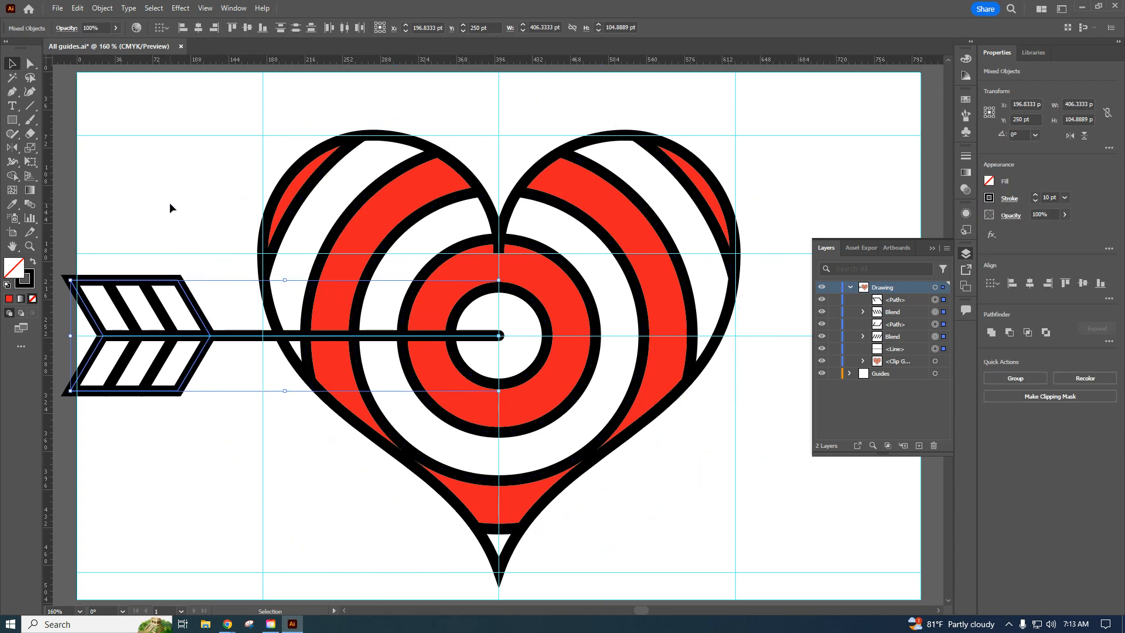
pyautogui.rightClick(163, 309)
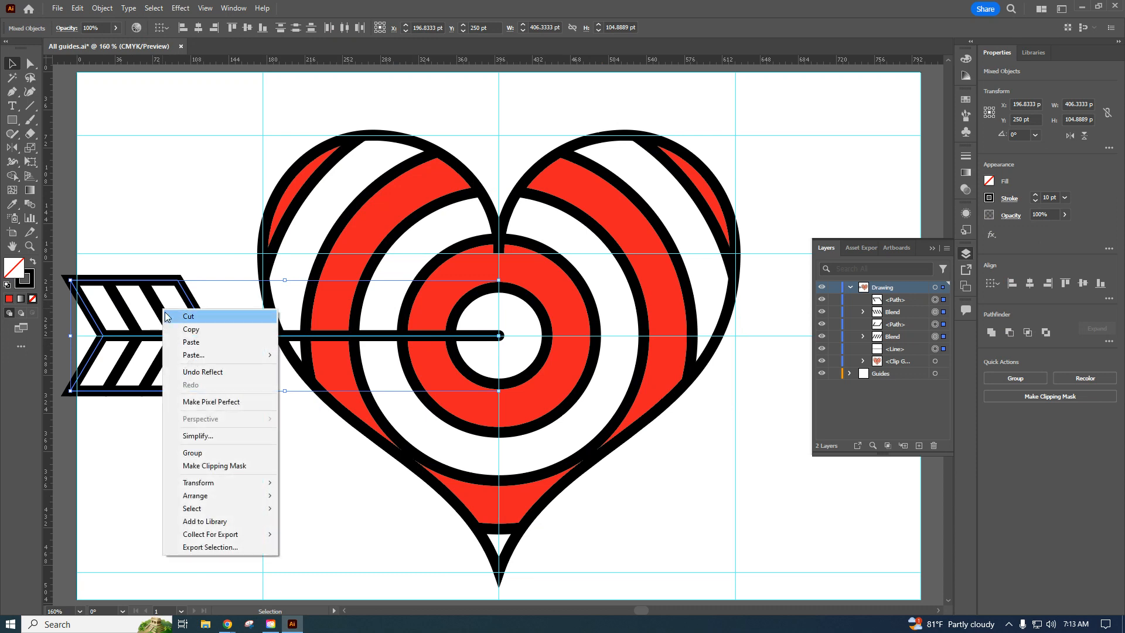
pyautogui.click(193, 453)
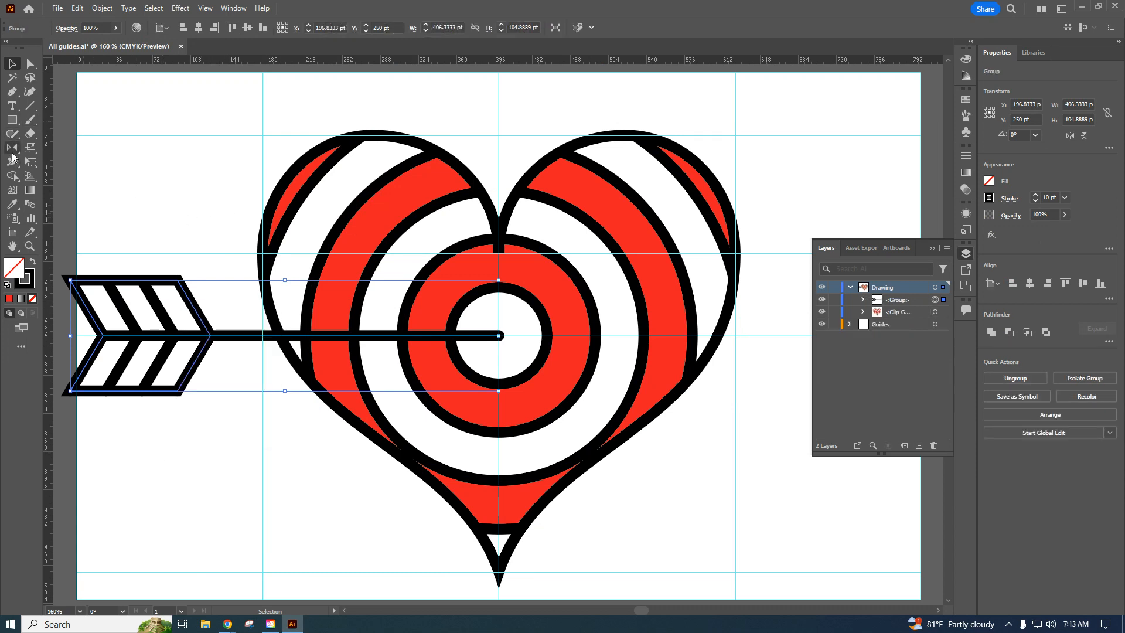
# Rotate the arrow group by 330° around the shaft's end at the heart's center.
pyautogui.moveTo(13, 155); pyautogui.dragTo(55, 144)
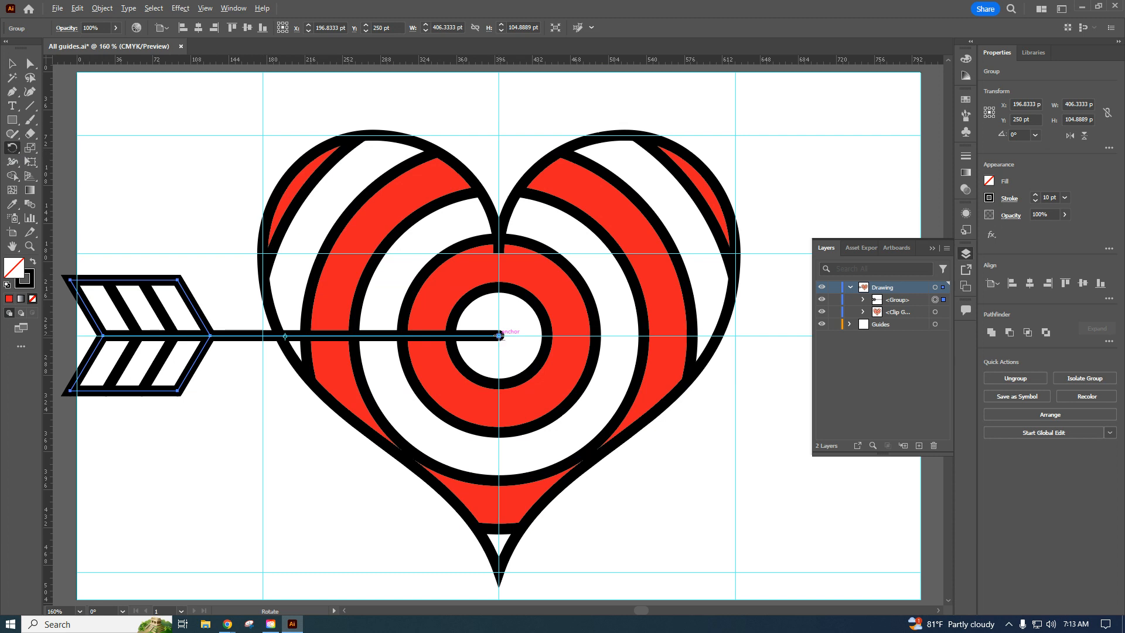
pyautogui.keyDown('alt'); pyautogui.click(498, 335); pyautogui.keyUp('alt')
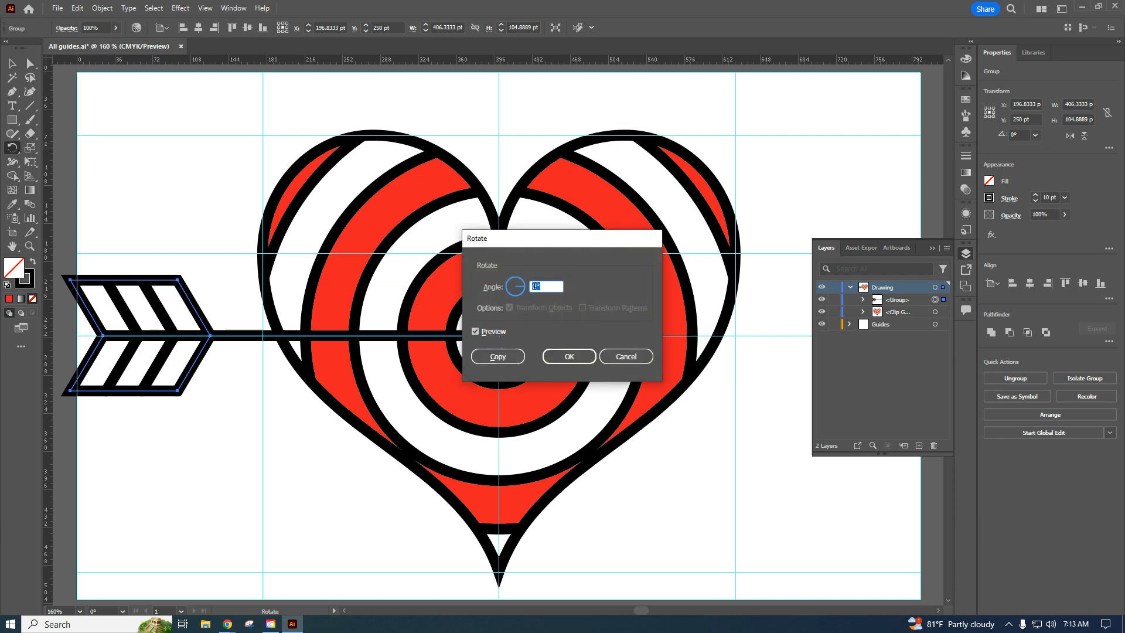
pyautogui.write('33')
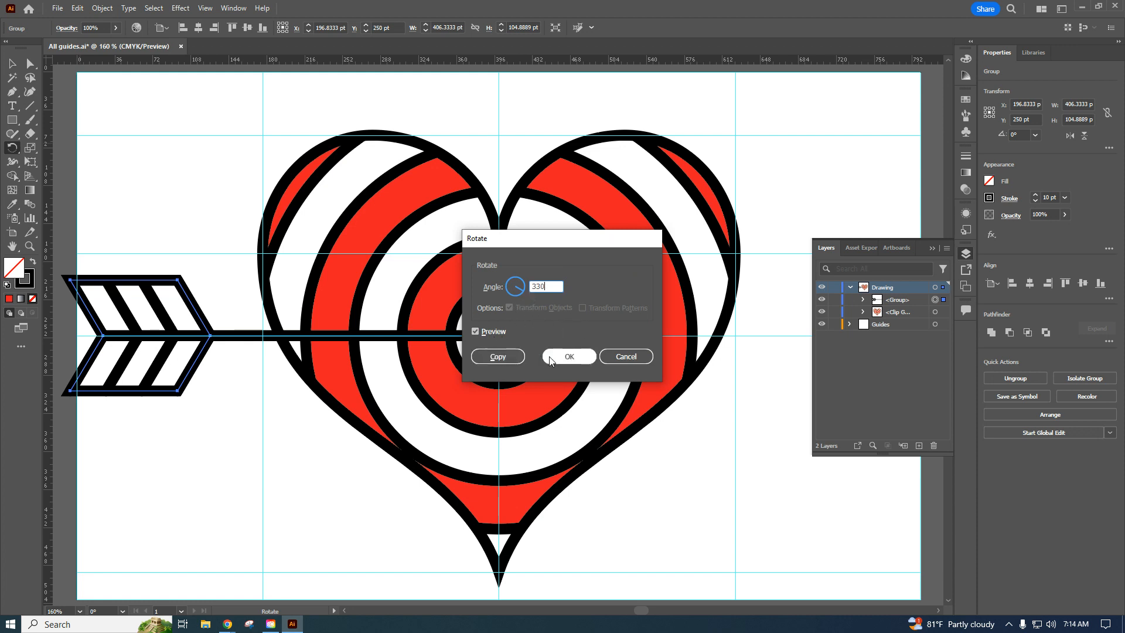
pyautogui.click(567, 357)
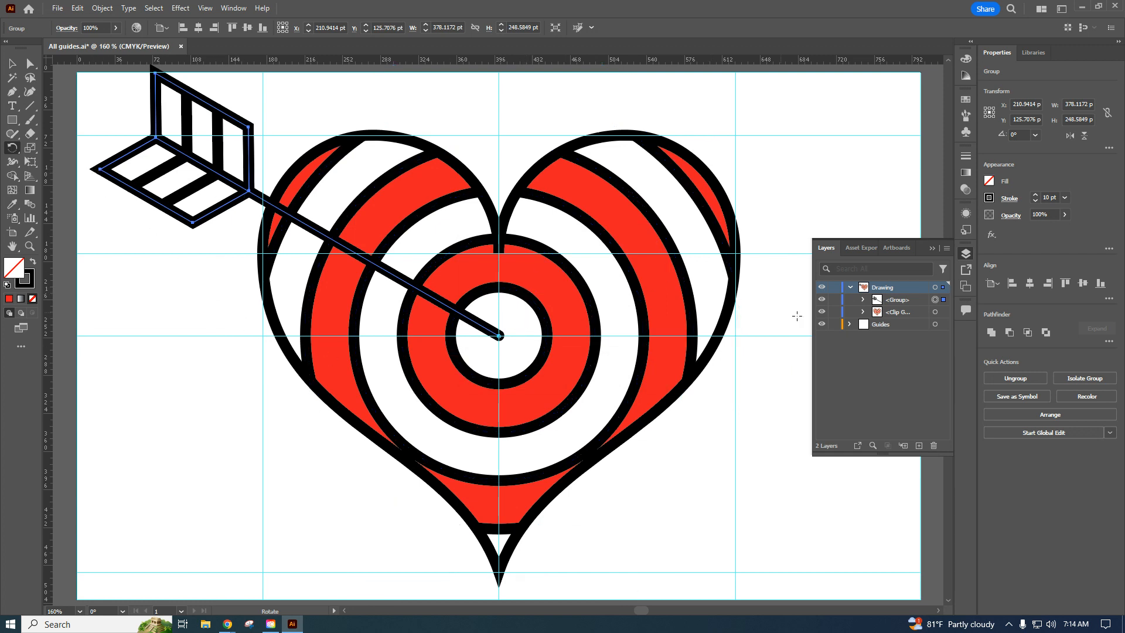
# Collapse the Drawing layer, add a new layer above it, and name the new layer image.
pyautogui.click(850, 288)
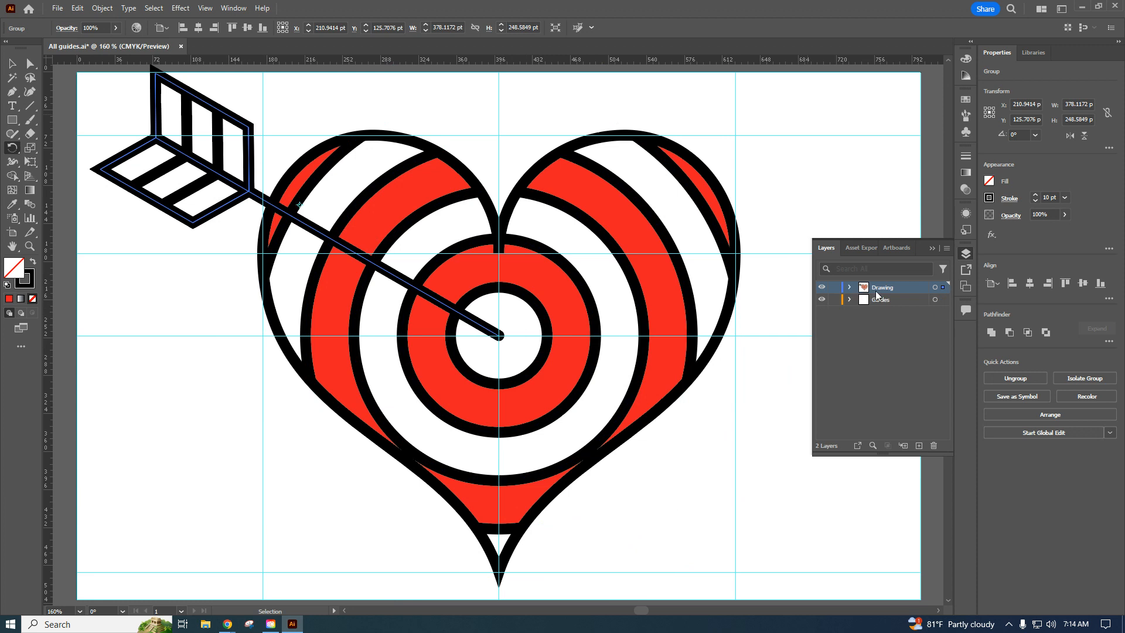
pyautogui.click(919, 446)
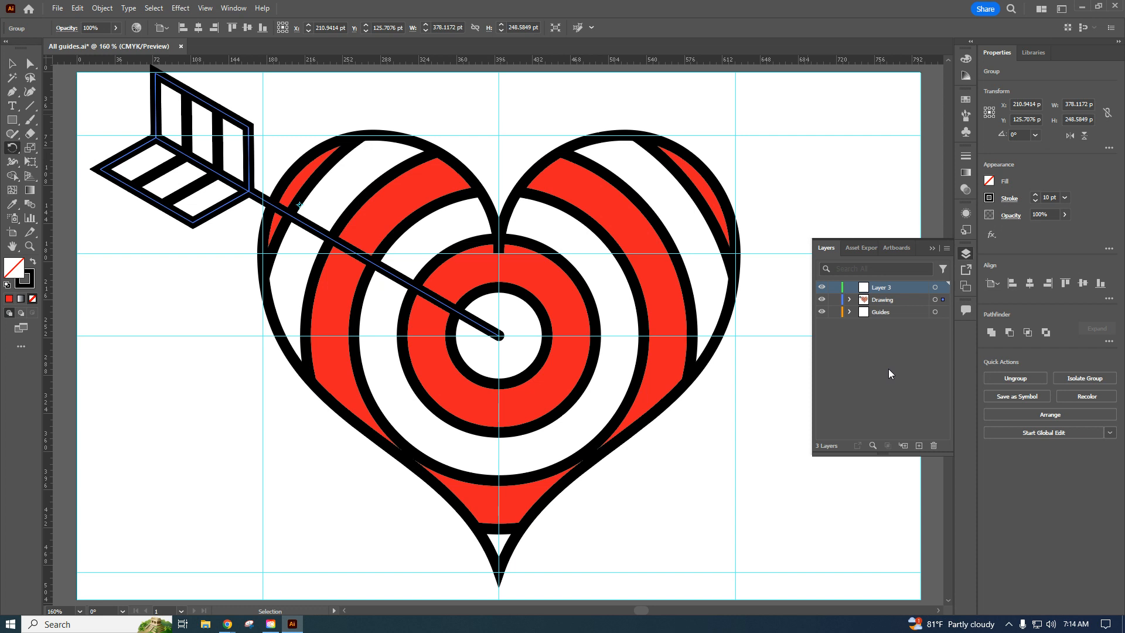
pyautogui.doubleClick(883, 288)
pyautogui.press('BackSpace')
pyautogui.press('Return')
# Place Fancy Heart.pdf from the Downloads folder on the image layer as a linked file.
pyautogui.click(57, 8)
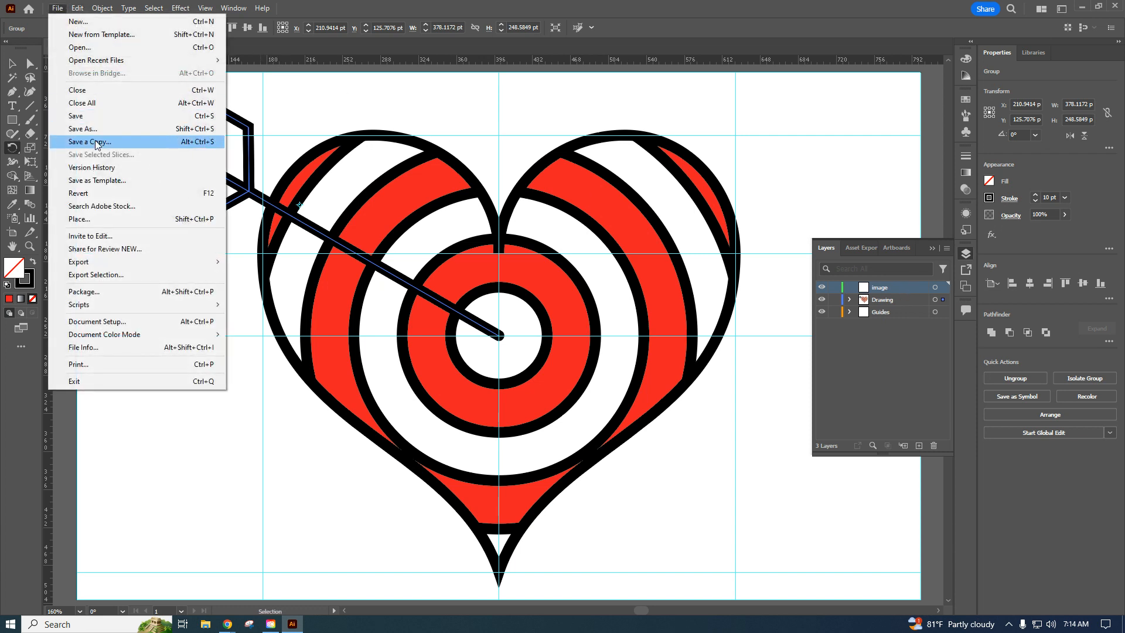
pyautogui.click(102, 221)
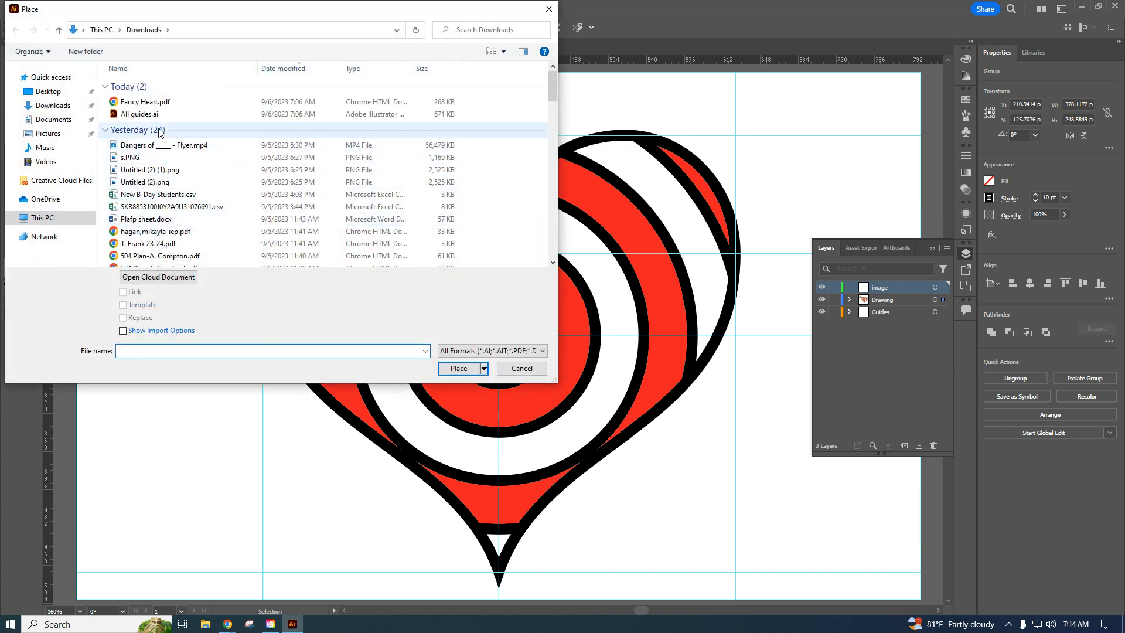
pyautogui.click(146, 103)
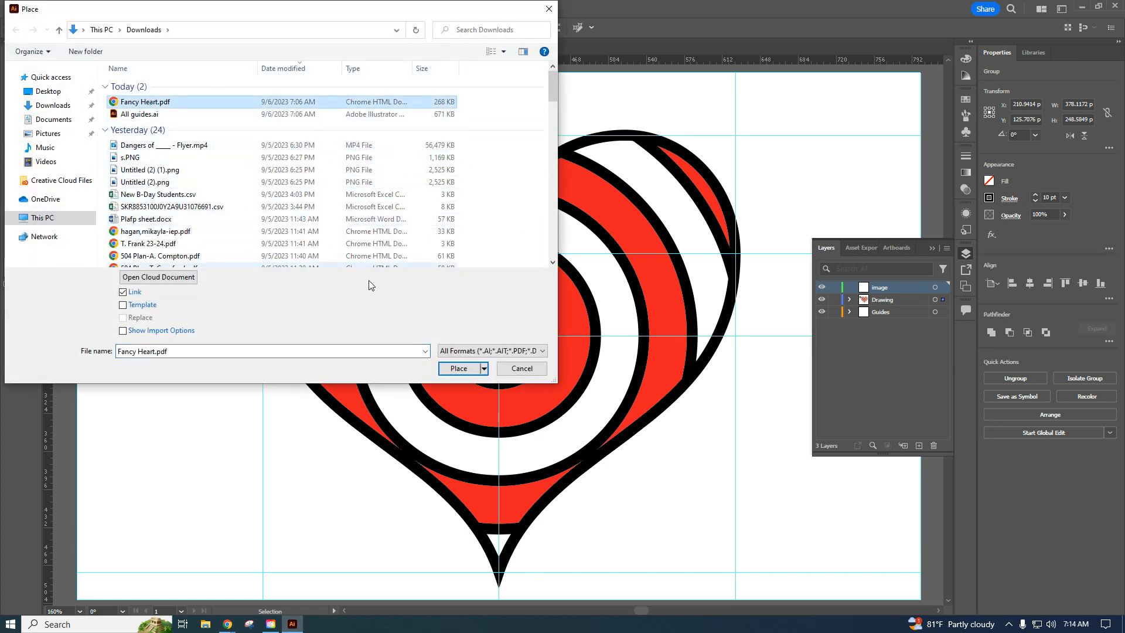
pyautogui.click(459, 368)
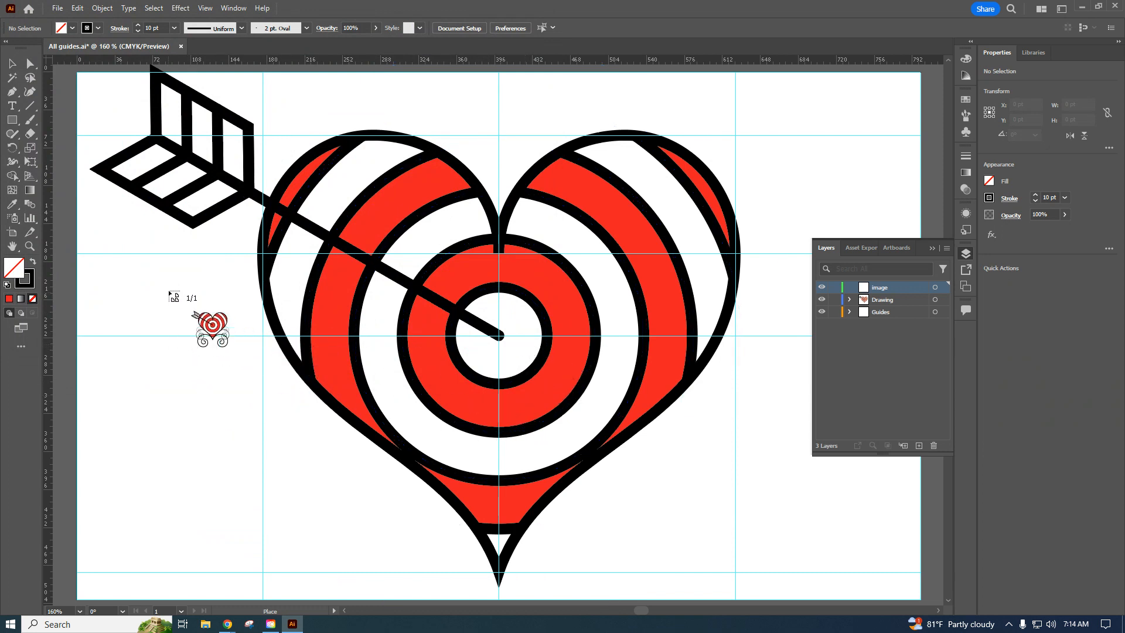
pyautogui.click(169, 287)
# Move the placed Fancy Heart reference over the drawn heart, centering it on the vertical center guide.
pyautogui.press('r')
pyautogui.press('v')
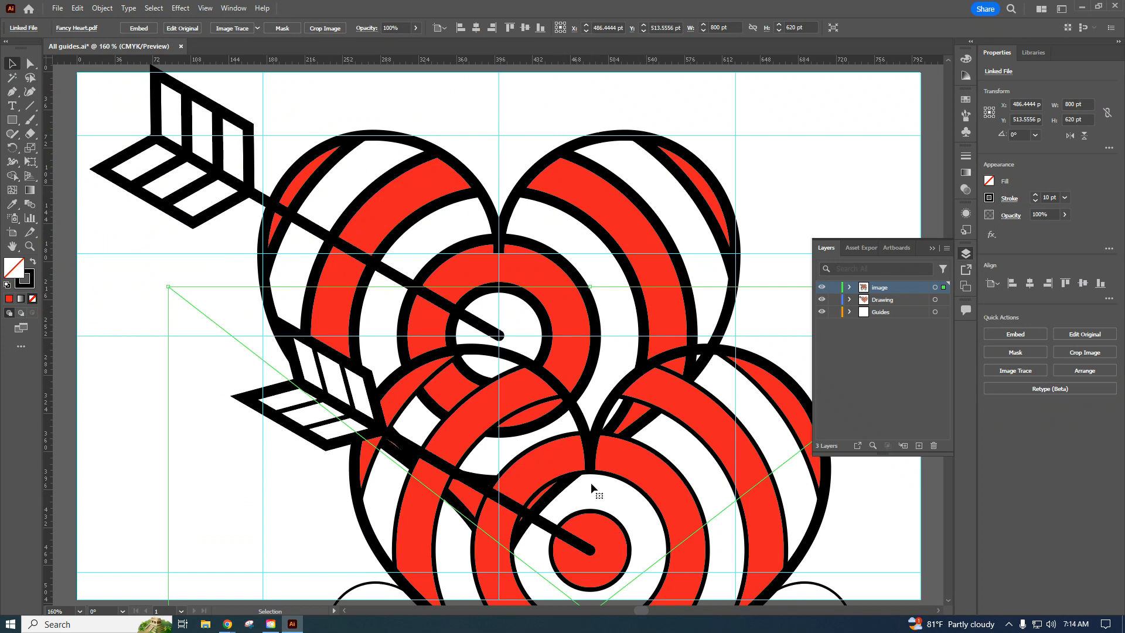
pyautogui.moveTo(591, 482); pyautogui.dragTo(501, 265)
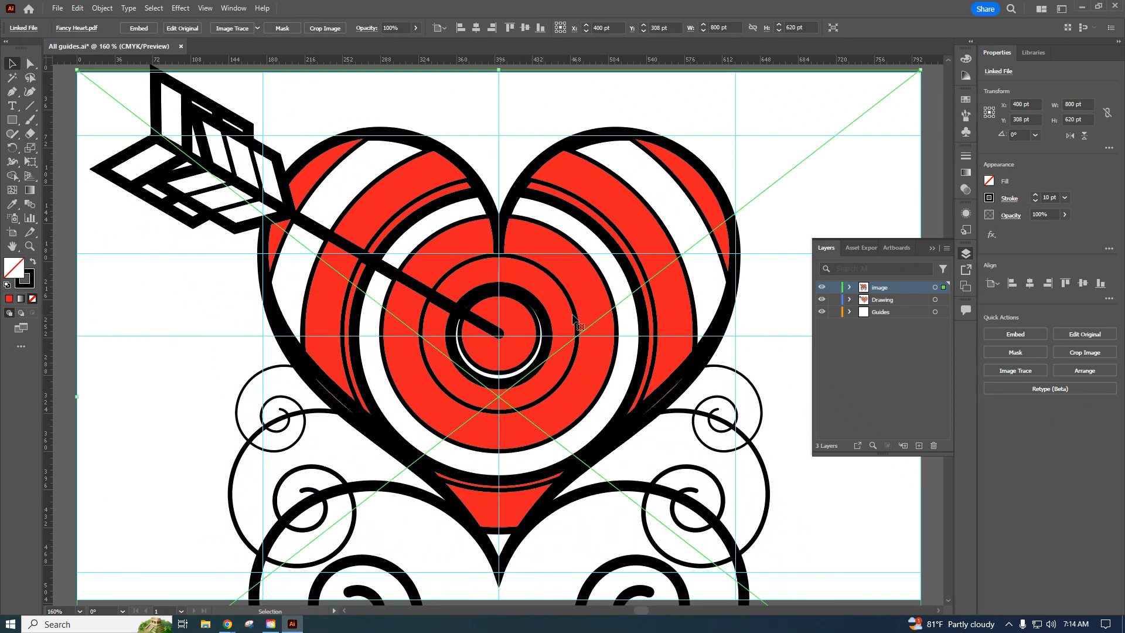
# Dim the image layer's images to 50% and nudge the reference down to line up with the drawn heart.
pyautogui.doubleClick(909, 288)
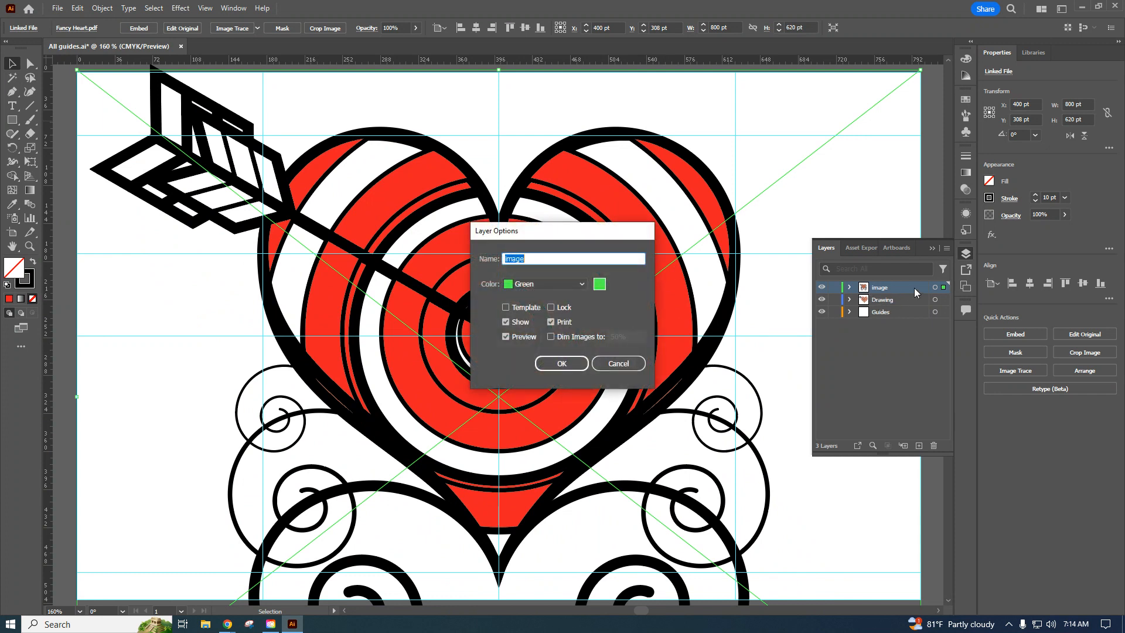
pyautogui.click(550, 337)
pyautogui.click(562, 364)
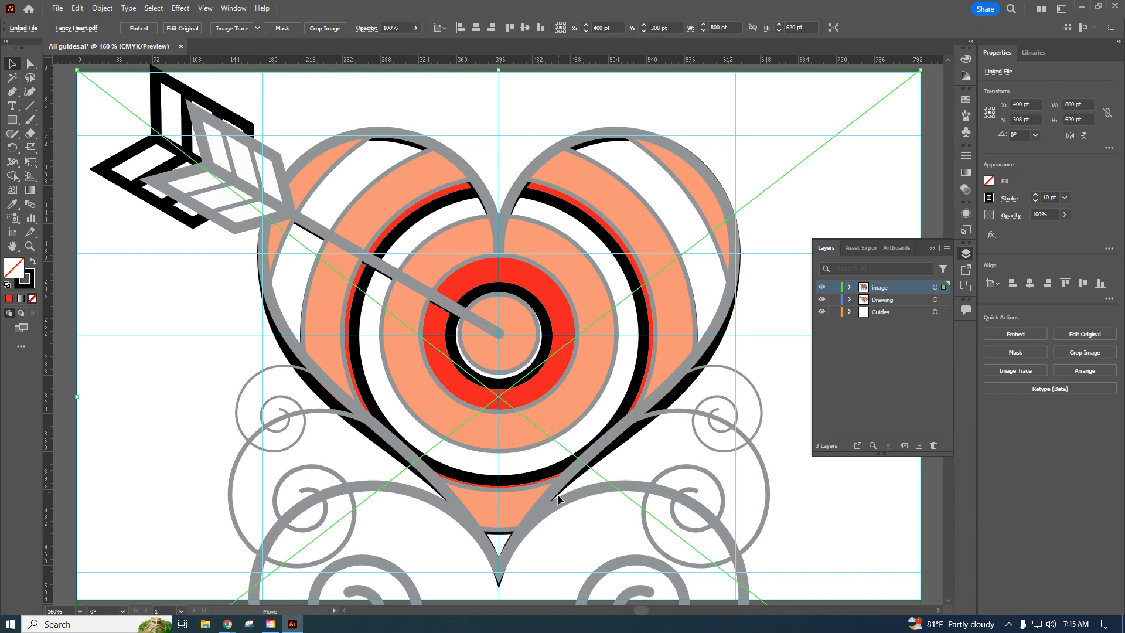
pyautogui.moveTo(558, 498); pyautogui.dragTo(558, 502)
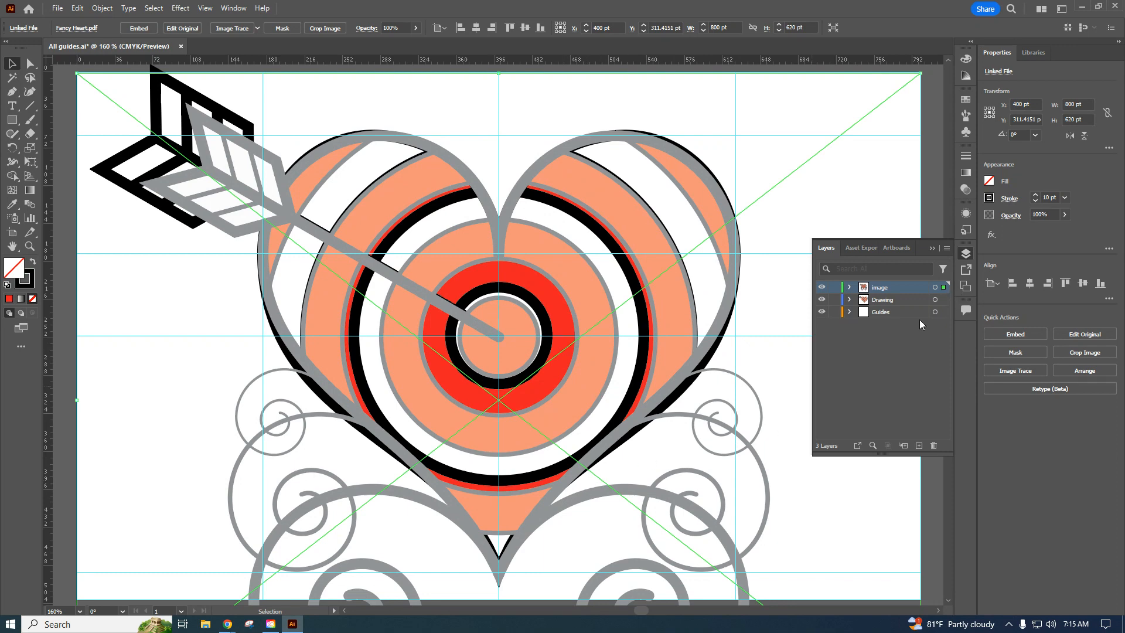
# Make Drawing the active layer with nothing selected, and lock the image layer.
pyautogui.scroll(-2, 755, 277)
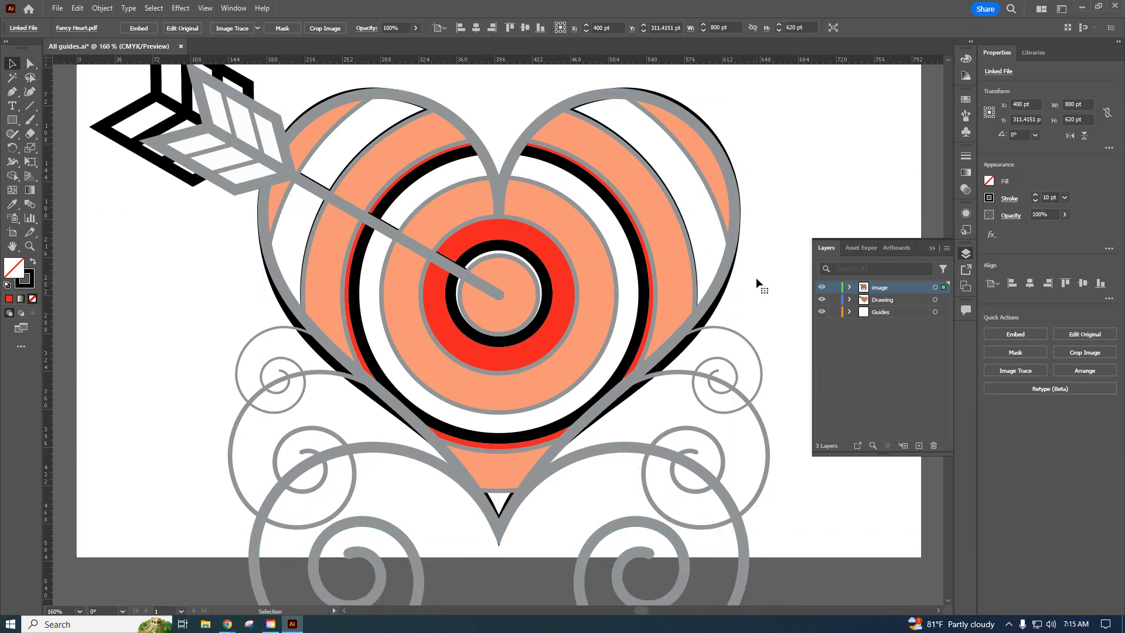
pyautogui.click(904, 305)
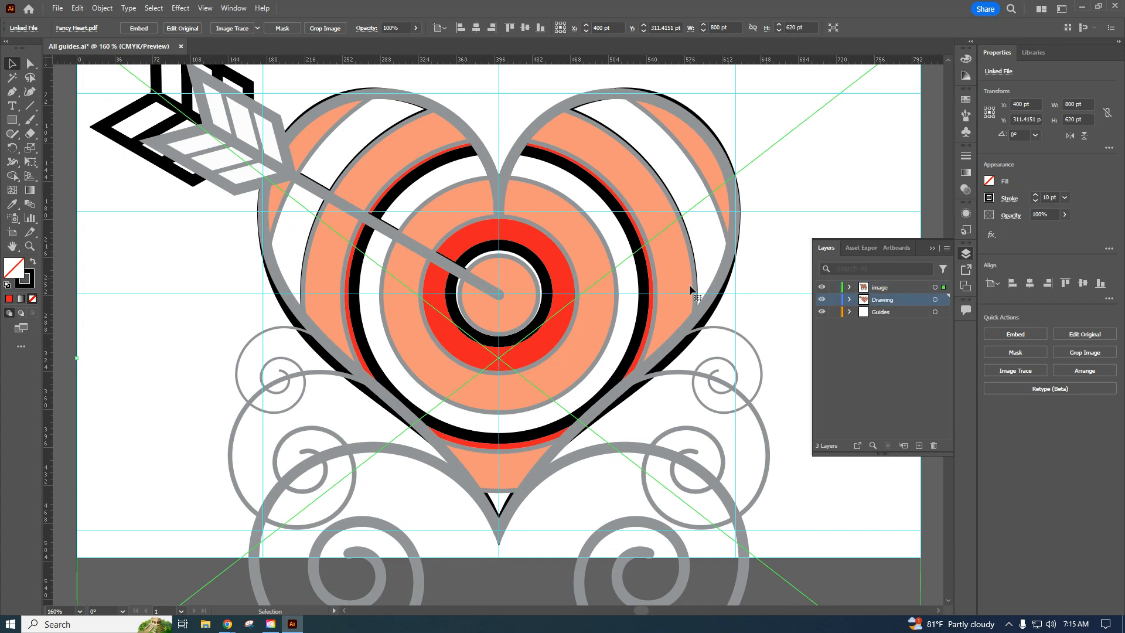
pyautogui.click(64, 417)
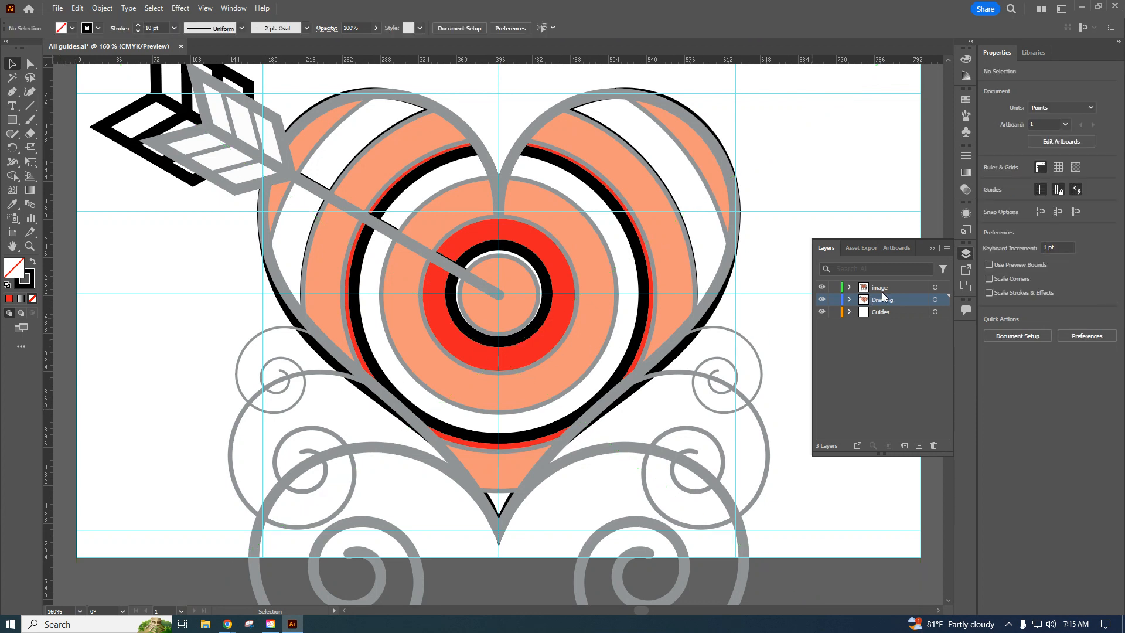
pyautogui.click(835, 287)
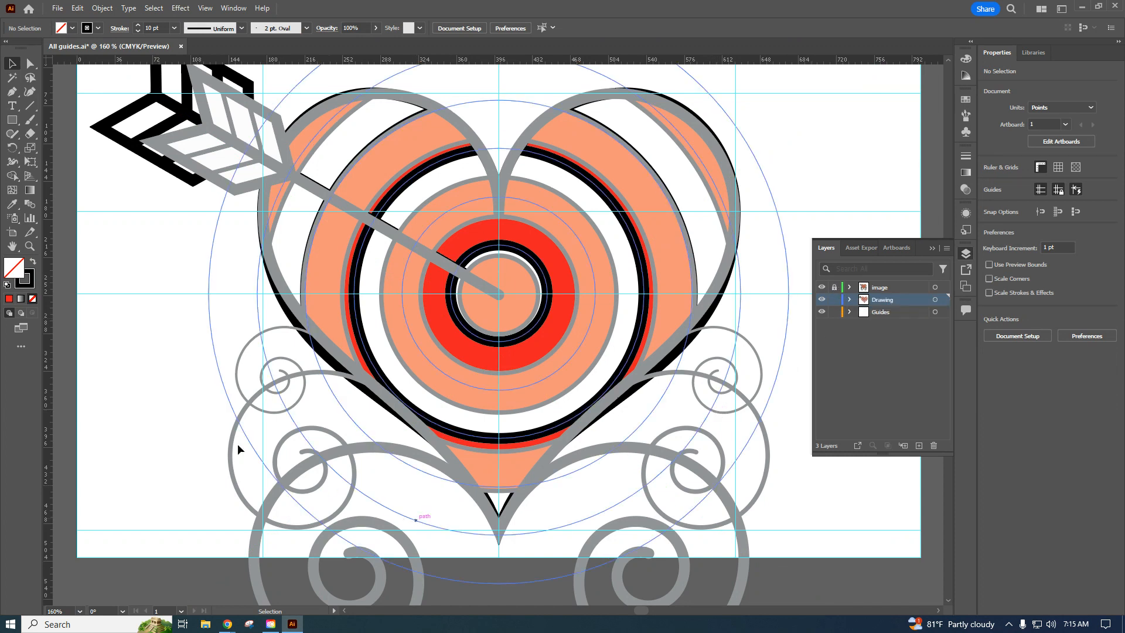
# Create a spiral beside the heart with a 50 pt radius, 80% decay, 10 segments and the second style.
pyautogui.click(28, 108)
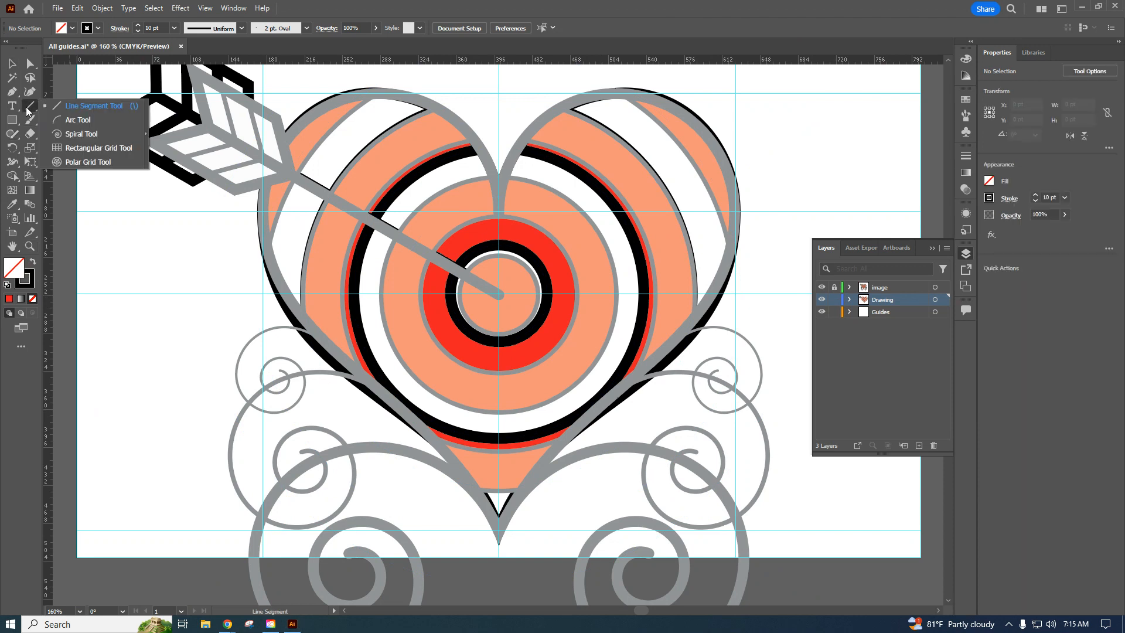
pyautogui.click(74, 133)
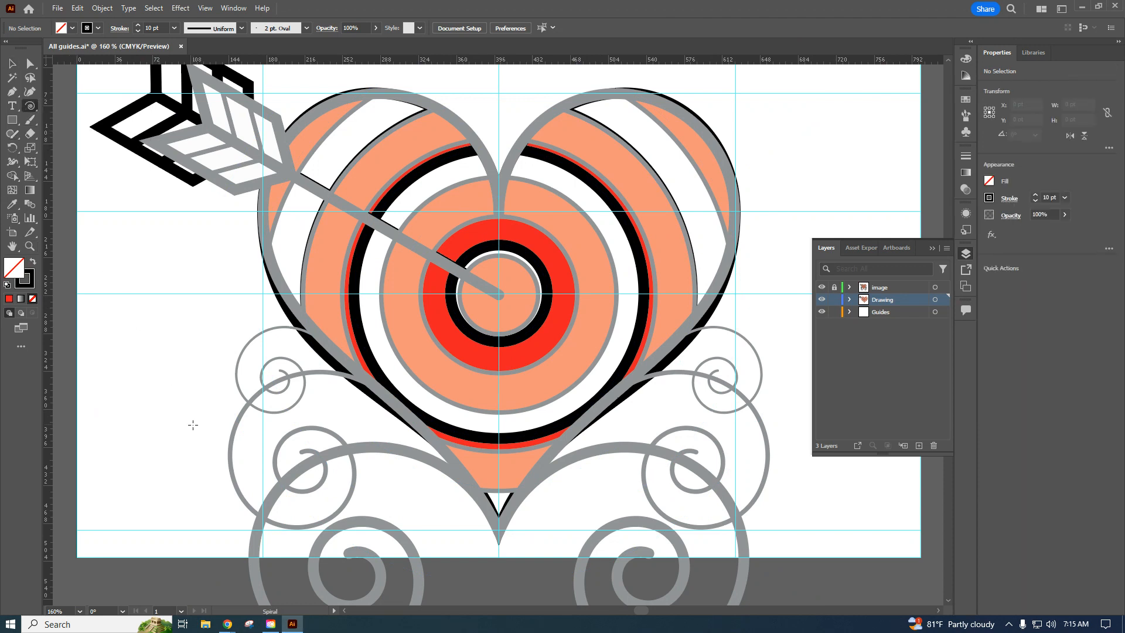
pyautogui.click(164, 400)
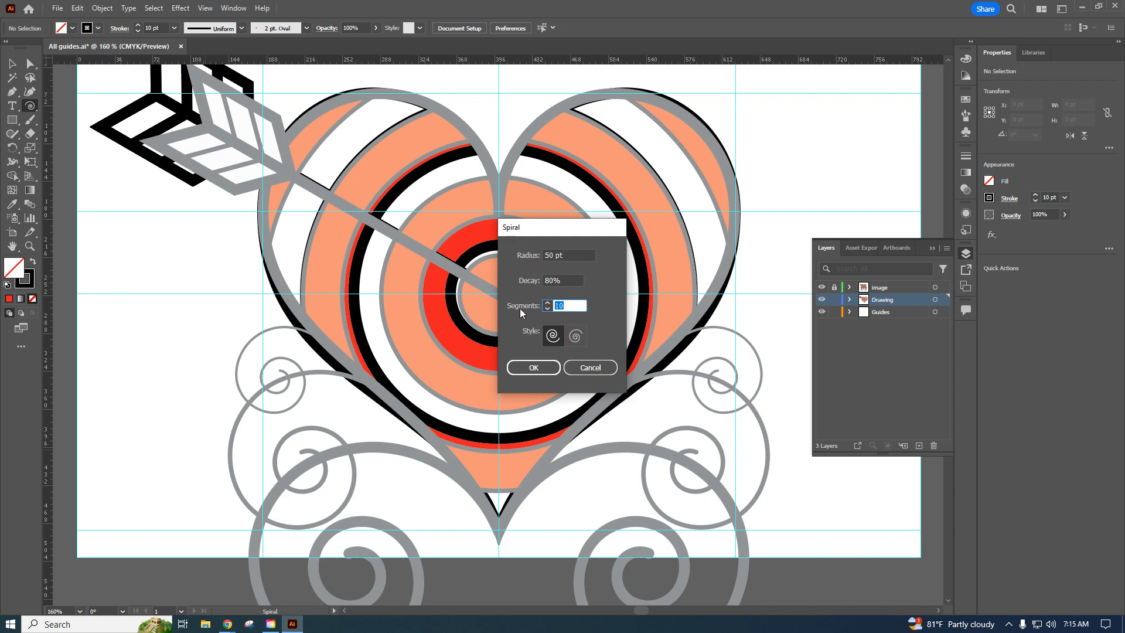
pyautogui.click(575, 336)
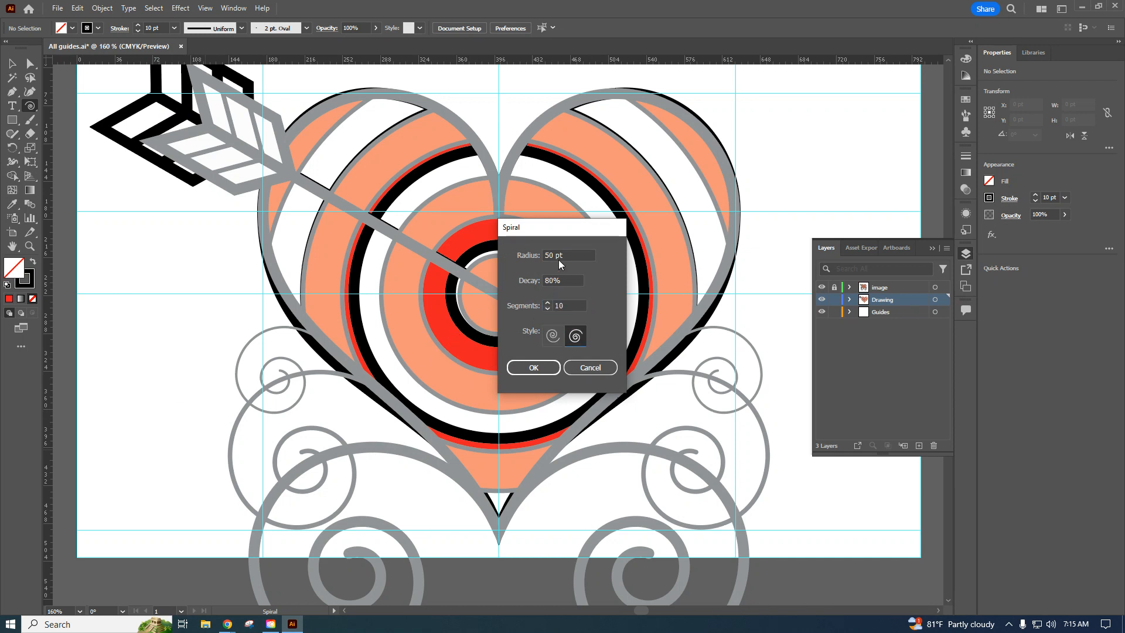
pyautogui.click(539, 369)
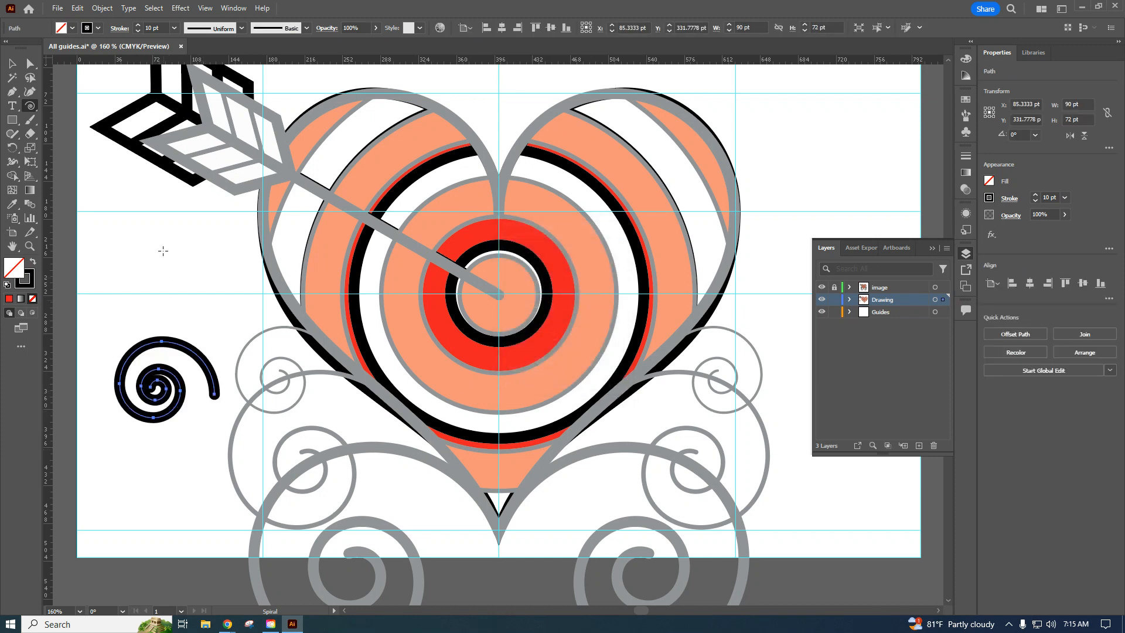
# Move the spiral onto the reference's large lower-left scroll and bring the Drawing layer above the image layer.
pyautogui.click(11, 63)
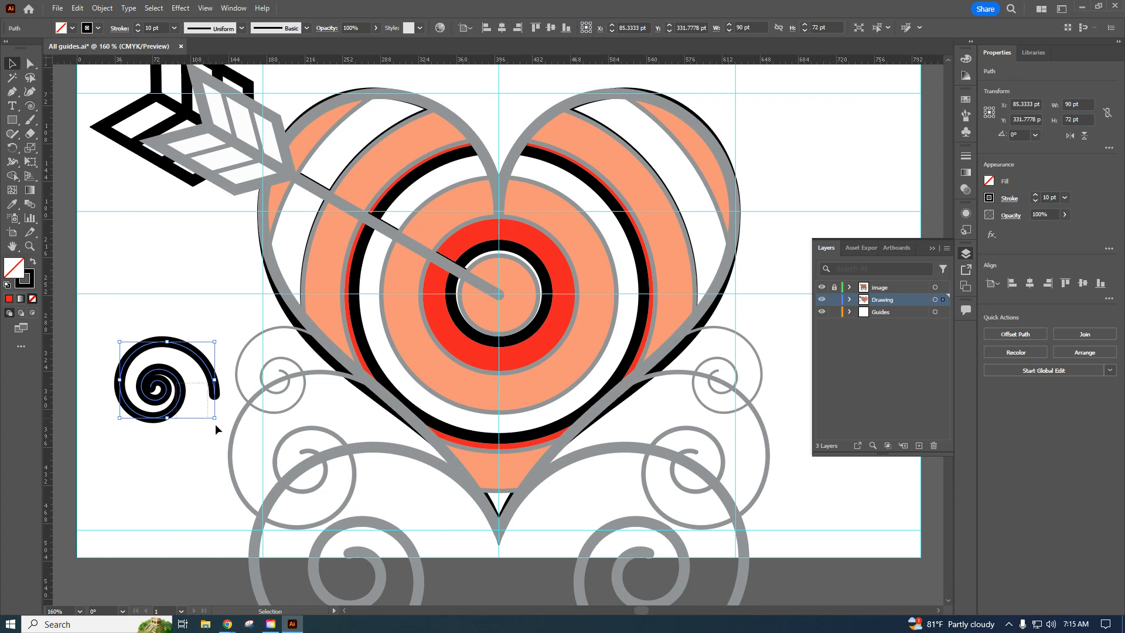
pyautogui.moveTo(176, 382); pyautogui.dragTo(378, 569)
pyautogui.scroll(-8, 442, 415)
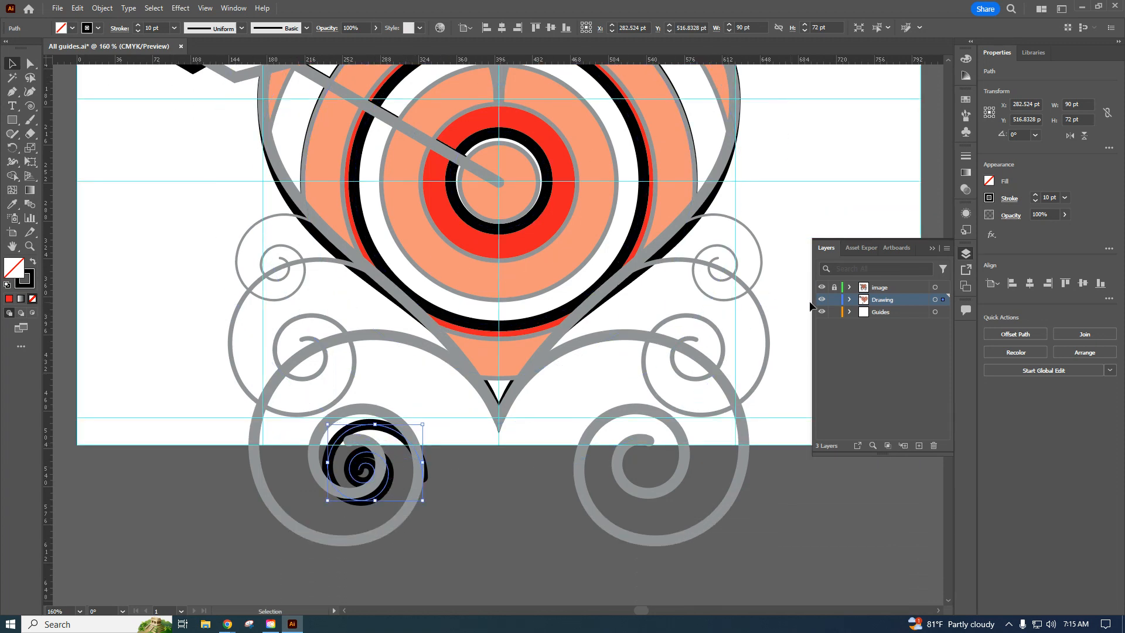
pyautogui.moveTo(890, 300); pyautogui.dragTo(889, 287)
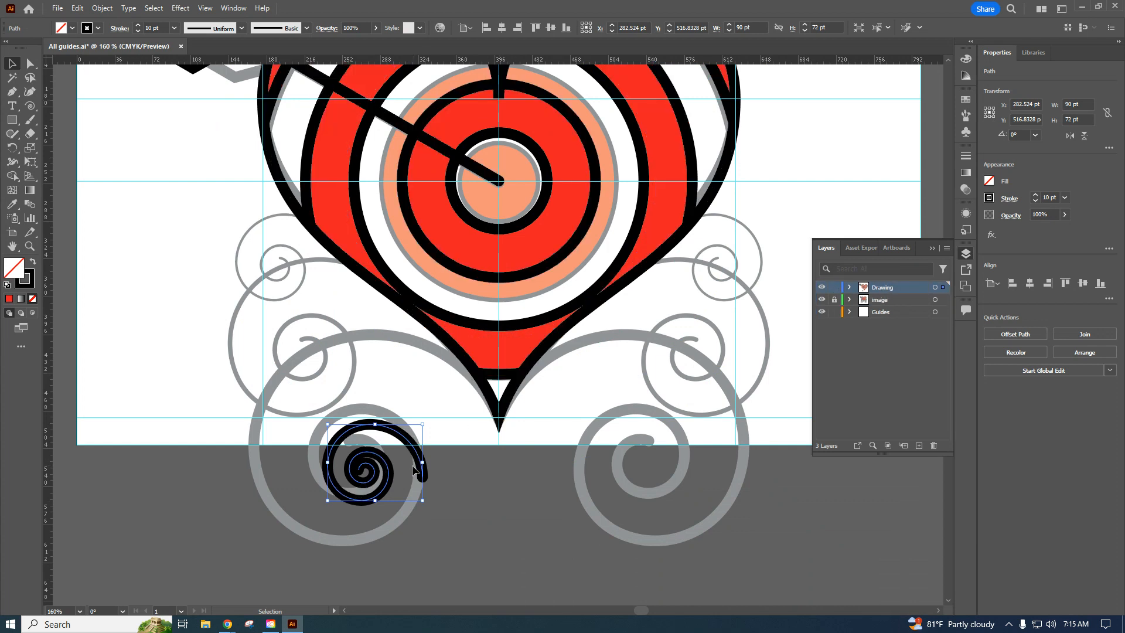
# Stretch the spiral to about 249 by 198 pt so it follows the reference's large lower-left scroll.
pyautogui.moveTo(422, 463); pyautogui.dragTo(502, 463)
pyautogui.moveTo(416, 427); pyautogui.dragTo(418, 345)
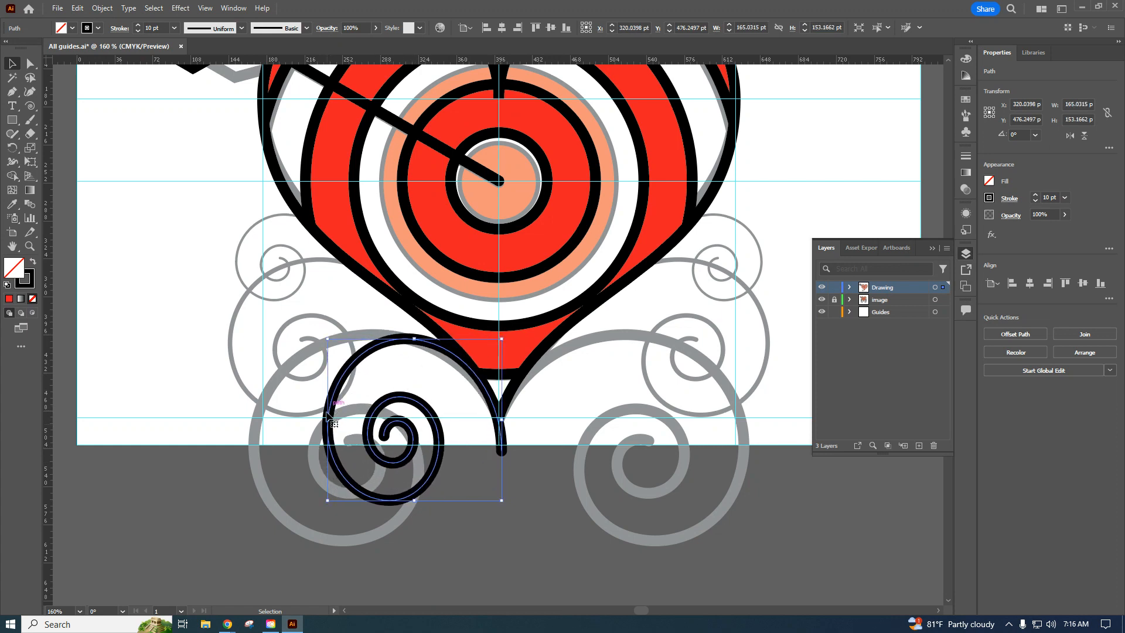
pyautogui.moveTo(329, 421); pyautogui.dragTo(259, 422)
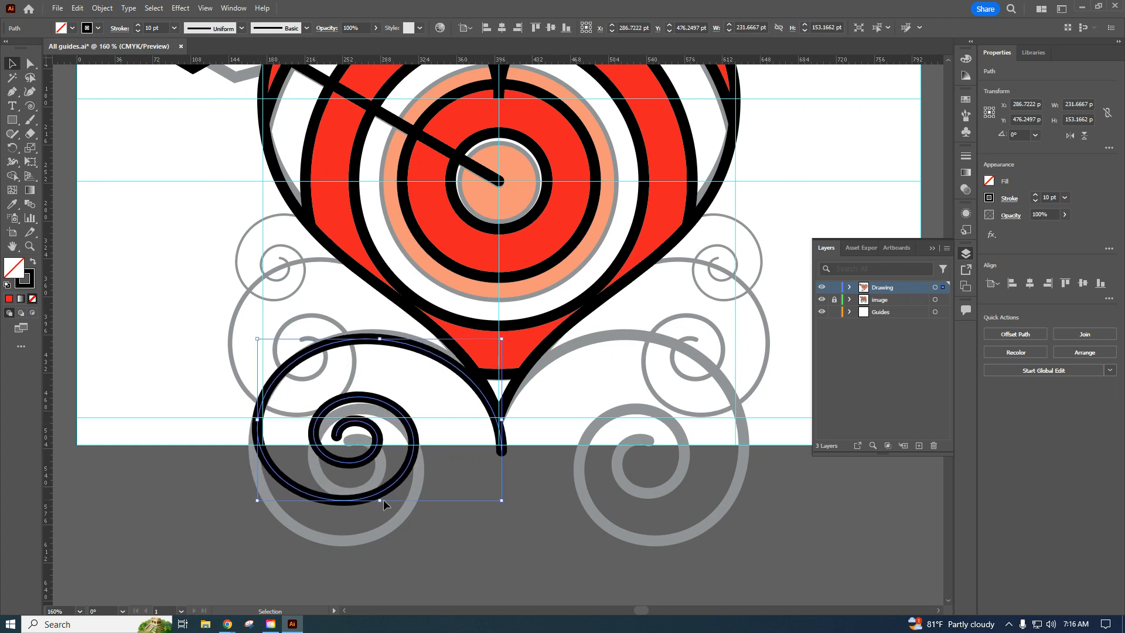
pyautogui.moveTo(379, 500); pyautogui.dragTo(382, 542)
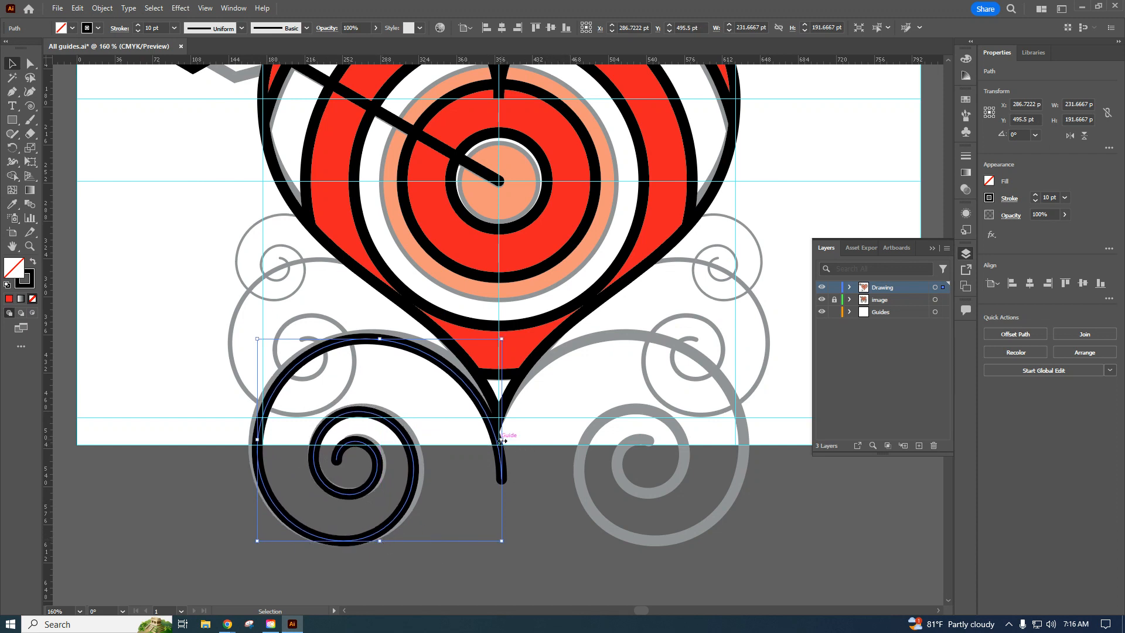
pyautogui.moveTo(503, 439); pyautogui.dragTo(516, 440)
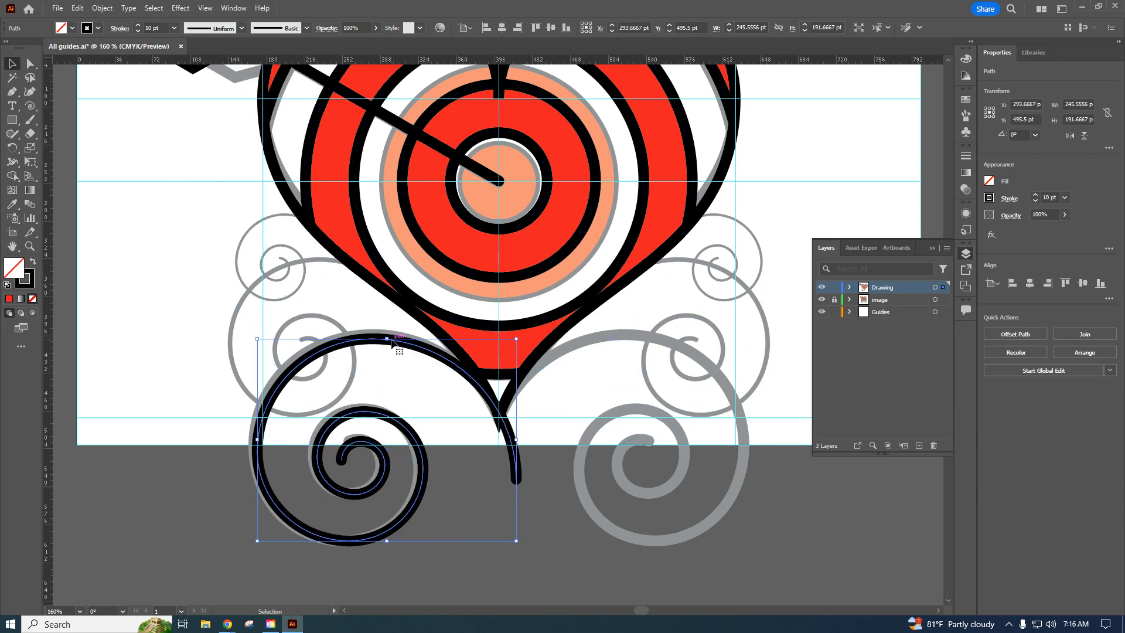
pyautogui.moveTo(388, 339); pyautogui.dragTo(386, 332)
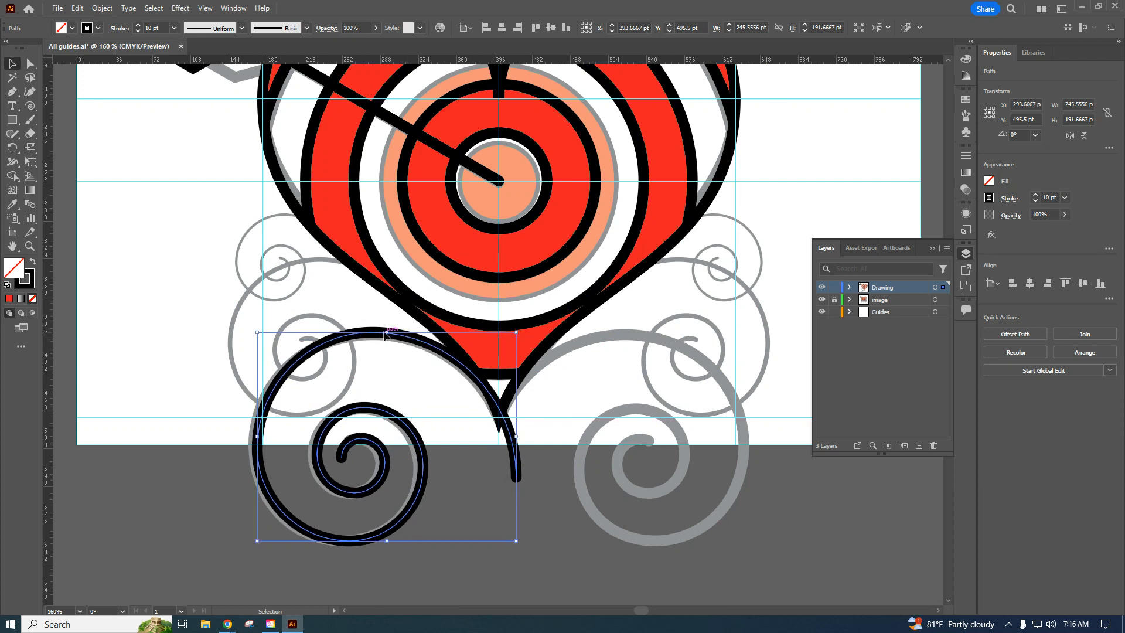
pyautogui.moveTo(256, 437); pyautogui.dragTo(253, 437)
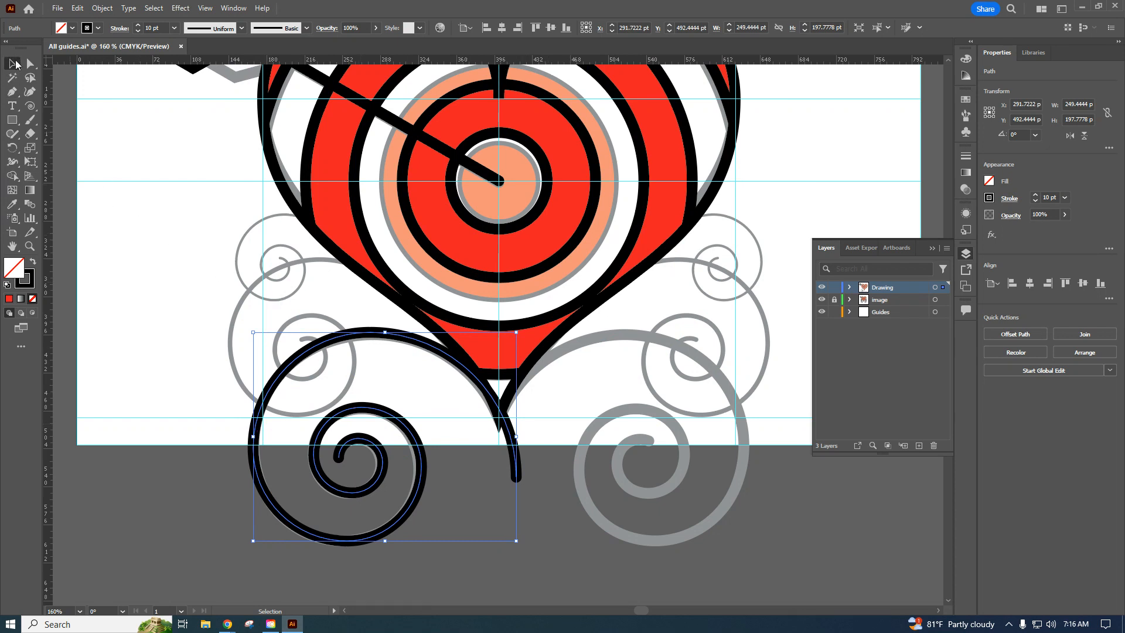
# Create a second spiral with 50 pt radius, 80% decay and 10 segments, and set its stroke to 5 pt.
pyautogui.click(36, 105)
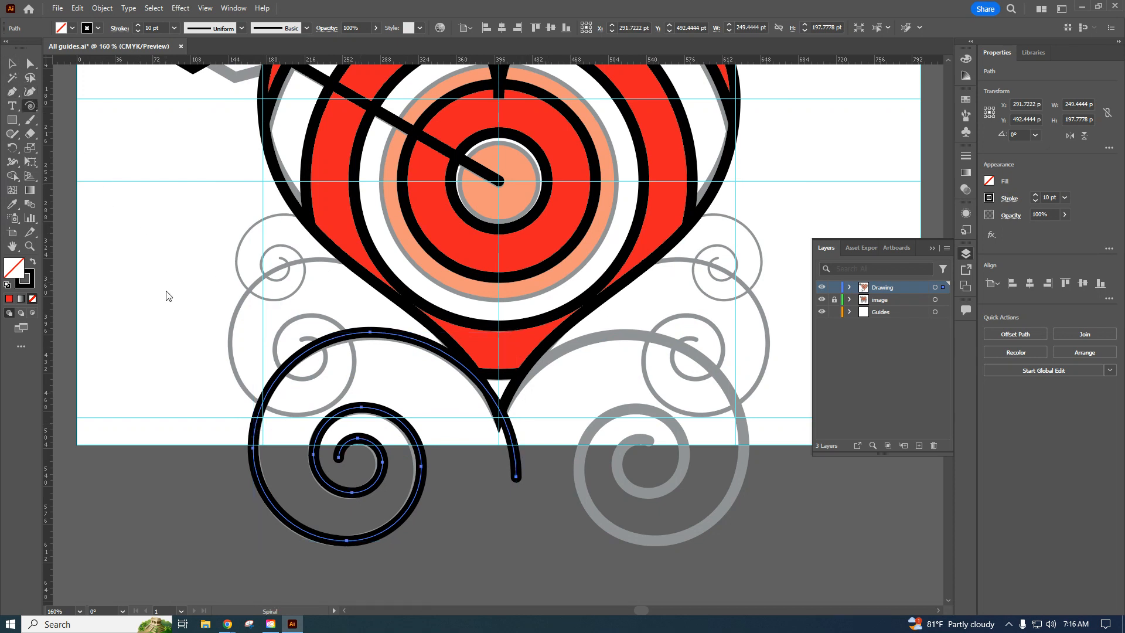
pyautogui.click(249, 259)
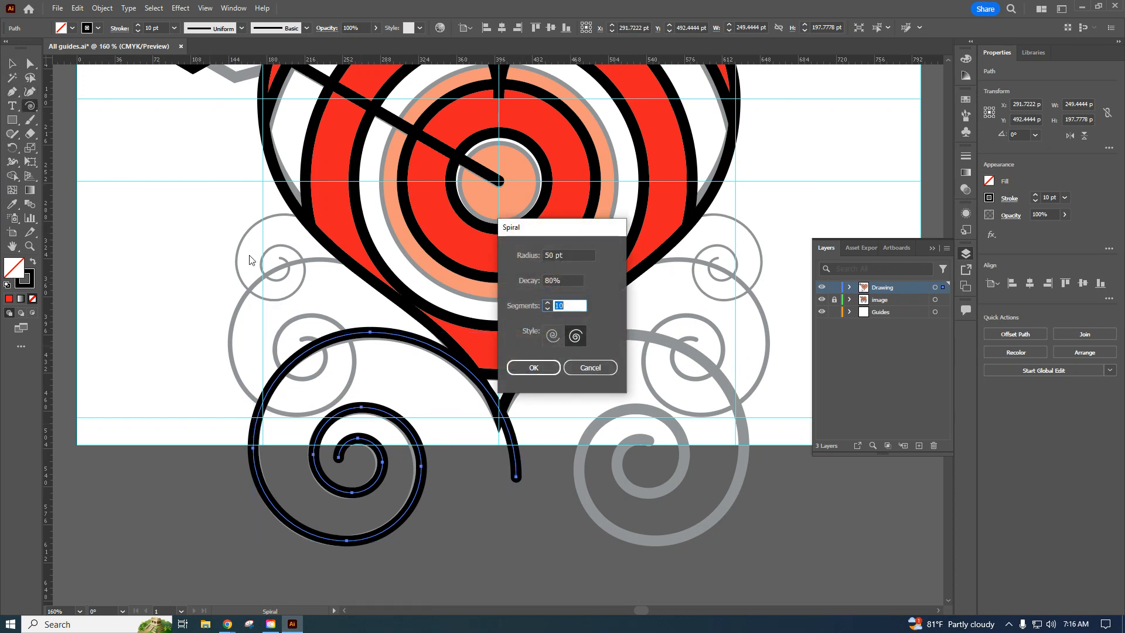
pyautogui.click(539, 368)
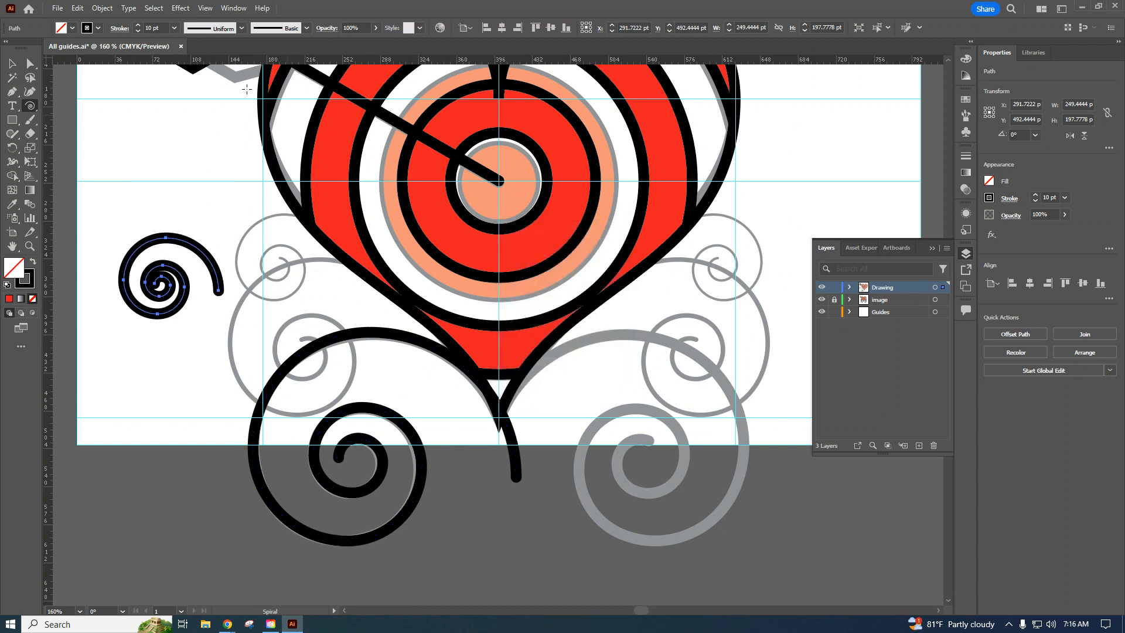
pyautogui.click(174, 29)
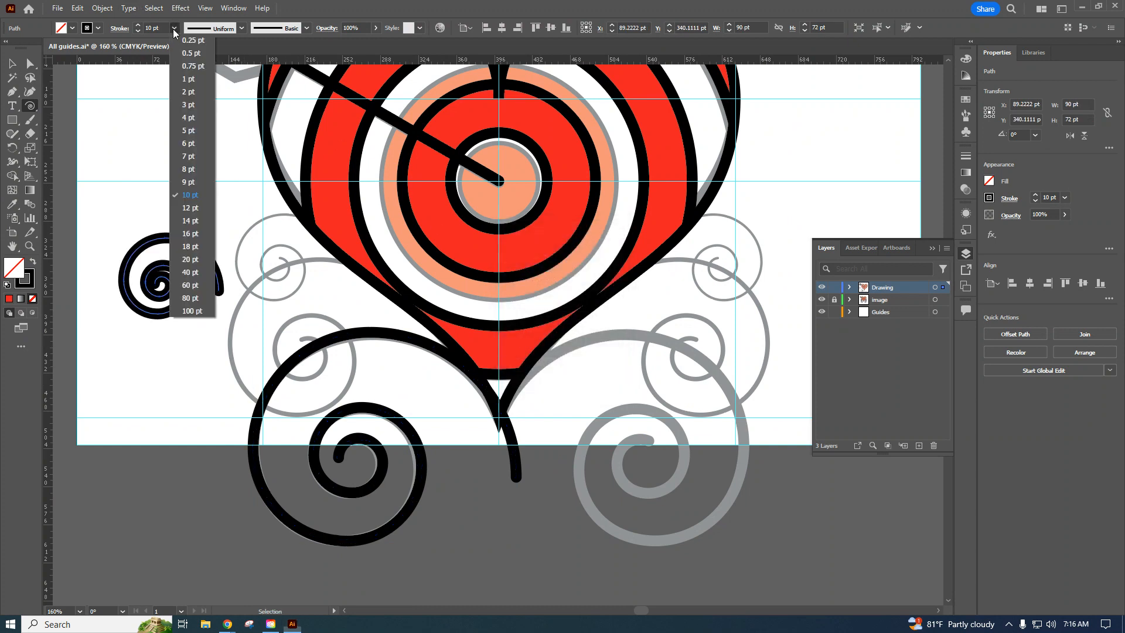
pyautogui.click(190, 131)
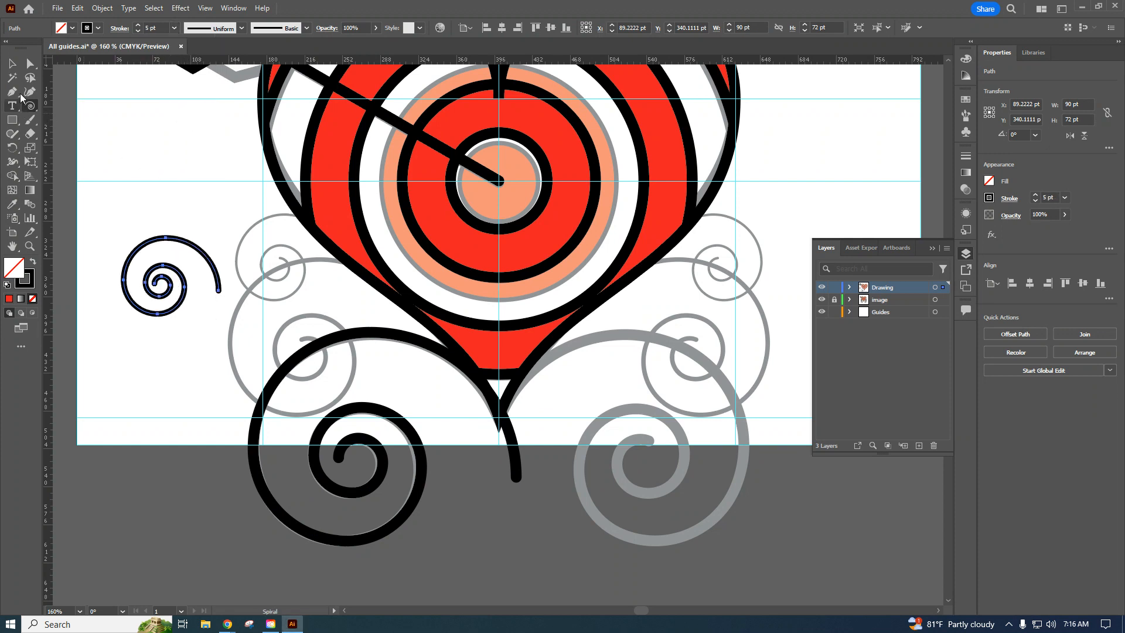
# Move the 5 pt spiral onto the reference's middle left scroll and stretch it to about 191 by 150 pt.
pyautogui.click(12, 64)
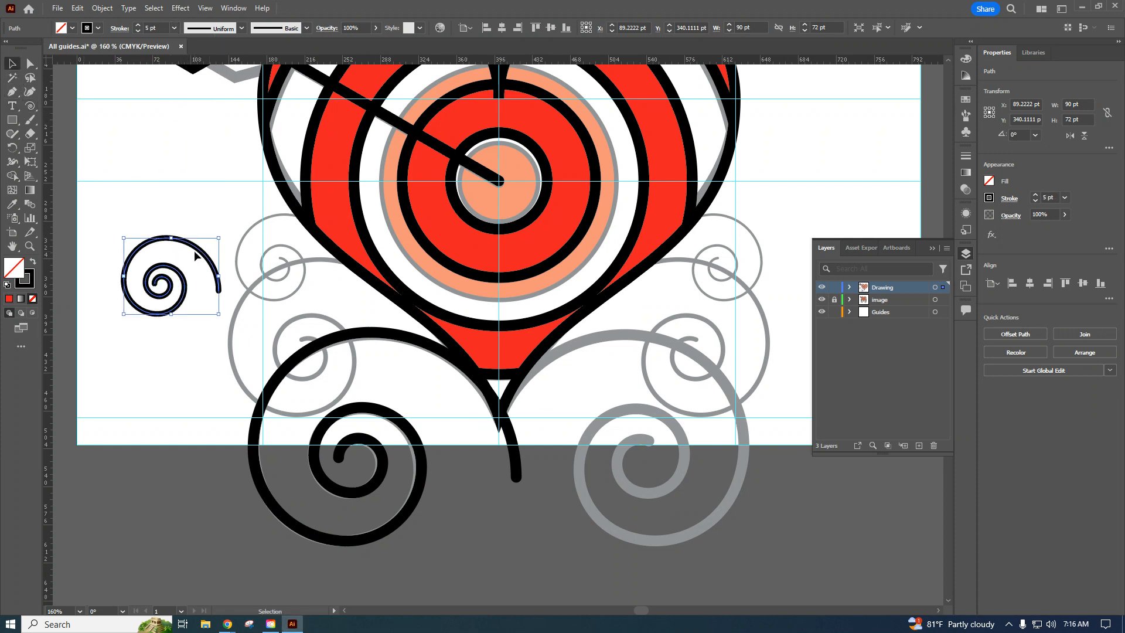
pyautogui.moveTo(212, 259); pyautogui.dragTo(323, 259)
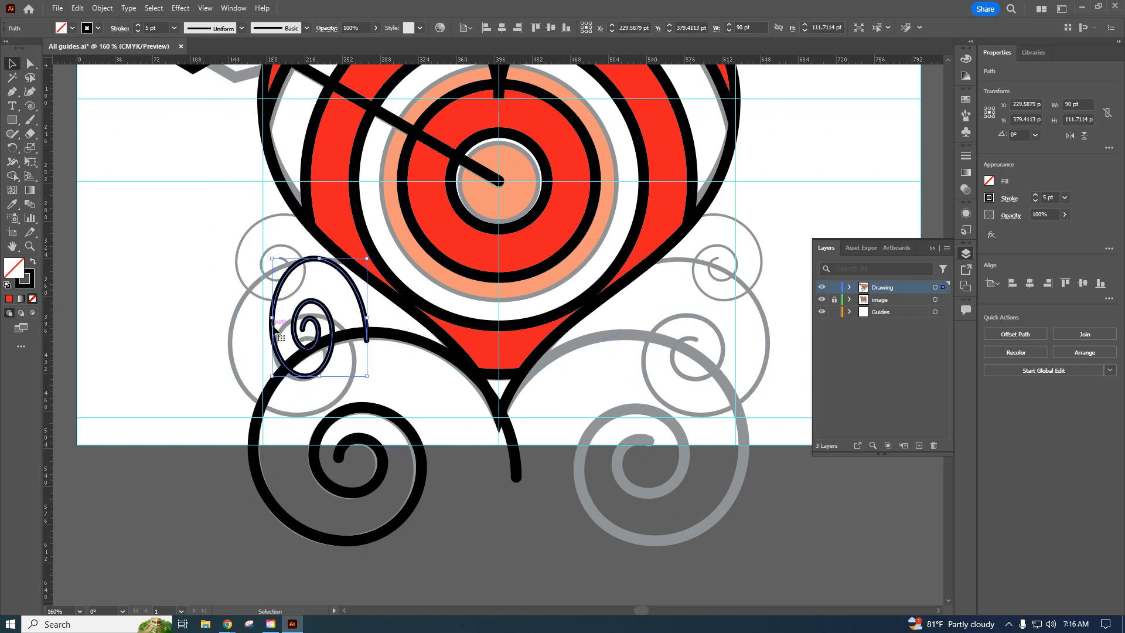
pyautogui.moveTo(272, 317); pyautogui.dragTo(225, 325)
pyautogui.moveTo(297, 376); pyautogui.dragTo(298, 413)
pyautogui.moveTo(363, 338); pyautogui.dragTo(431, 332)
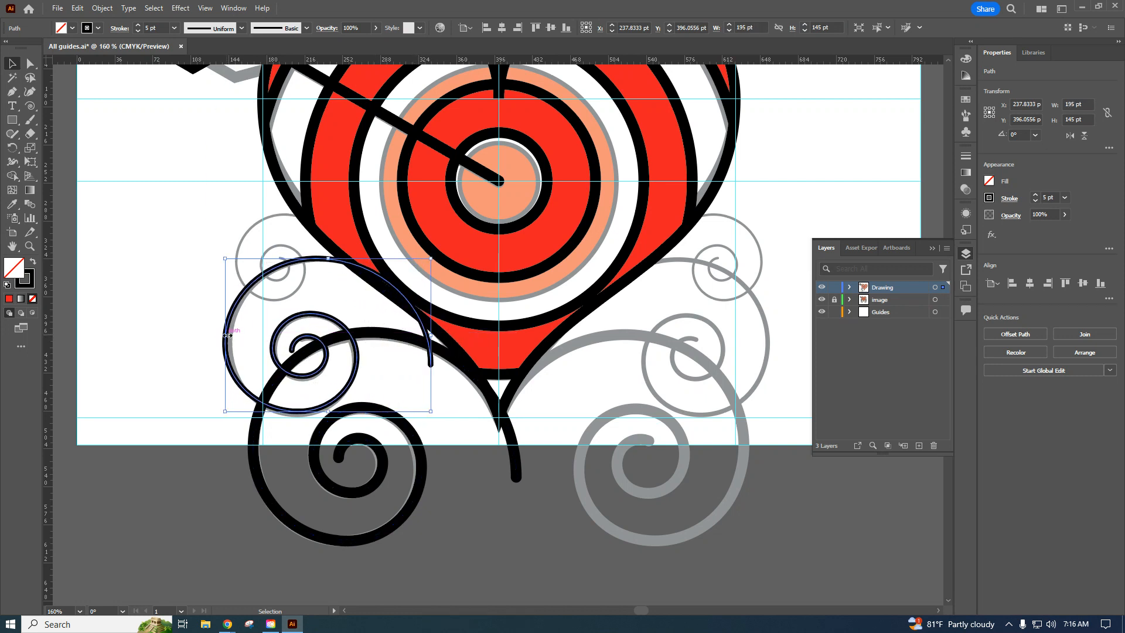
pyautogui.moveTo(226, 335); pyautogui.dragTo(230, 335)
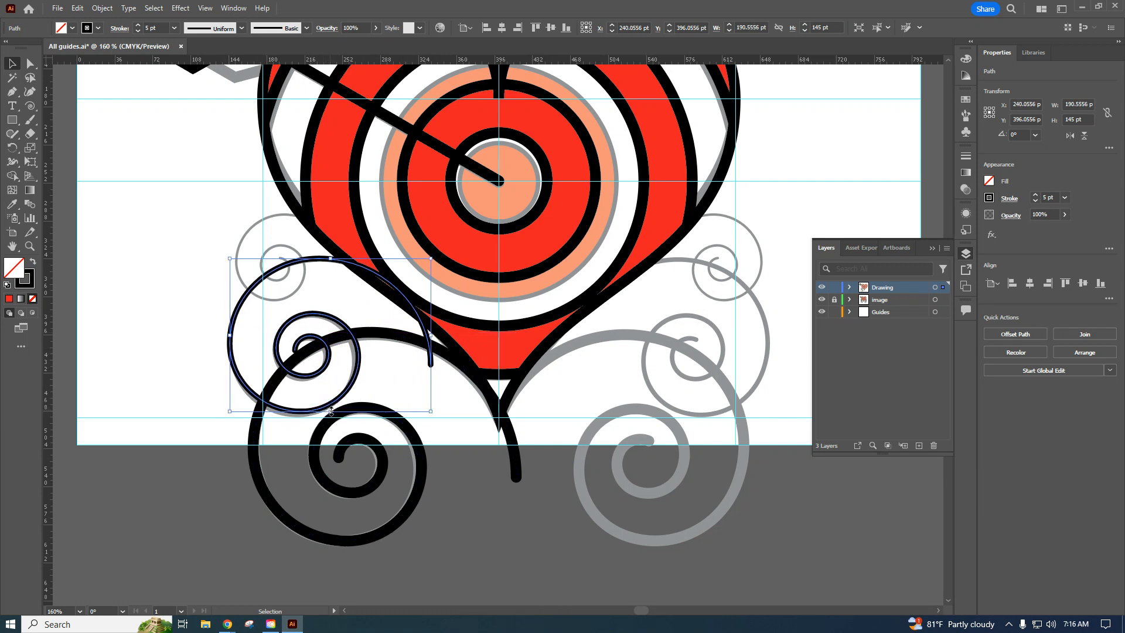
pyautogui.moveTo(331, 411); pyautogui.dragTo(330, 418)
pyautogui.click(147, 223)
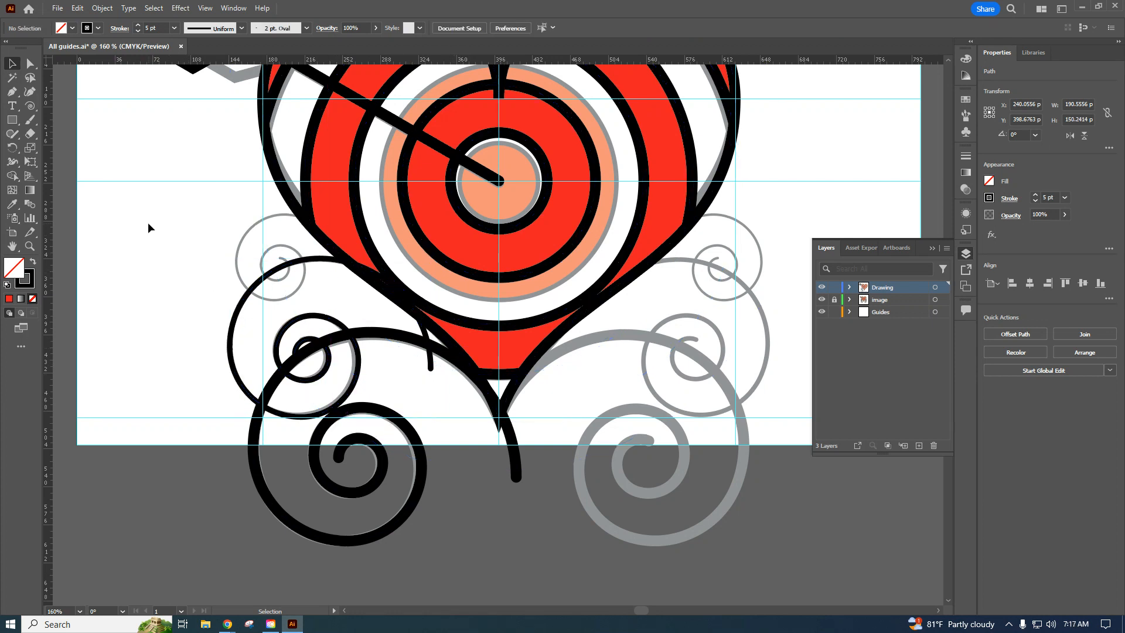
# Create a third spiral beside the heart with 50 pt radius, 80% decay and 10 segments, and set its stroke to 2 pt.
pyautogui.click(30, 106)
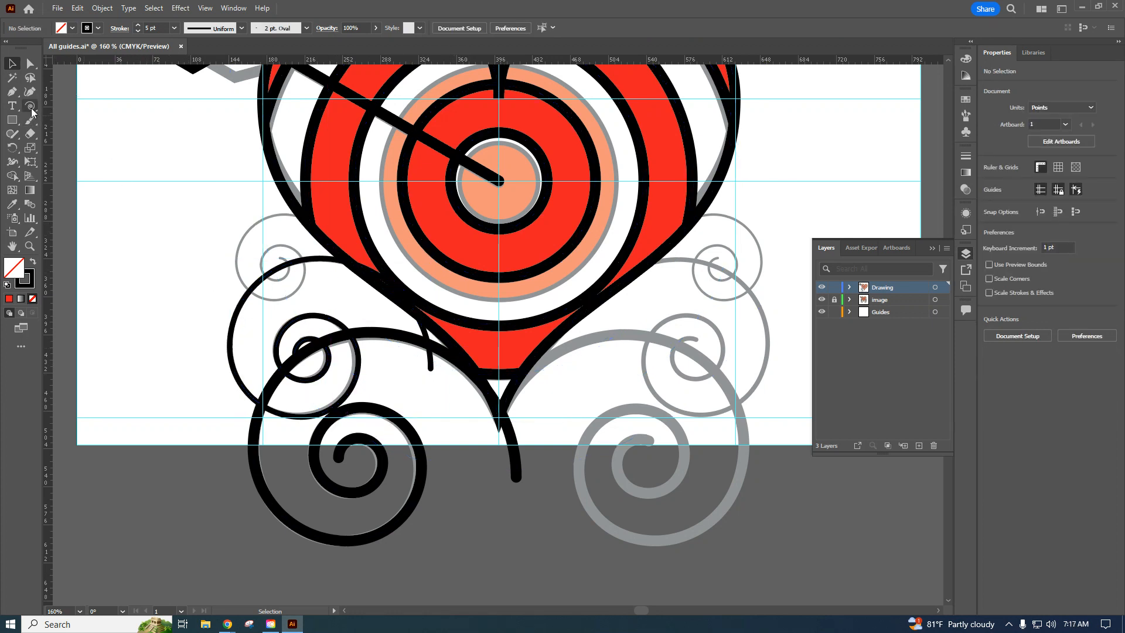
pyautogui.click(178, 292)
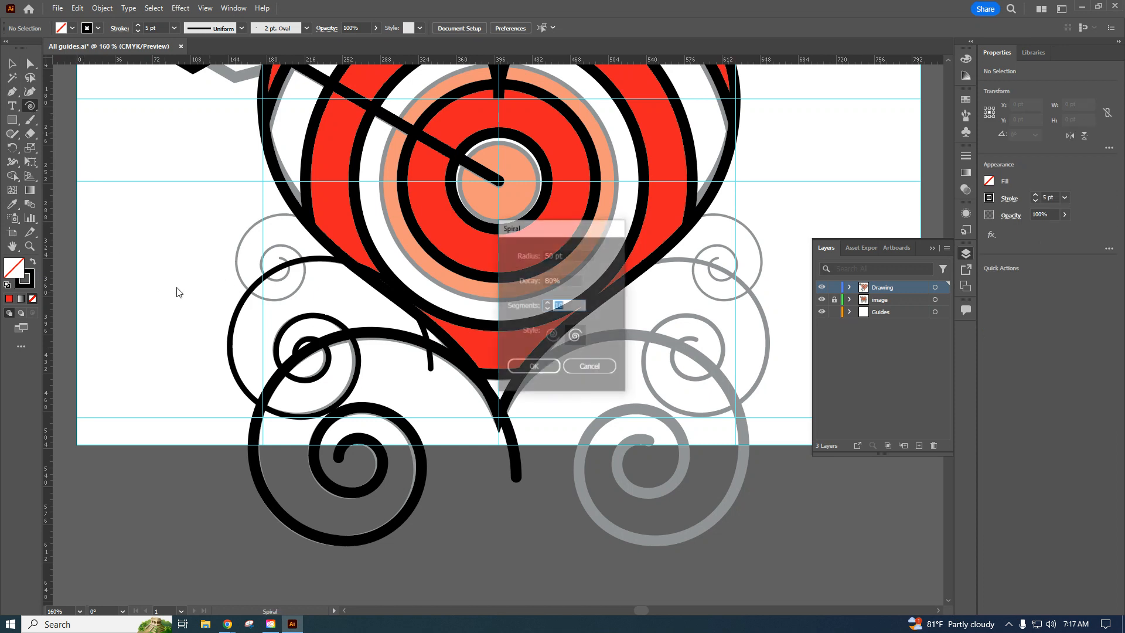
pyautogui.click(533, 367)
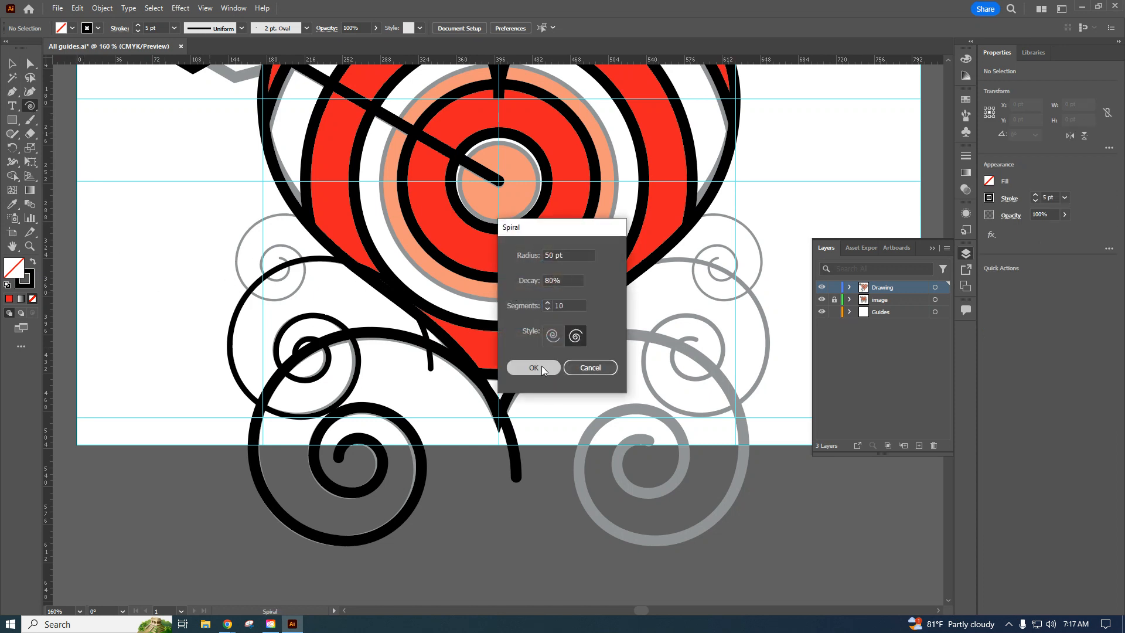
pyautogui.click(174, 28)
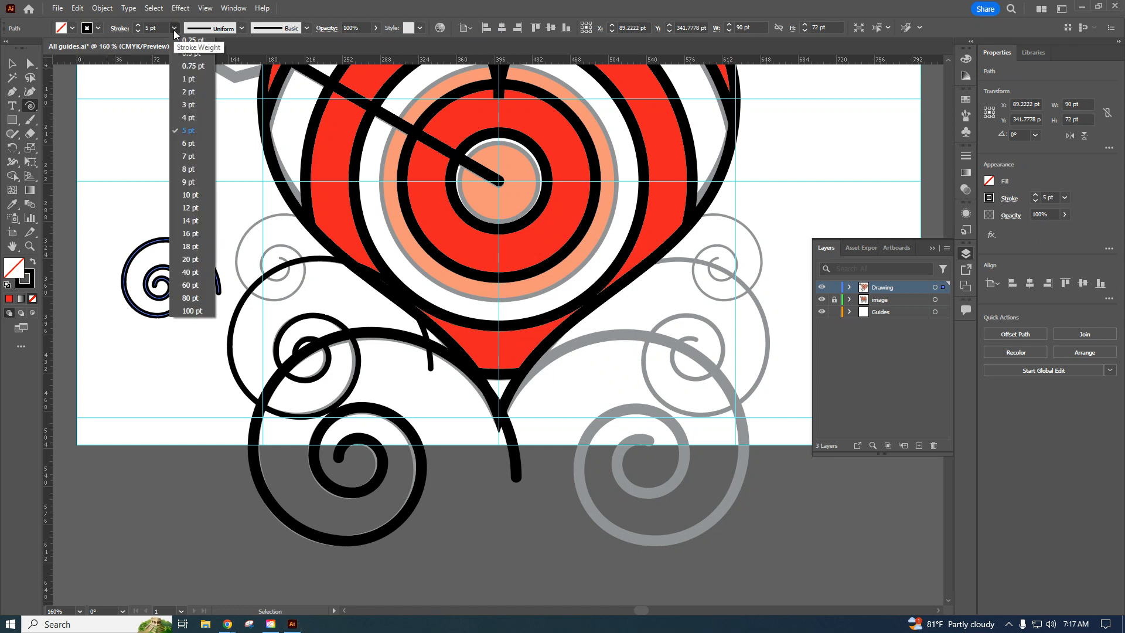
pyautogui.click(196, 93)
# Move the 2 pt spiral onto the reference's small upper-left scroll and stretch it to about 100 by 83 pt.
pyautogui.click(14, 65)
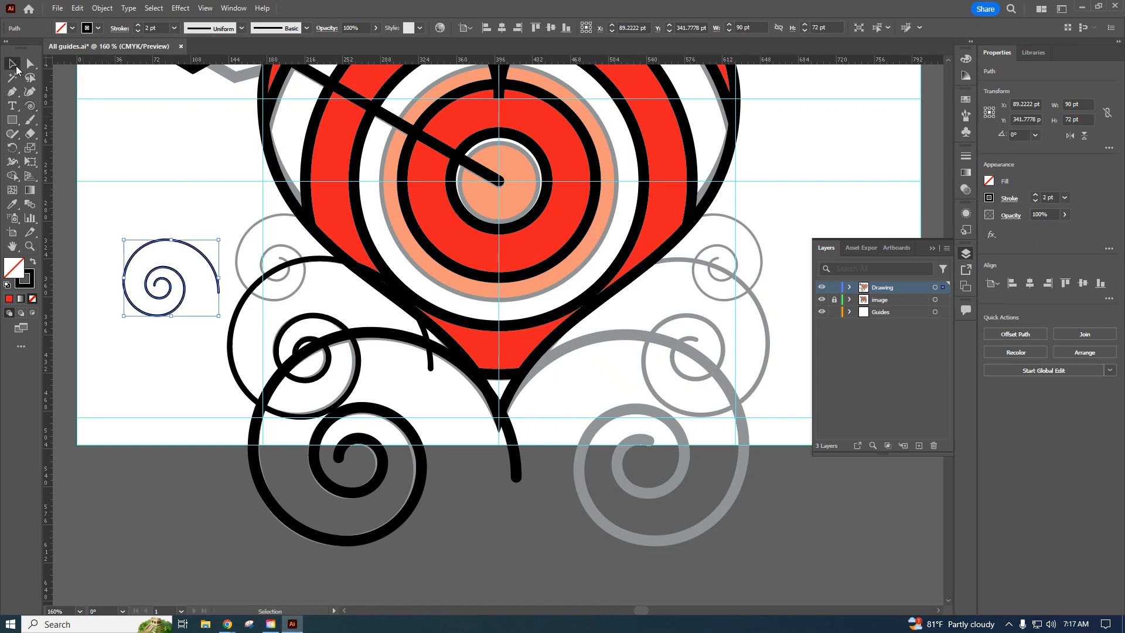
pyautogui.moveTo(175, 273); pyautogui.dragTo(237, 258)
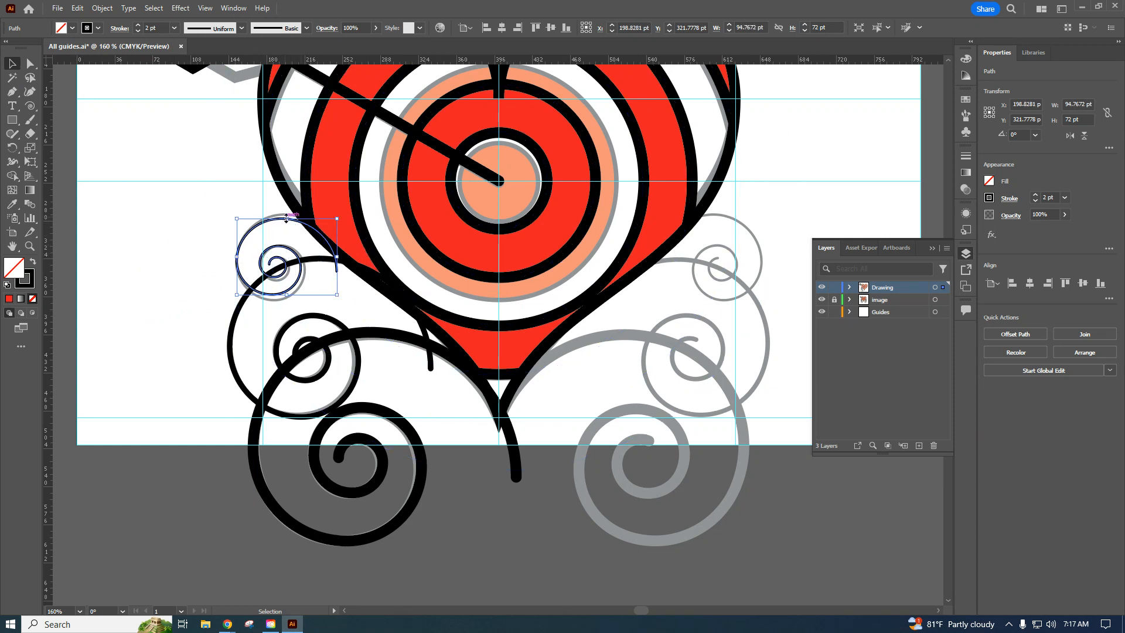
pyautogui.moveTo(287, 218); pyautogui.dragTo(287, 213)
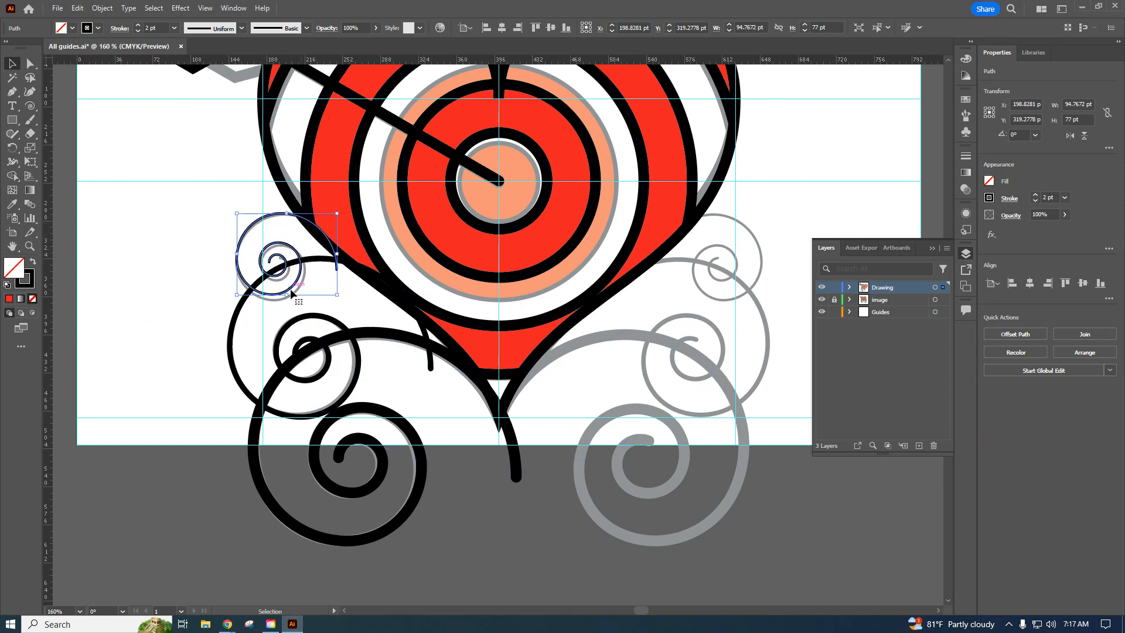
pyautogui.moveTo(286, 295); pyautogui.dragTo(287, 301)
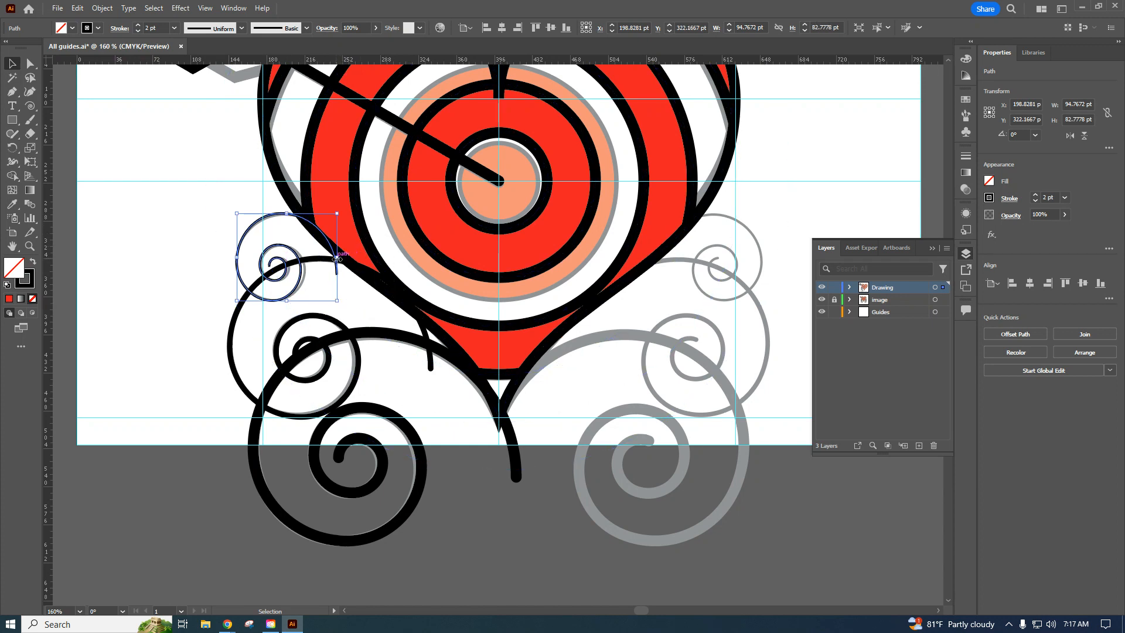
pyautogui.moveTo(337, 258); pyautogui.dragTo(343, 258)
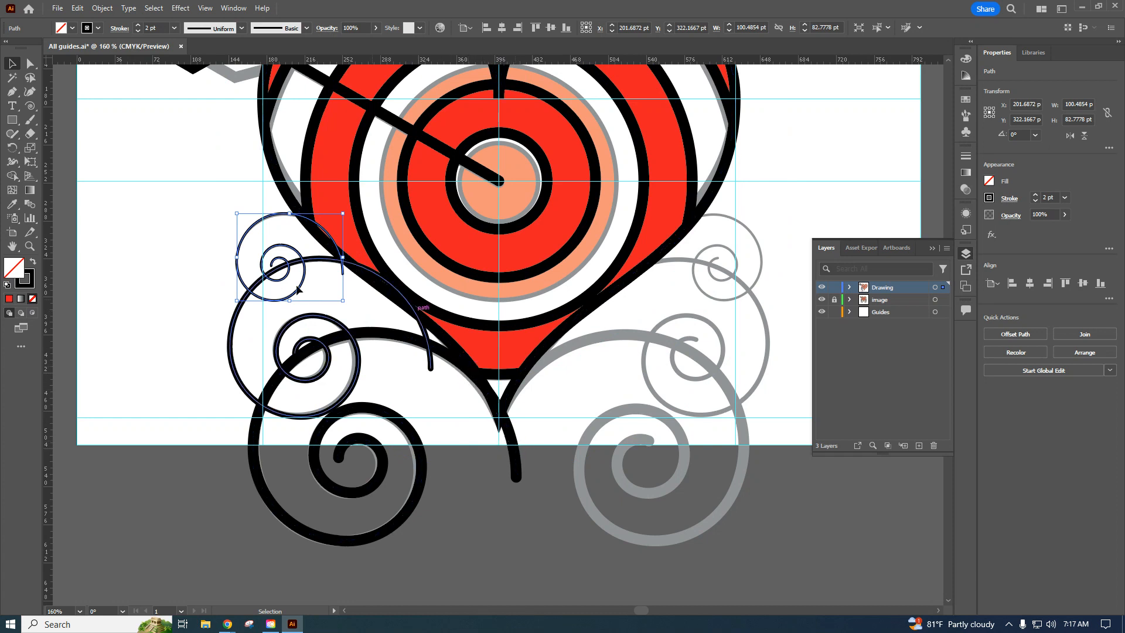
pyautogui.click(155, 301)
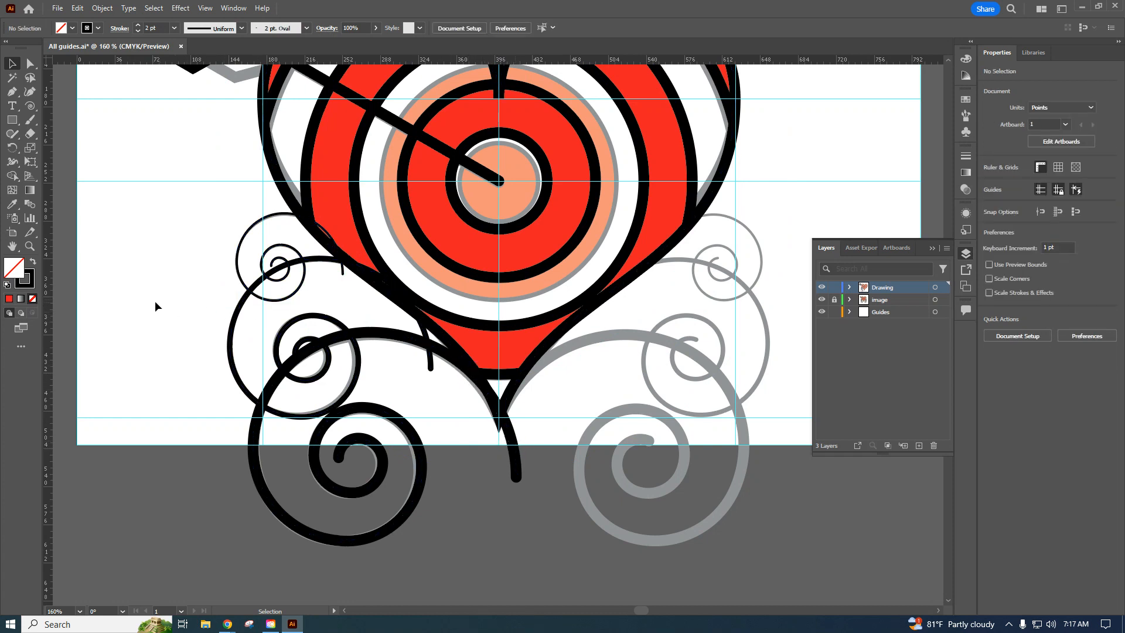
# Cut the large lower-left spiral with the Scissors where it meets the heart outline near the tip, and delete the leftover tail.
pyautogui.click(338, 462)
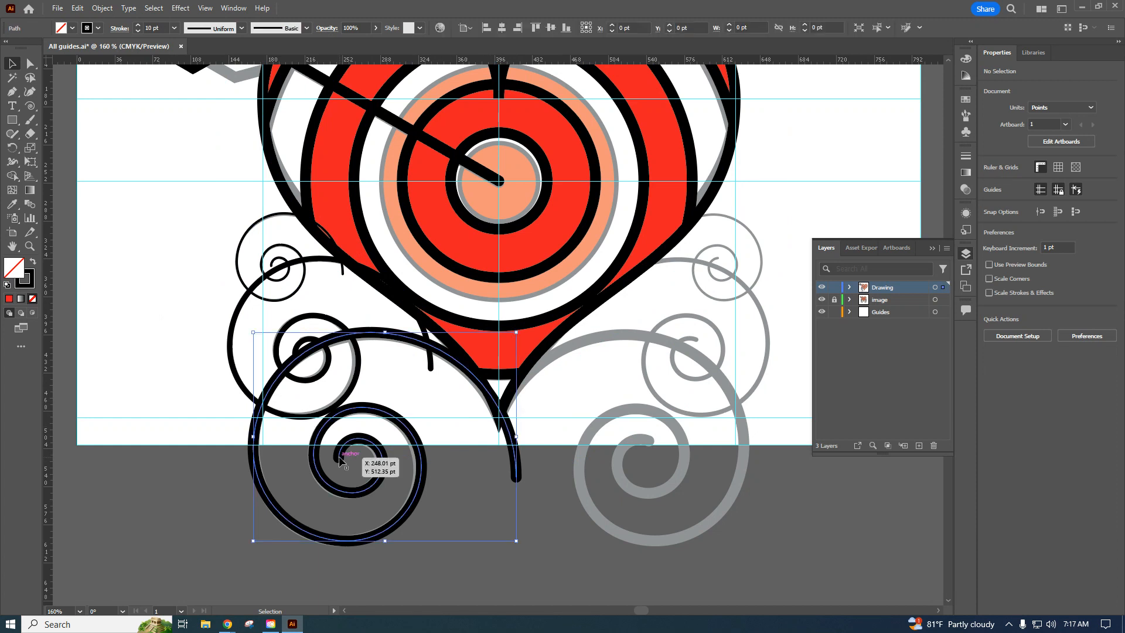
pyautogui.moveTo(30, 134); pyautogui.dragTo(59, 146)
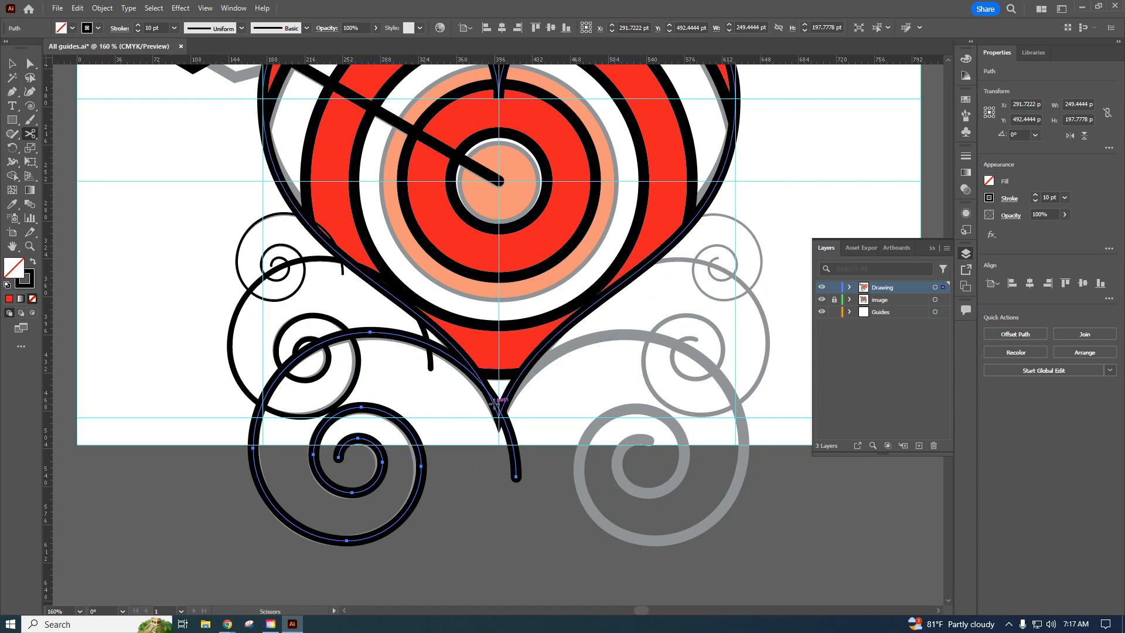
pyautogui.scroll(3, 494, 403)
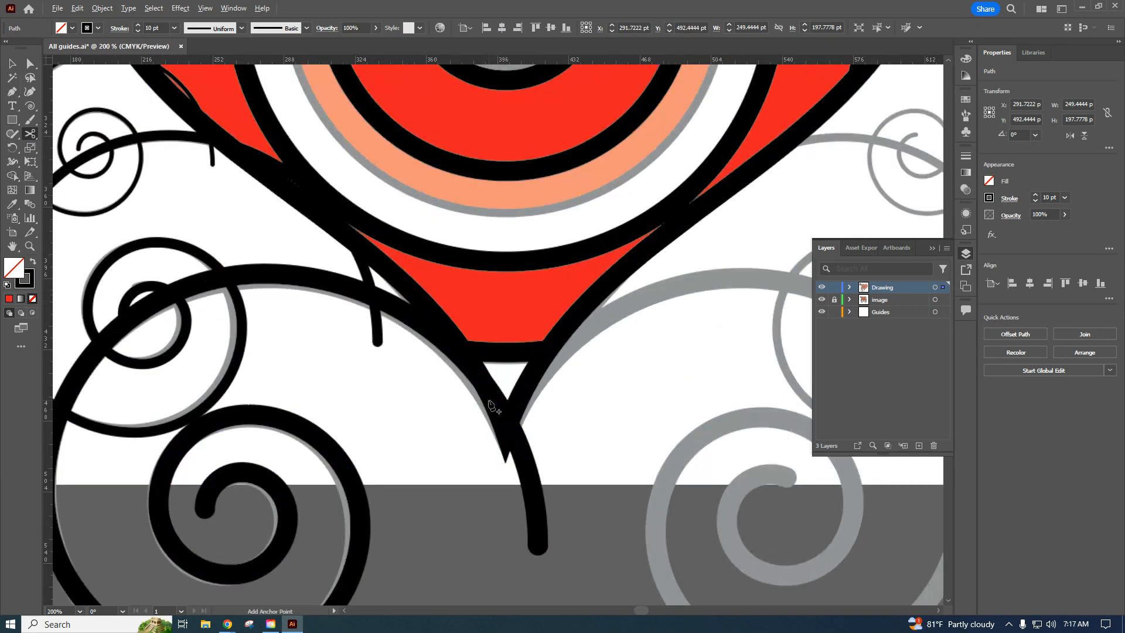
pyautogui.press('c')
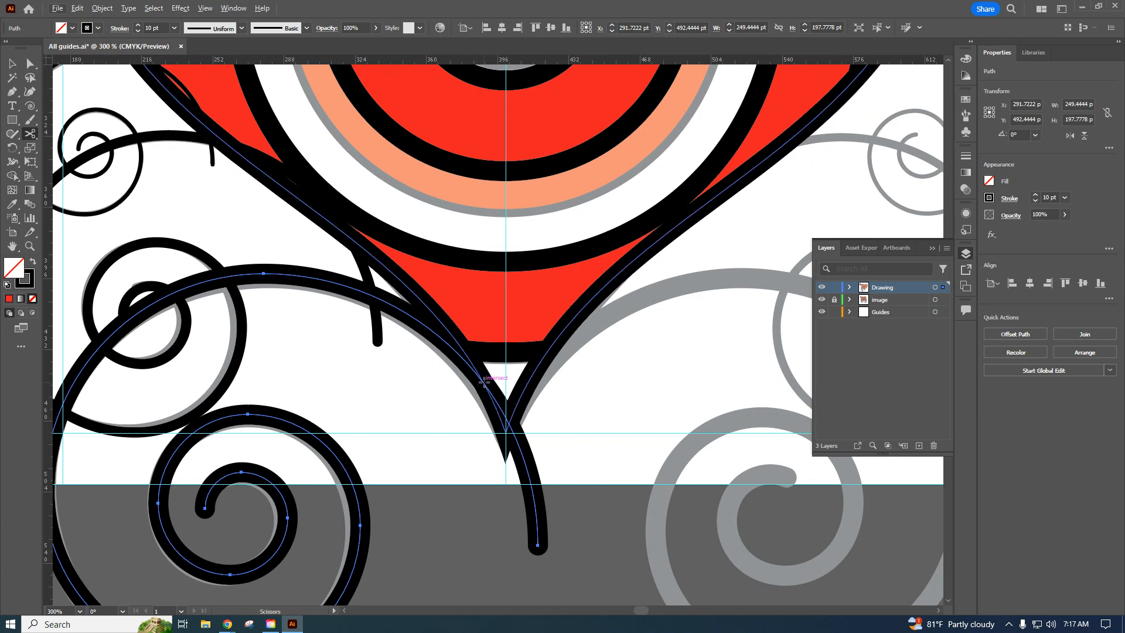
pyautogui.click(483, 381)
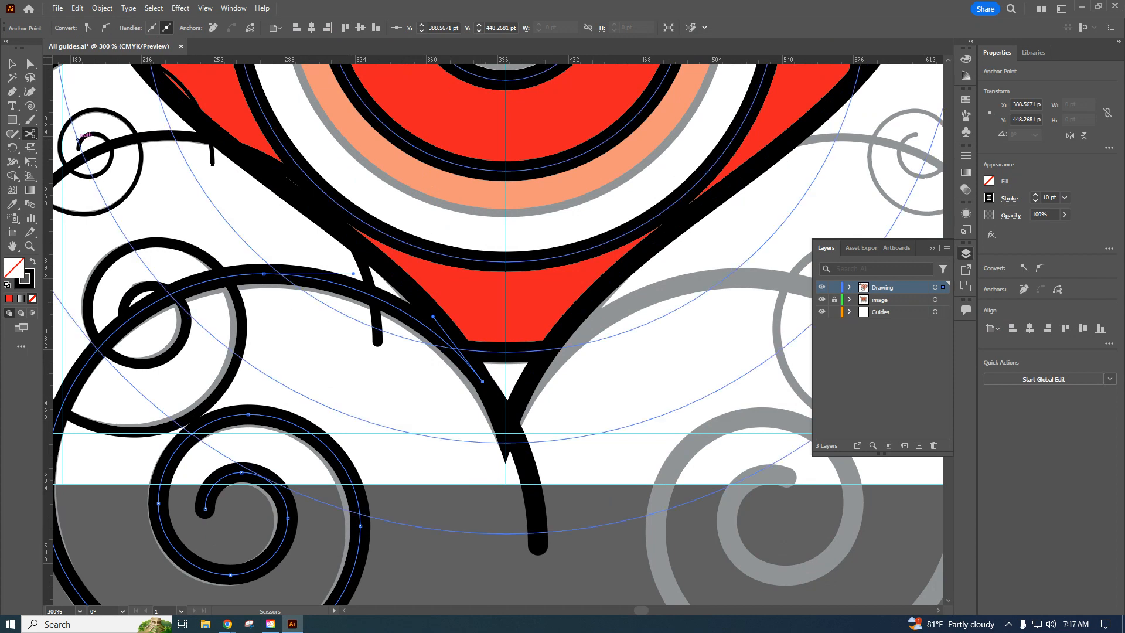
pyautogui.click(12, 62)
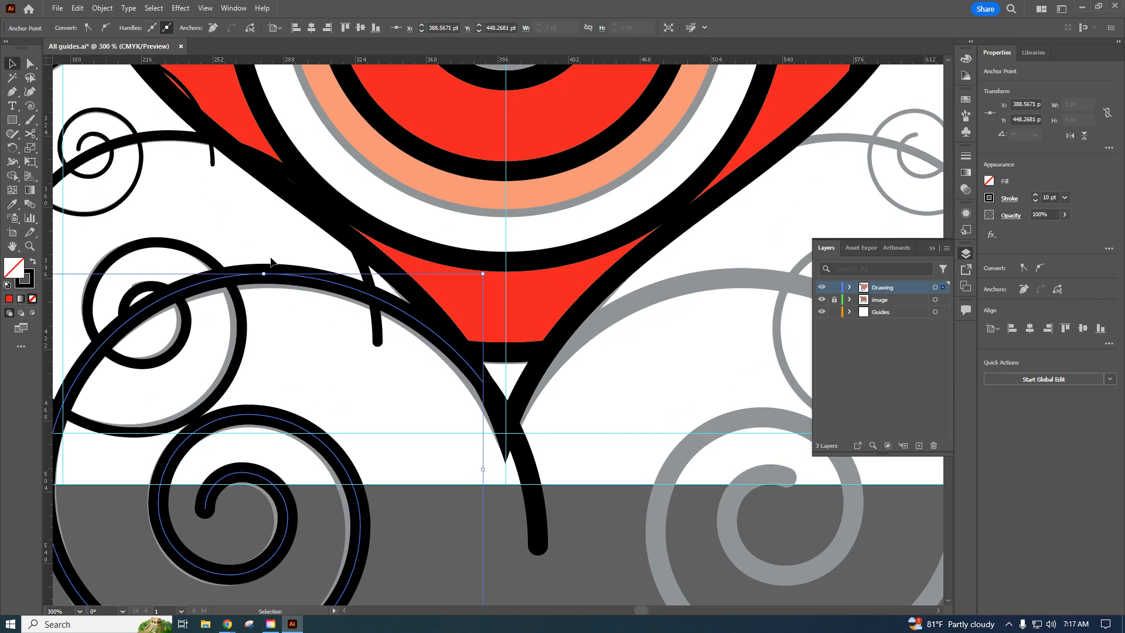
pyautogui.click(541, 530)
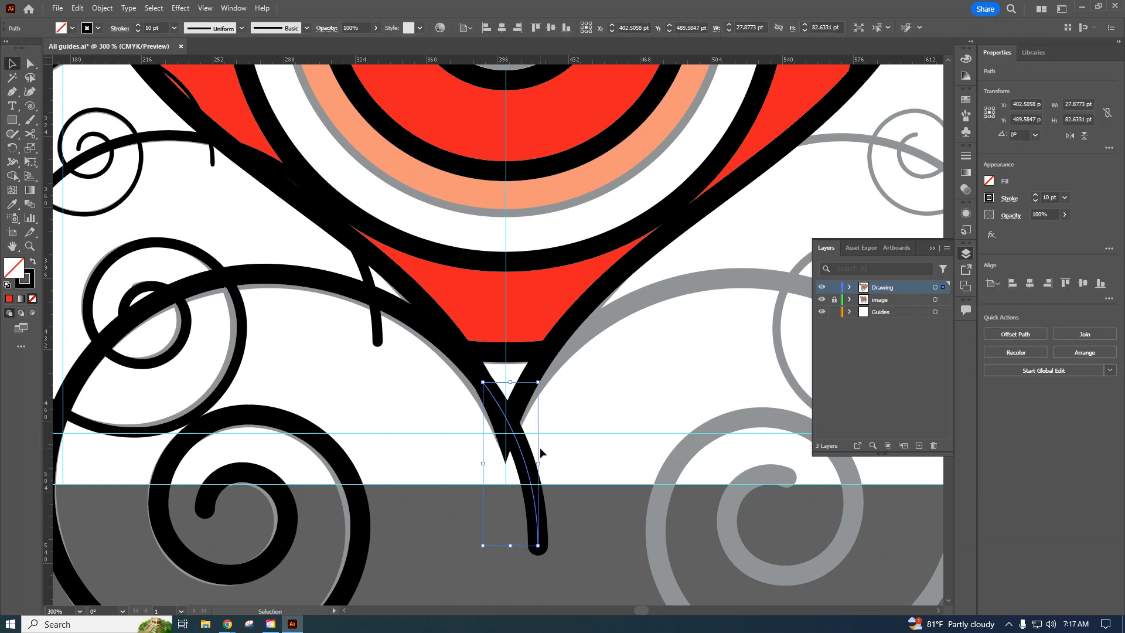
pyautogui.press('Delete')
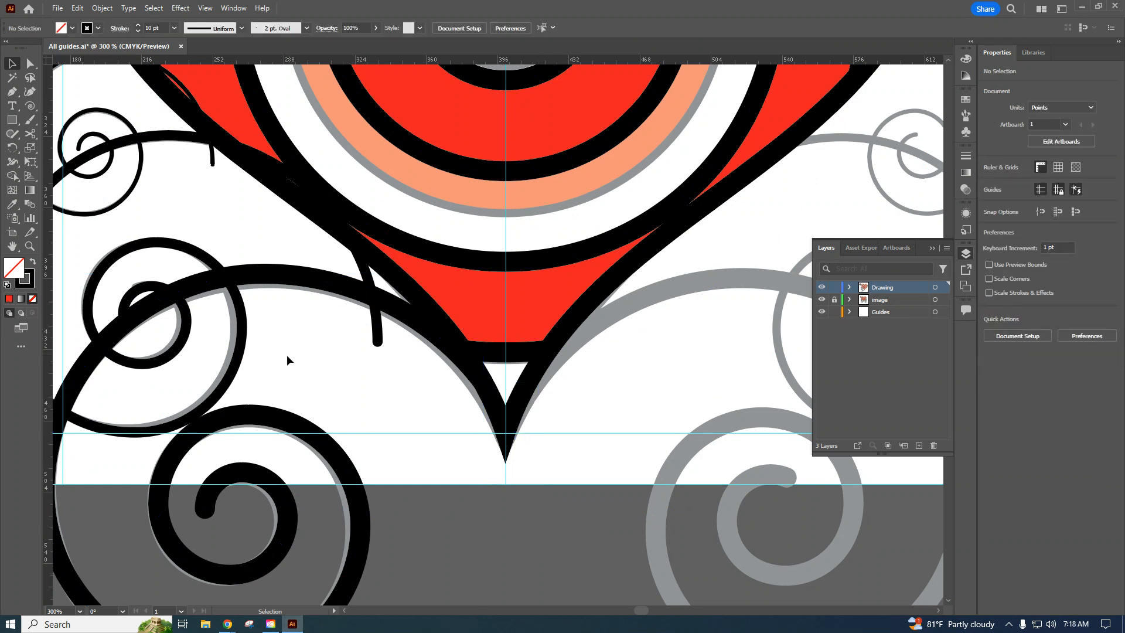
# Cut the middle left spiral where it crosses the heart outline and delete the part that runs over the heart.
pyautogui.click(240, 361)
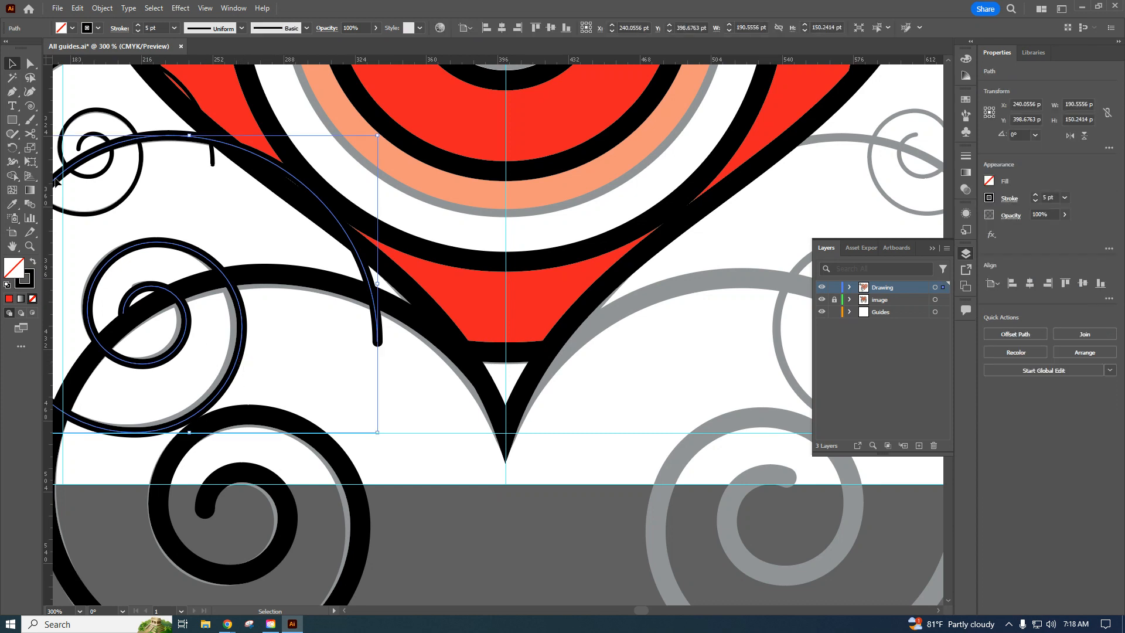
pyautogui.click(32, 134)
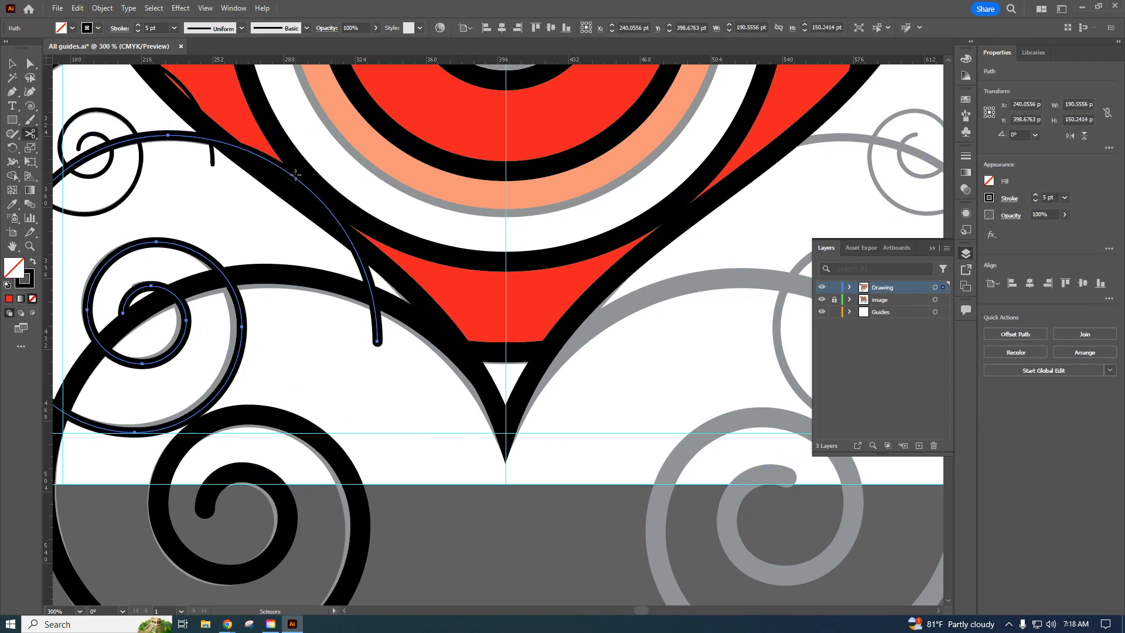
pyautogui.click(227, 142)
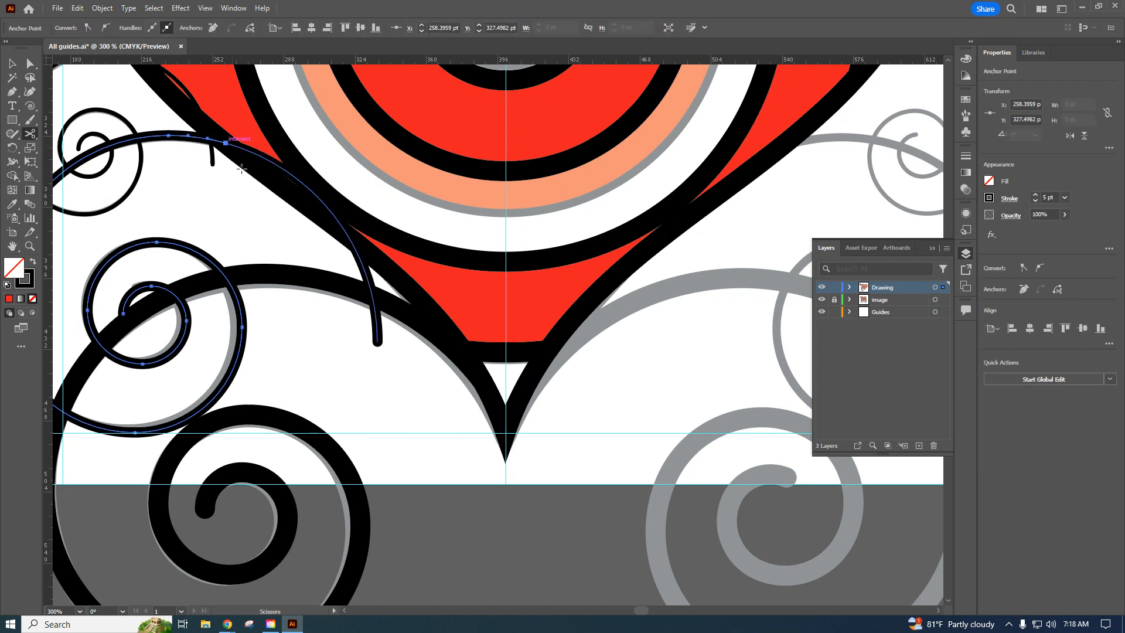
pyautogui.click(16, 63)
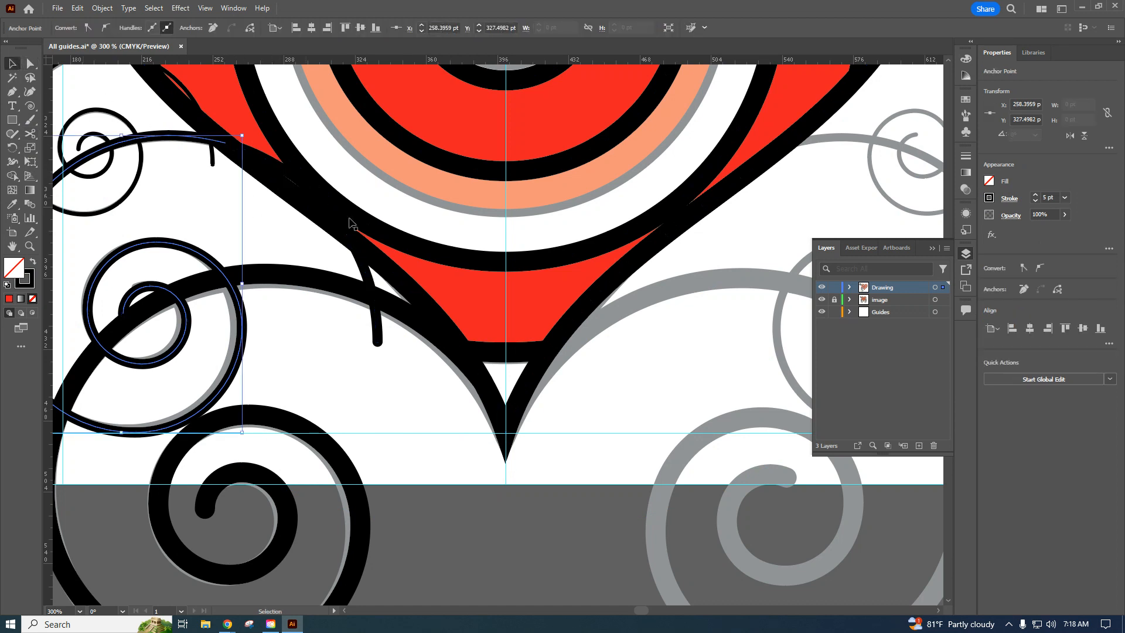
pyautogui.click(377, 331)
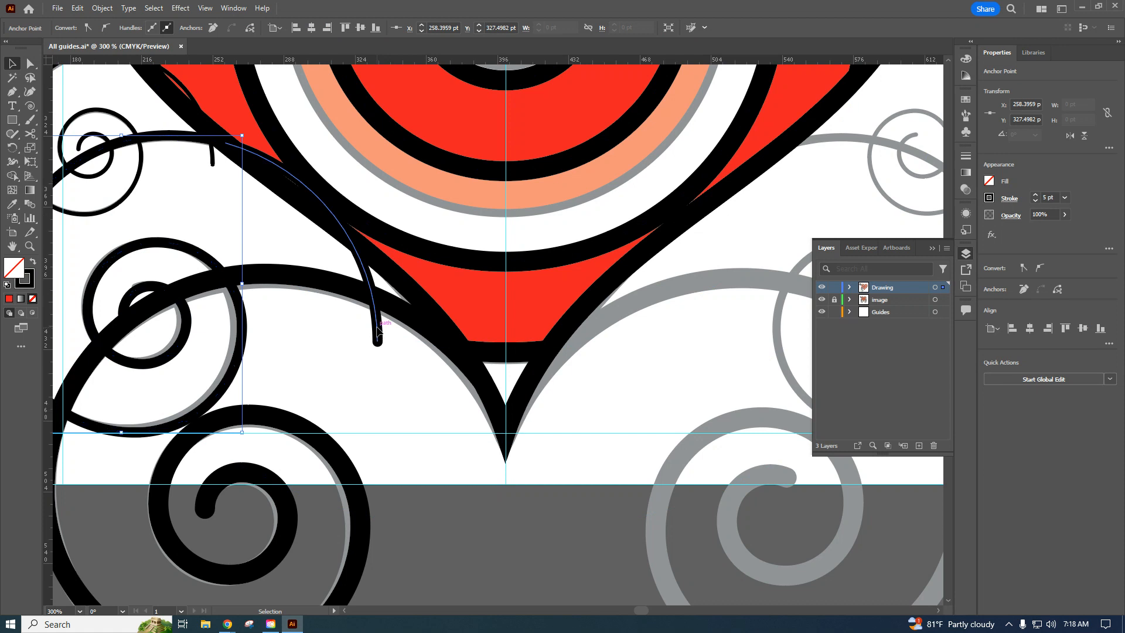
pyautogui.press('Delete')
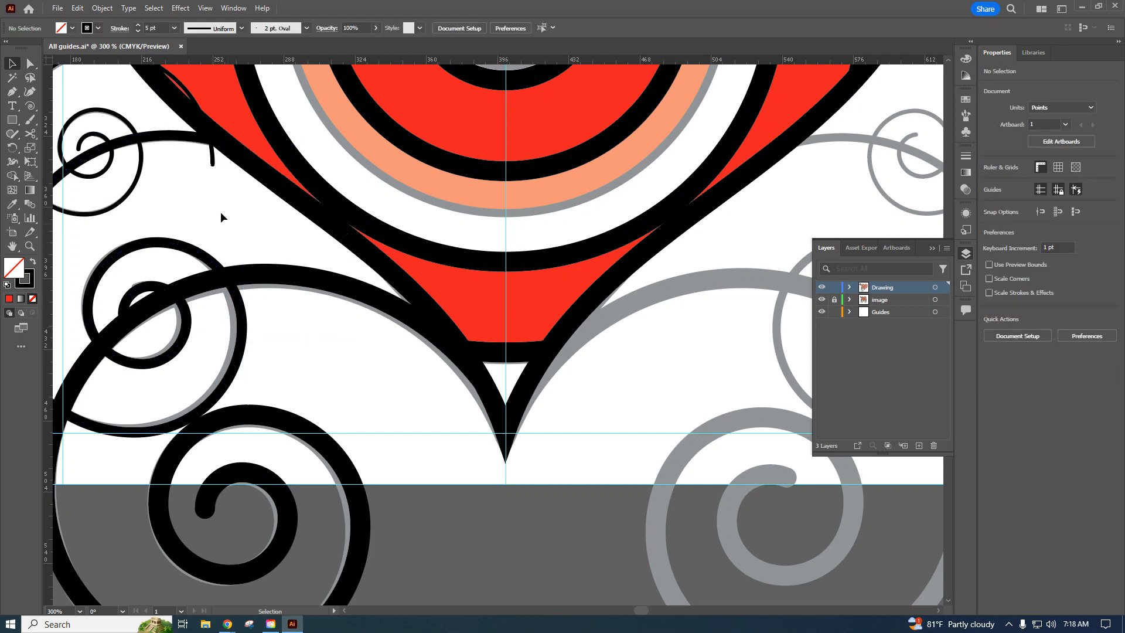
# Cut the small upper-left spiral at its intersection with the heart outline and delete the segment overlapping the heart.
pyautogui.scroll(4, 219, 233)
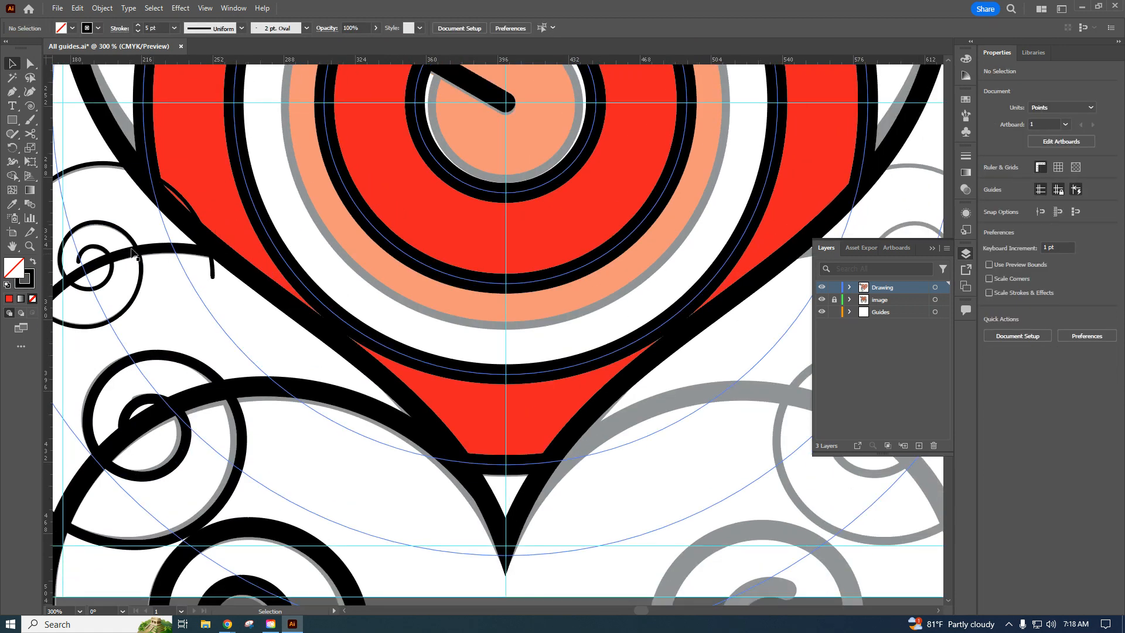
pyautogui.click(139, 288)
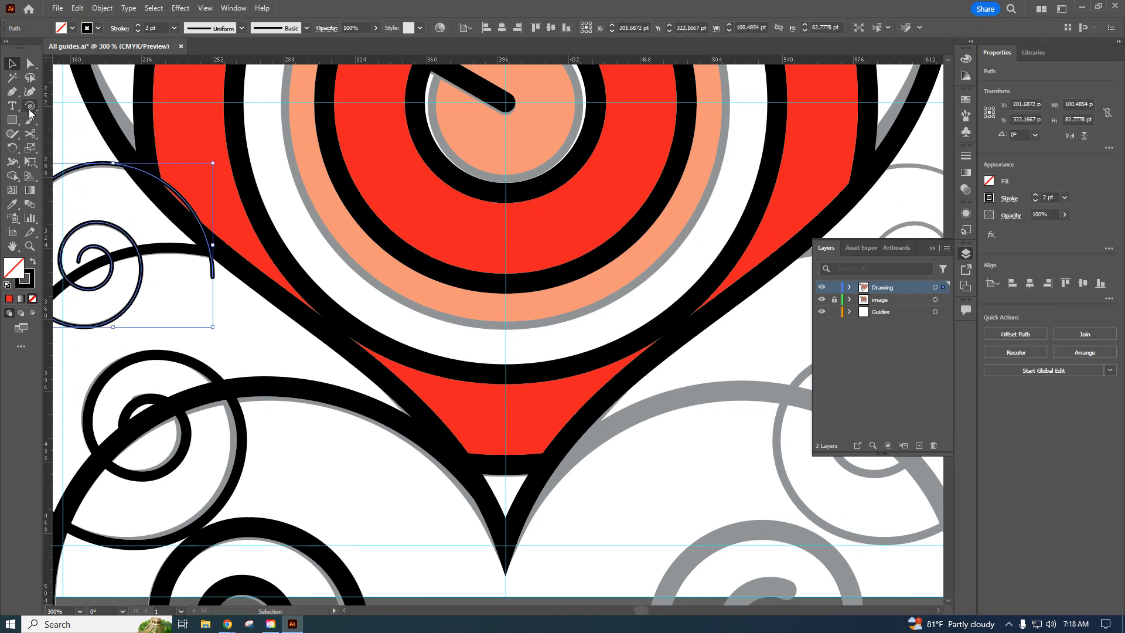
pyautogui.click(31, 135)
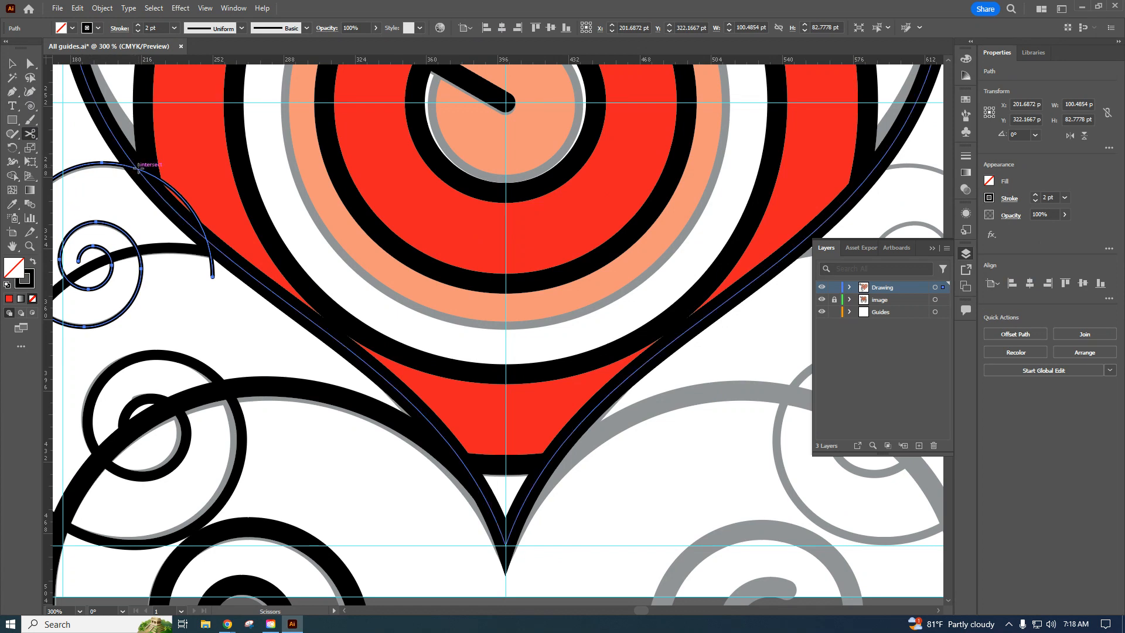
pyautogui.click(139, 167)
pyautogui.click(12, 63)
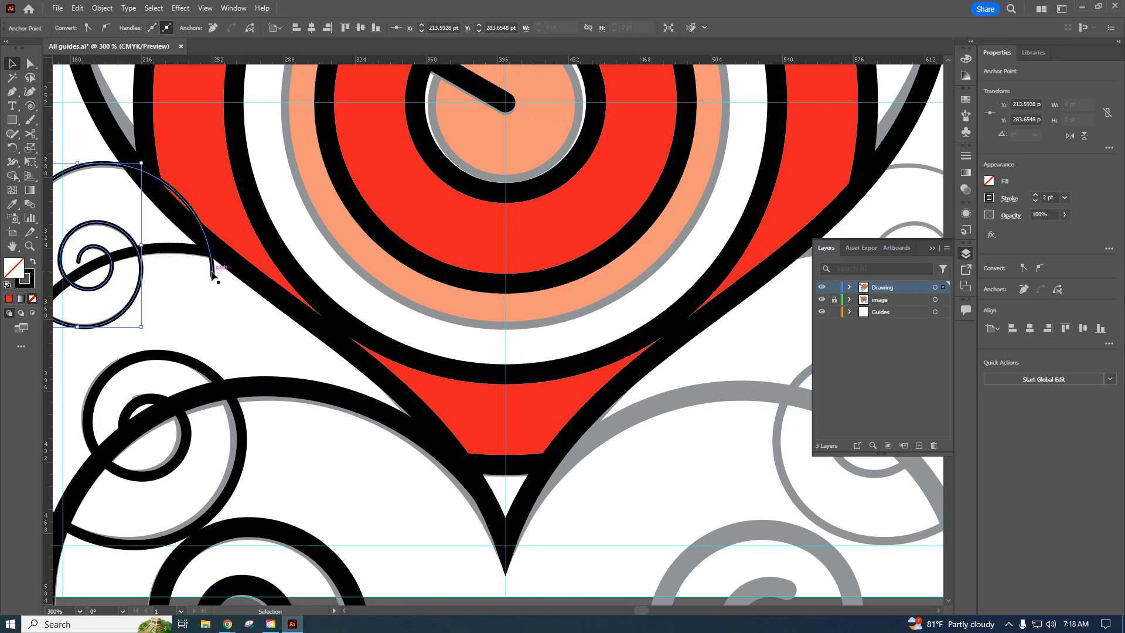
pyautogui.click(294, 319)
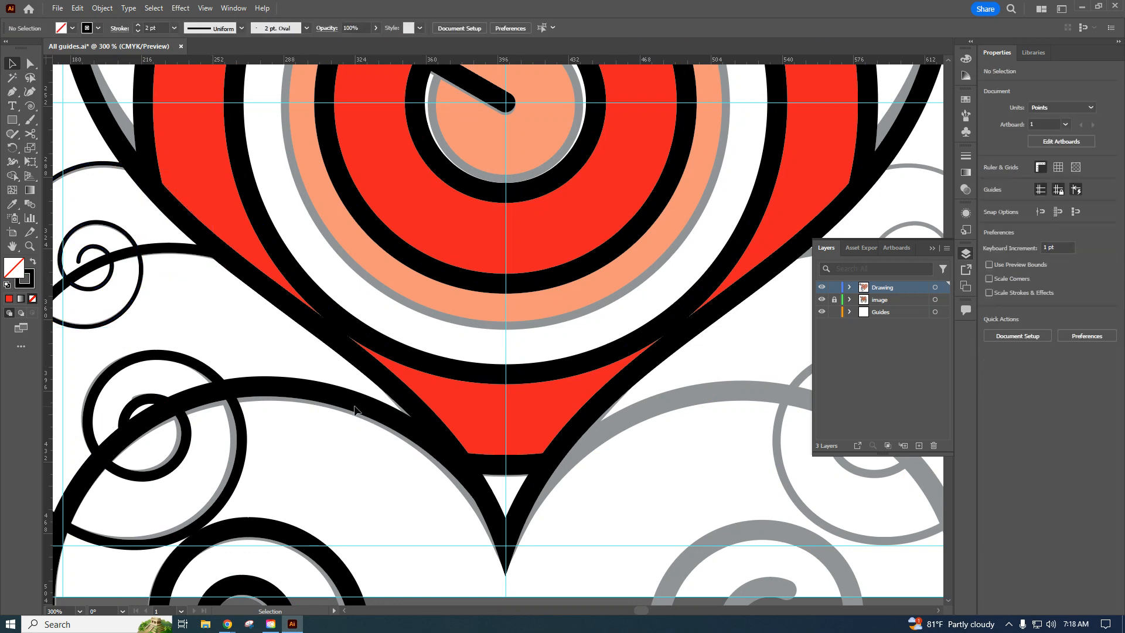
pyautogui.scroll(-3, 355, 410)
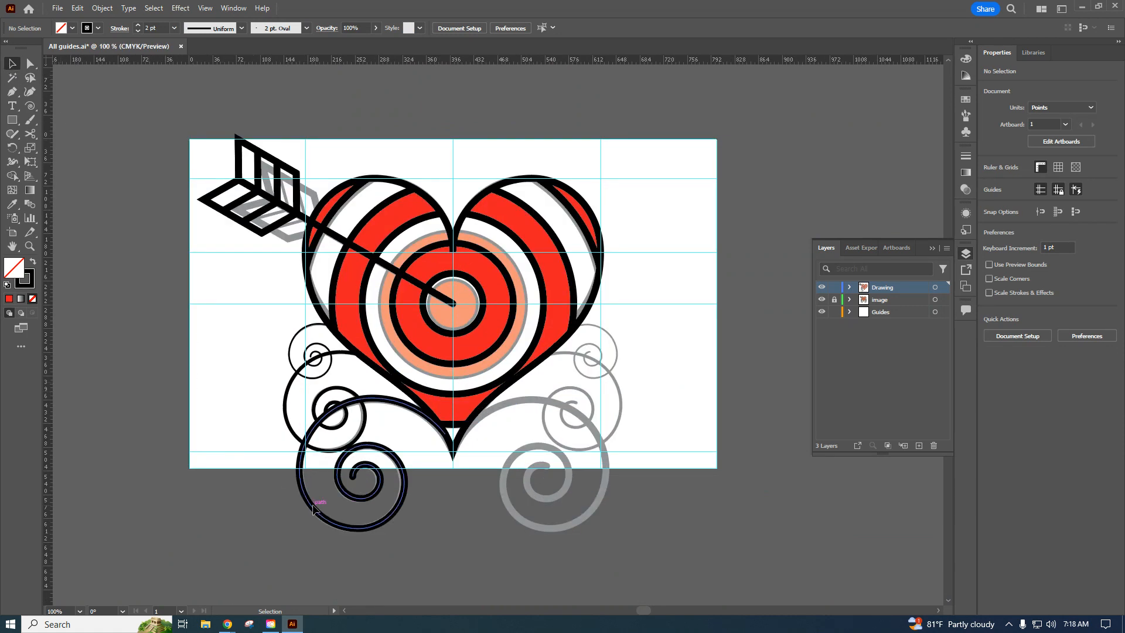
# Select the three left spirals and reflect a copy of them across the vertical axis through the center of the heart's rings.
pyautogui.click(300, 450)
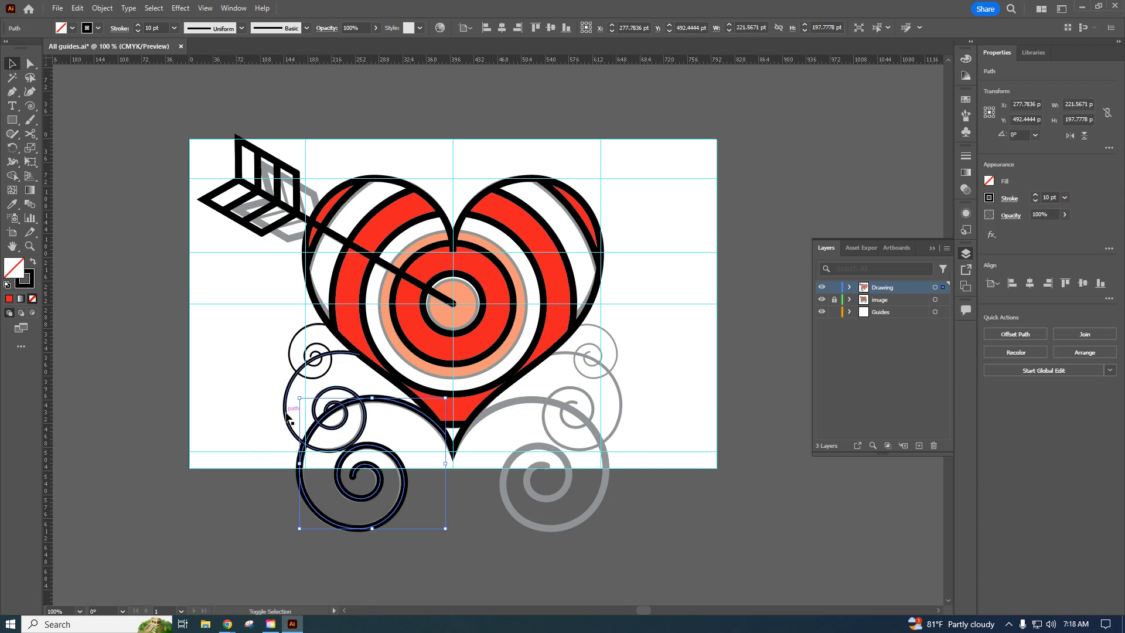
pyautogui.keyDown('shift'); pyautogui.click(287, 416); pyautogui.keyUp('shift')
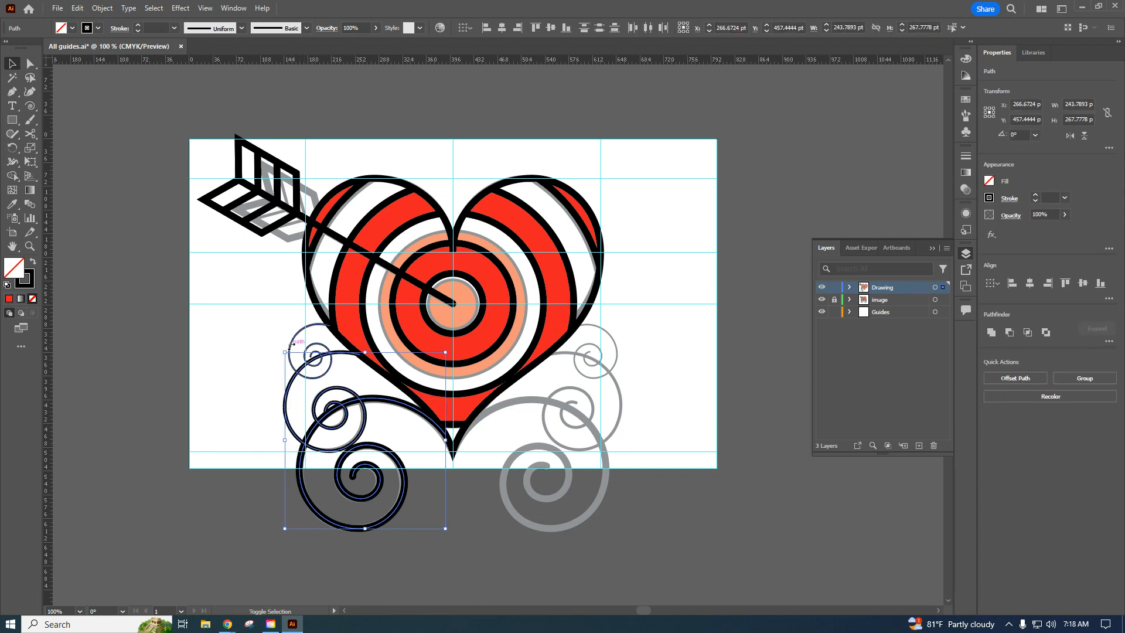
pyautogui.keyDown('shift'); pyautogui.click(291, 348); pyautogui.keyUp('shift')
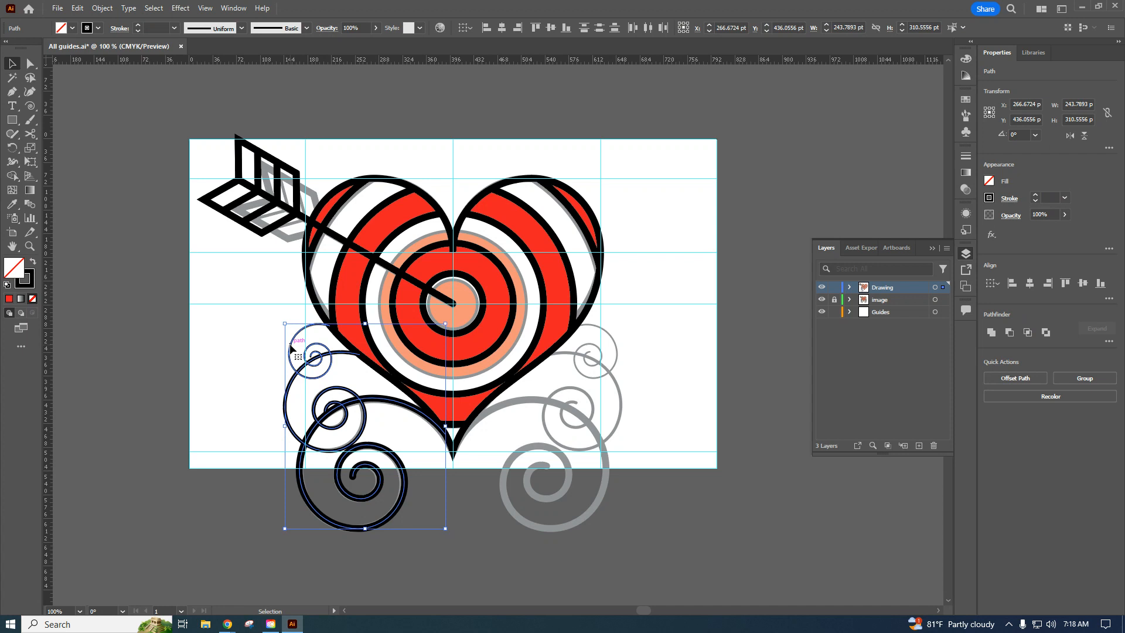
pyautogui.click(13, 153)
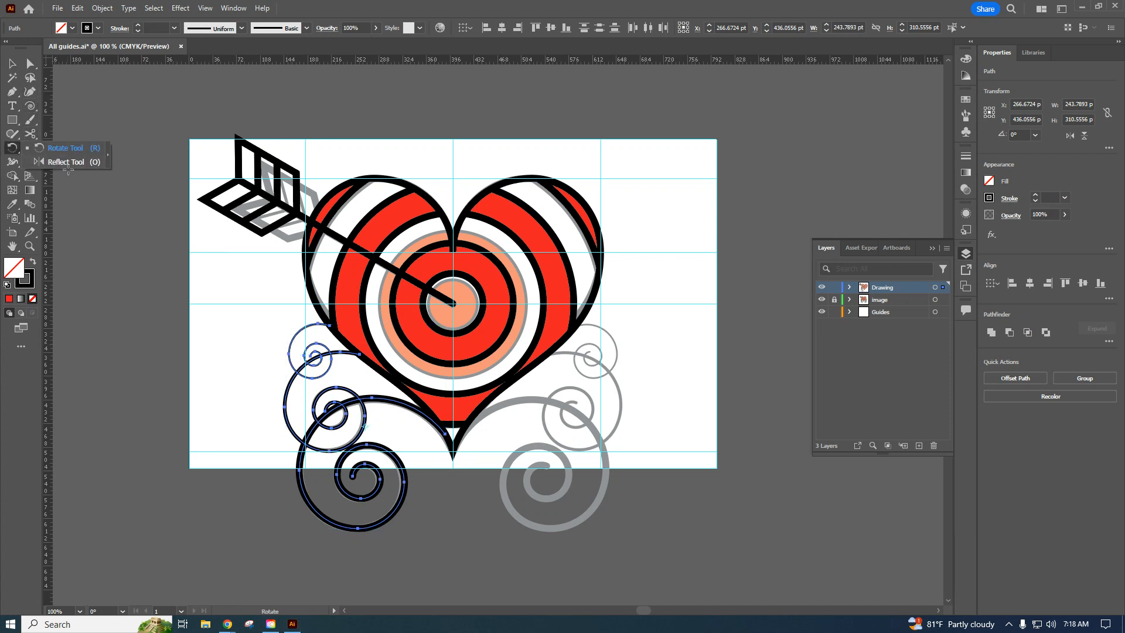
pyautogui.click(66, 163)
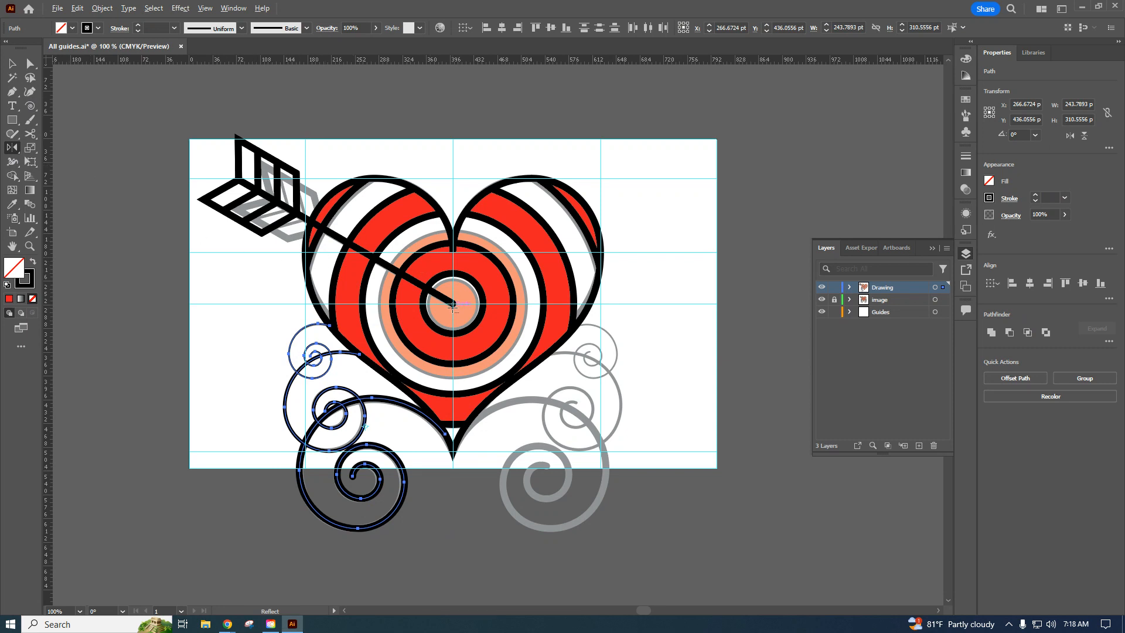
pyautogui.keyDown('alt'); pyautogui.click(453, 304); pyautogui.keyUp('alt')
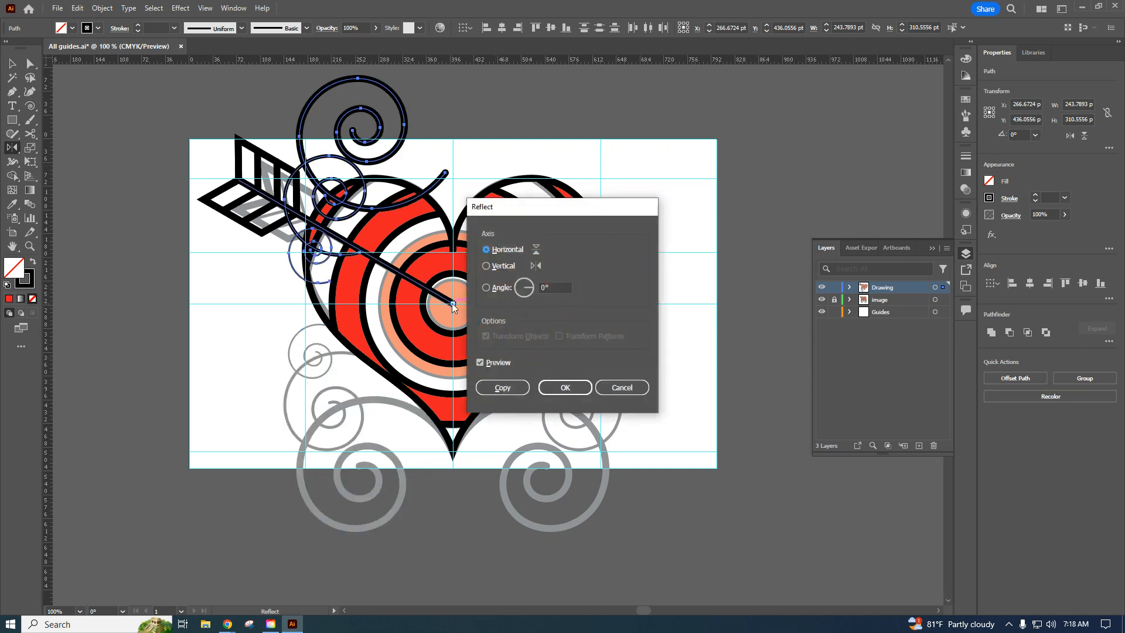
pyautogui.click(486, 266)
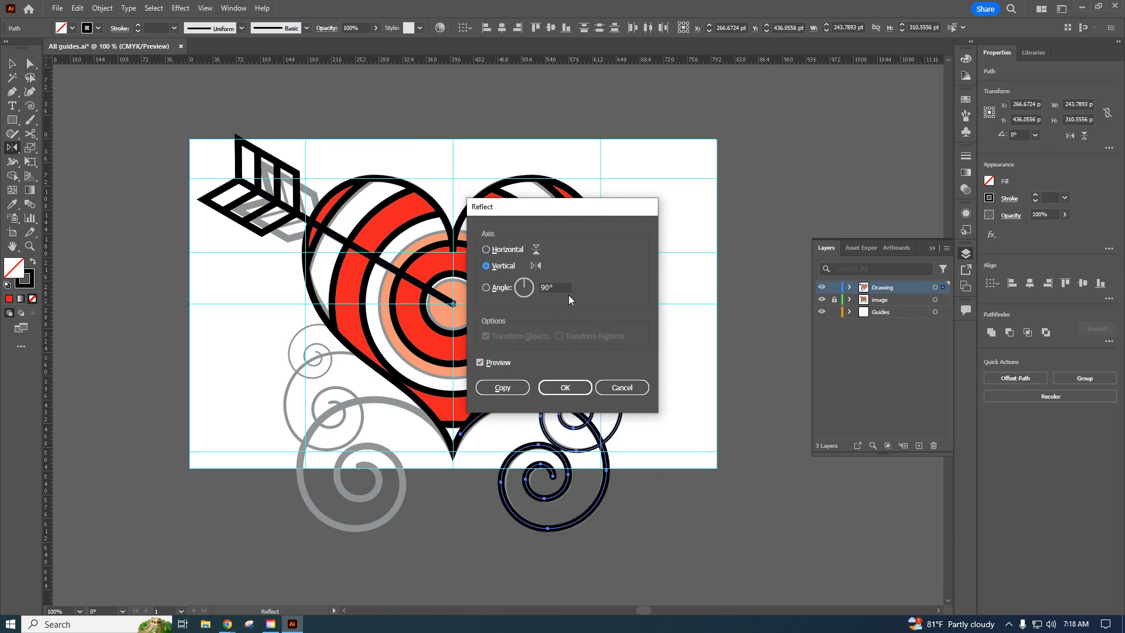
pyautogui.click(502, 387)
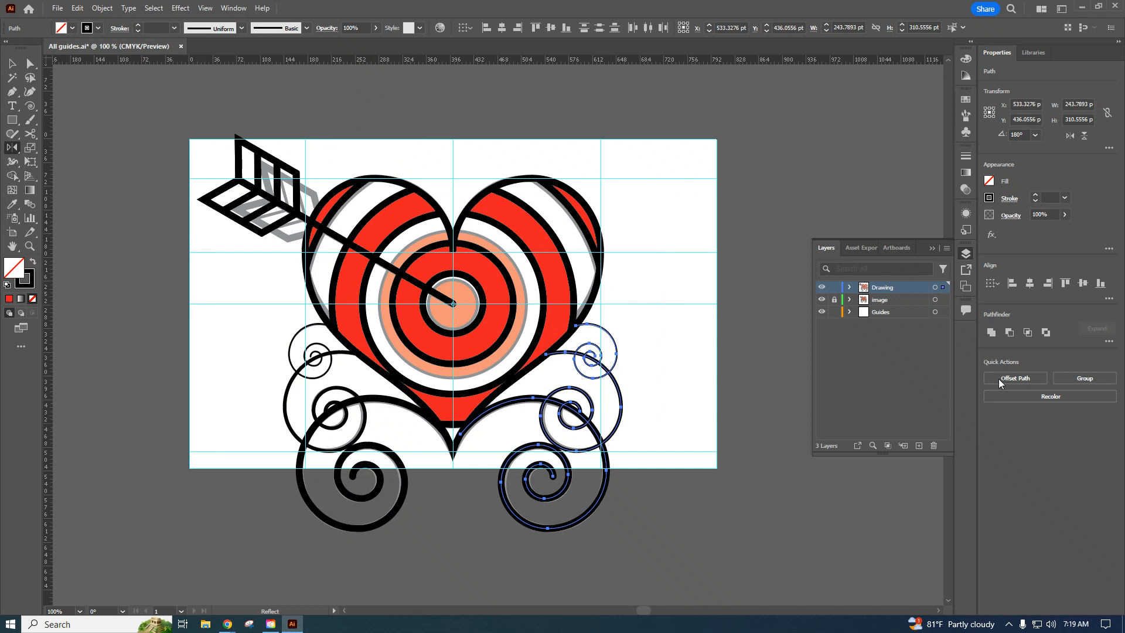
# Hide the Image reference layer and deselect the mirrored spirals.
pyautogui.click(833, 299)
pyautogui.click(821, 301)
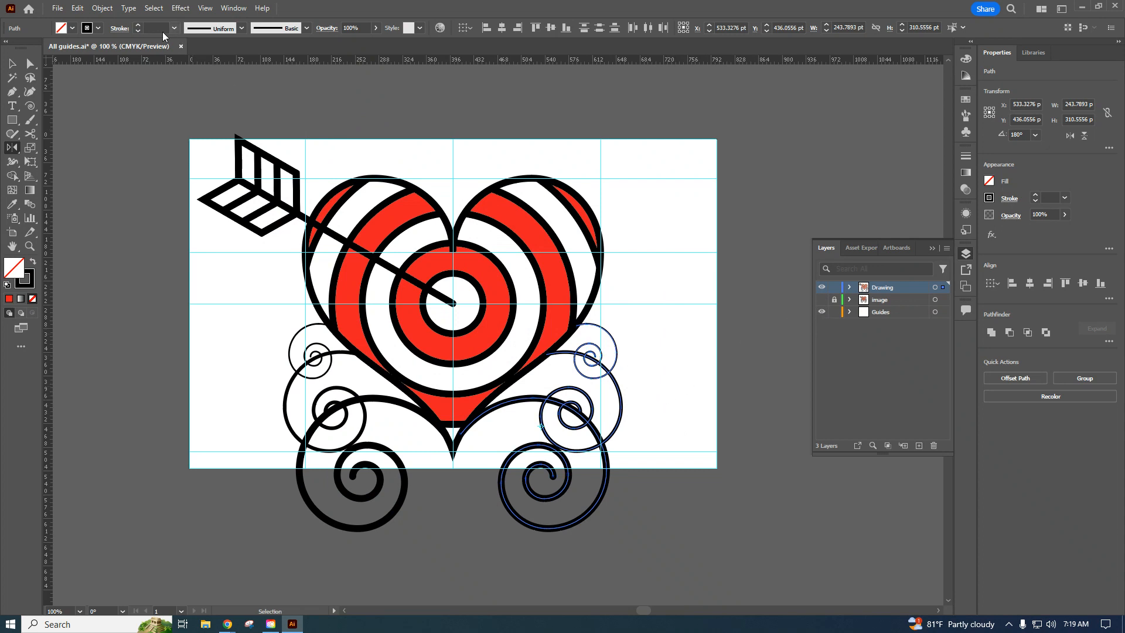
pyautogui.press('v')
pyautogui.click(93, 235)
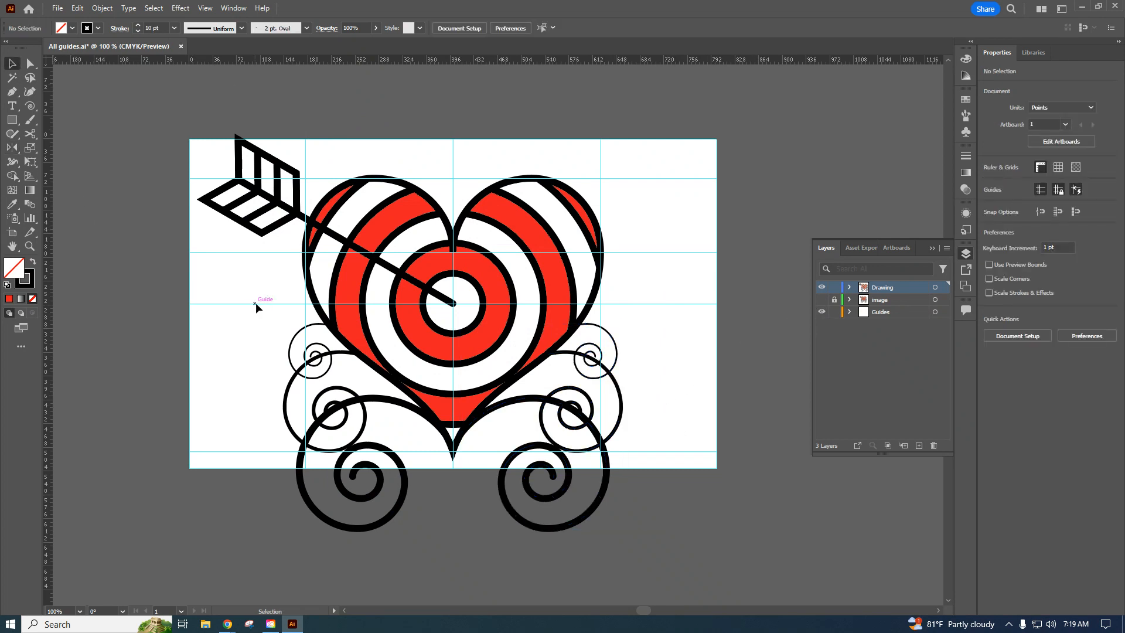
# Save the document, and save it again on the computer in Downloads as Fancy Heart in Adobe Illustrator format, version Illustrator 2020.
pyautogui.click(58, 8)
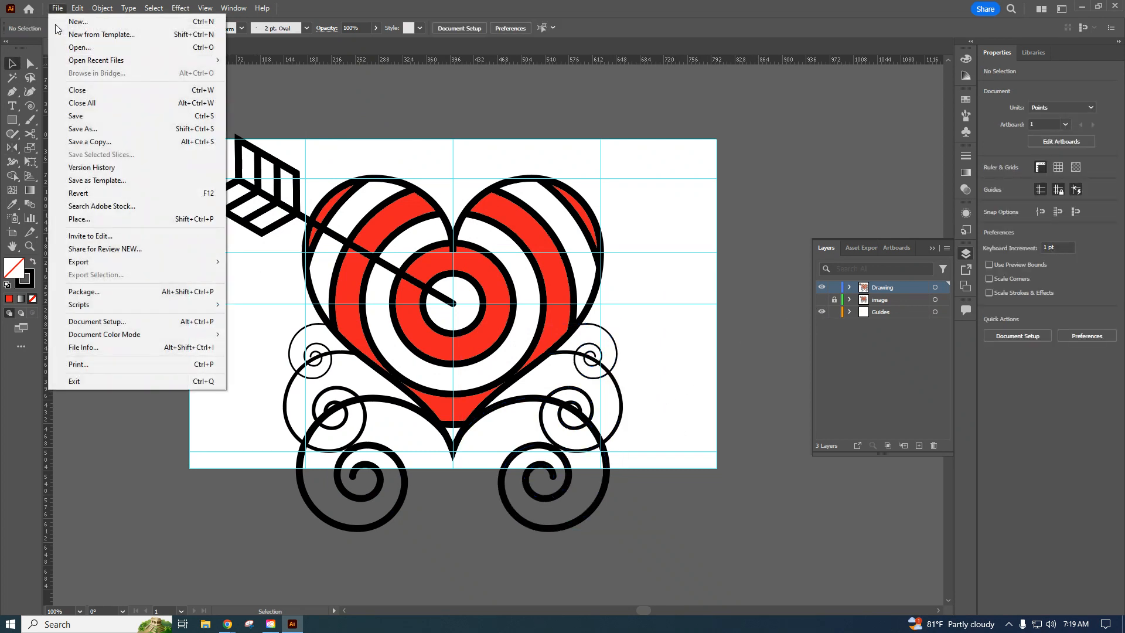
pyautogui.click(88, 116)
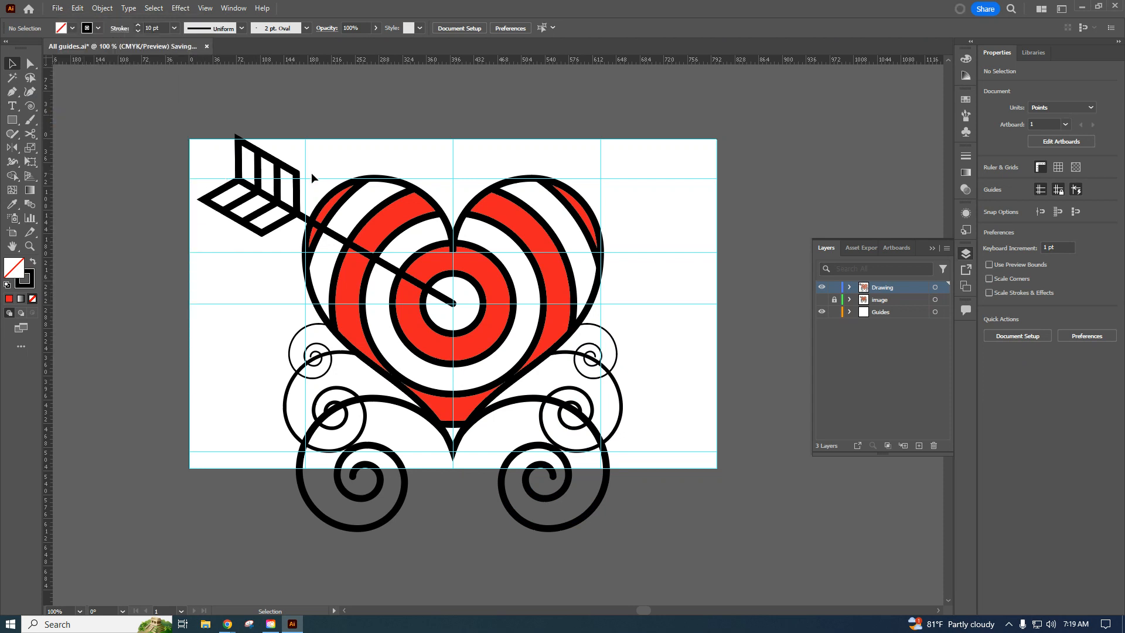
pyautogui.click(58, 8)
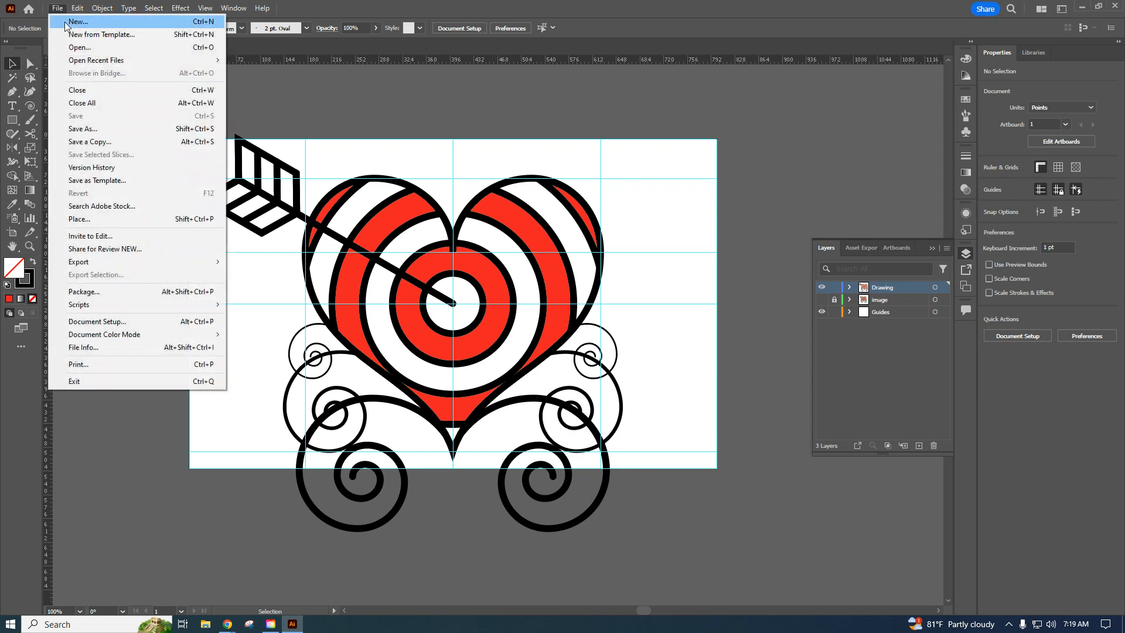
pyautogui.click(89, 129)
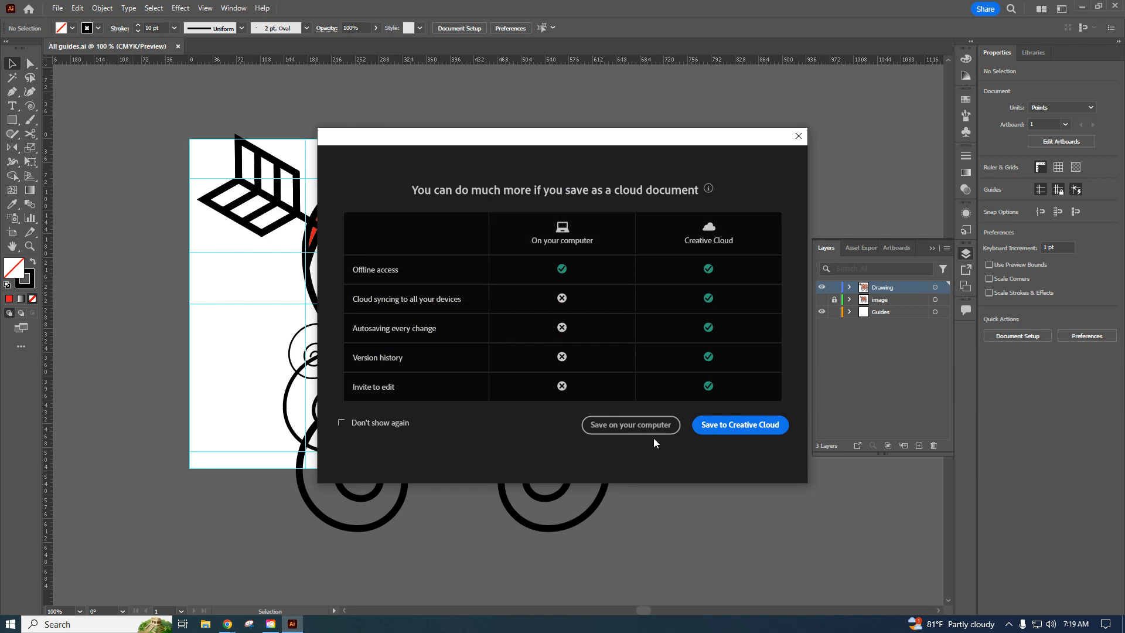
pyautogui.click(639, 427)
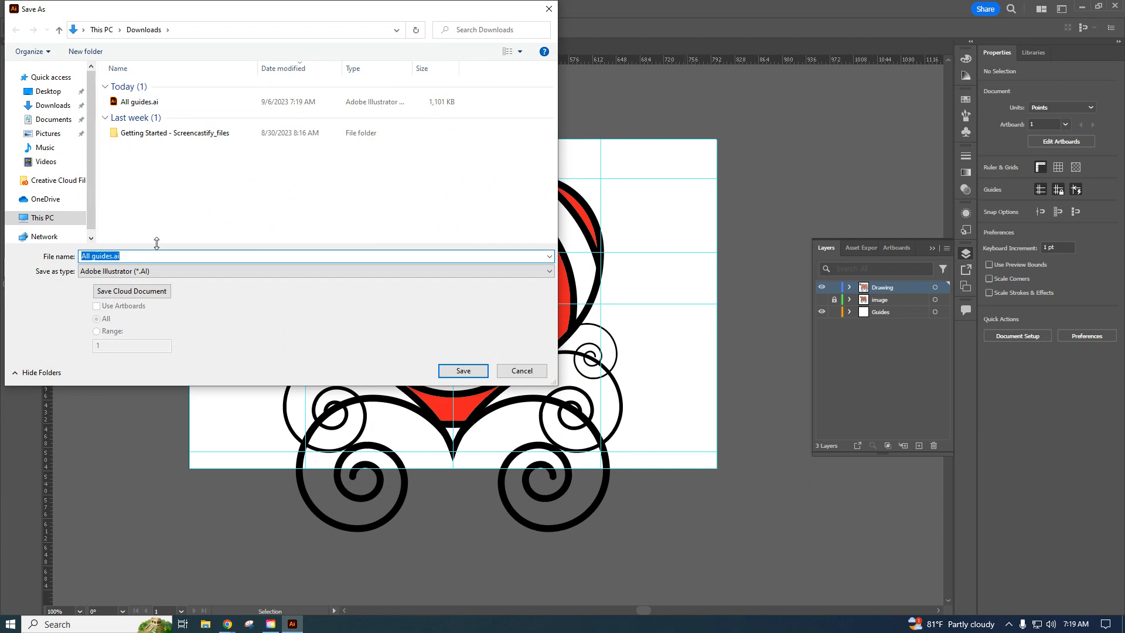
pyautogui.write('Fa')
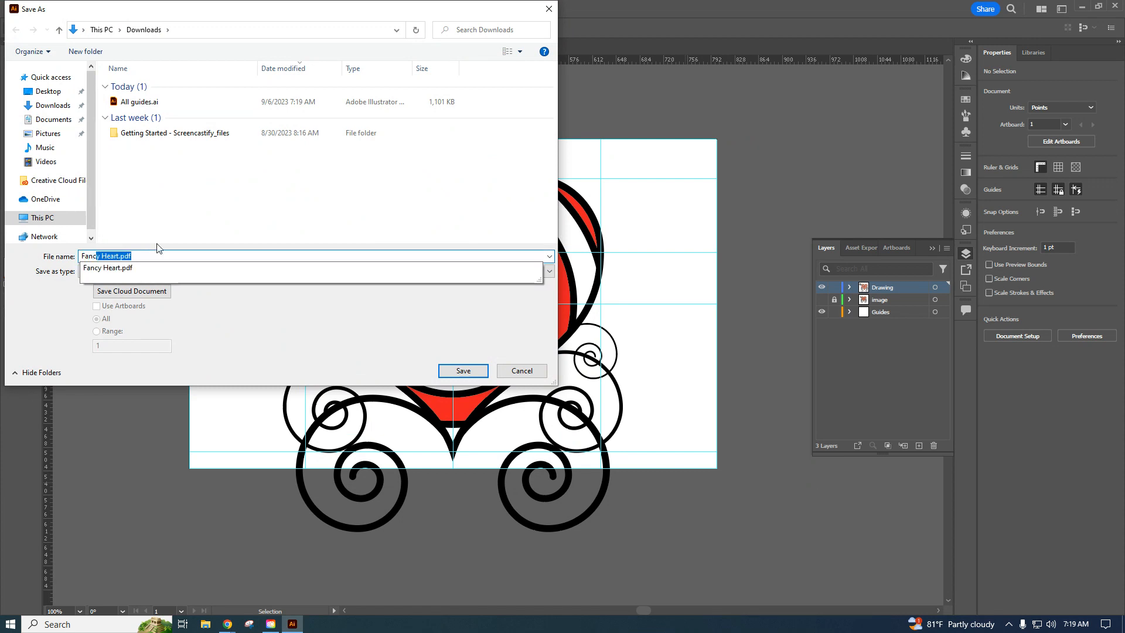
pyautogui.write('ncy Heart')
pyautogui.press('BackSpace')
pyautogui.click(248, 321)
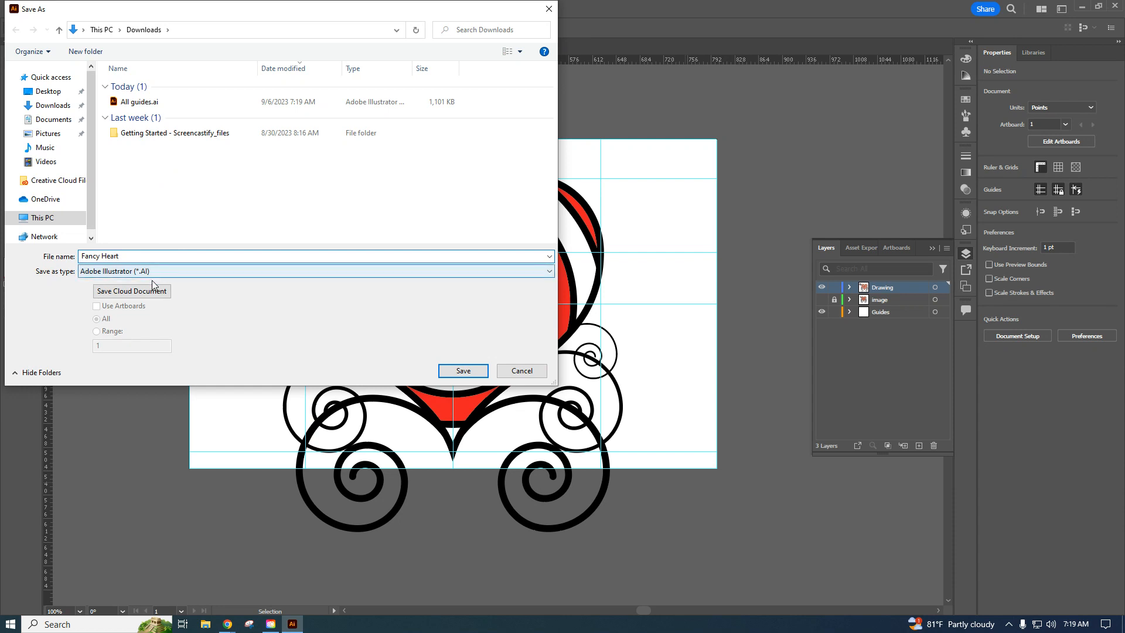
pyautogui.click(468, 371)
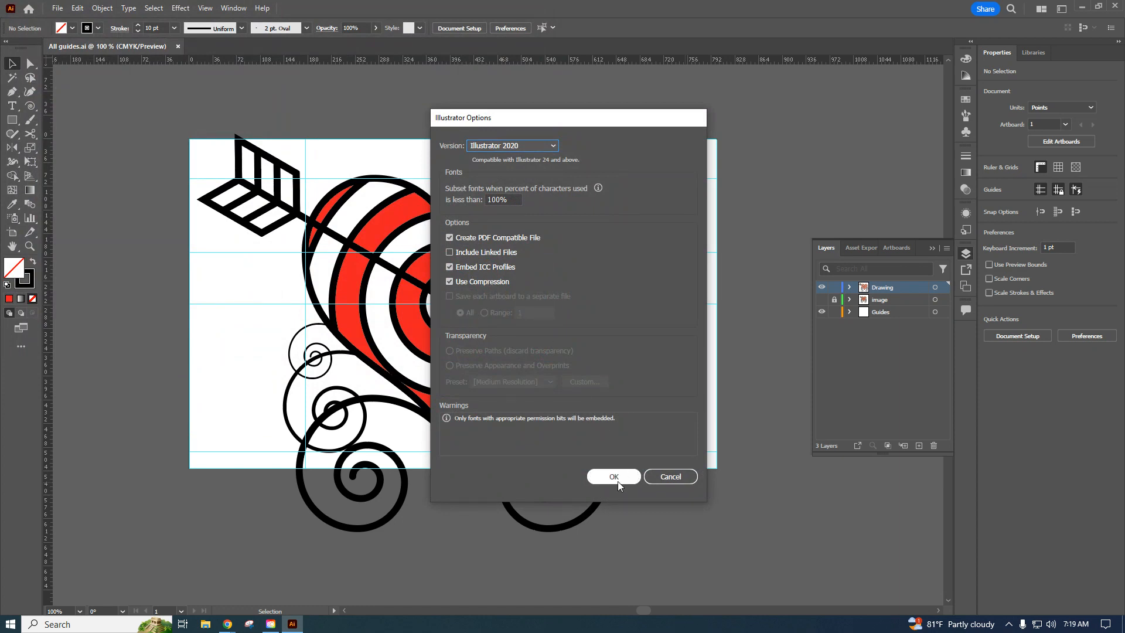
pyautogui.click(615, 477)
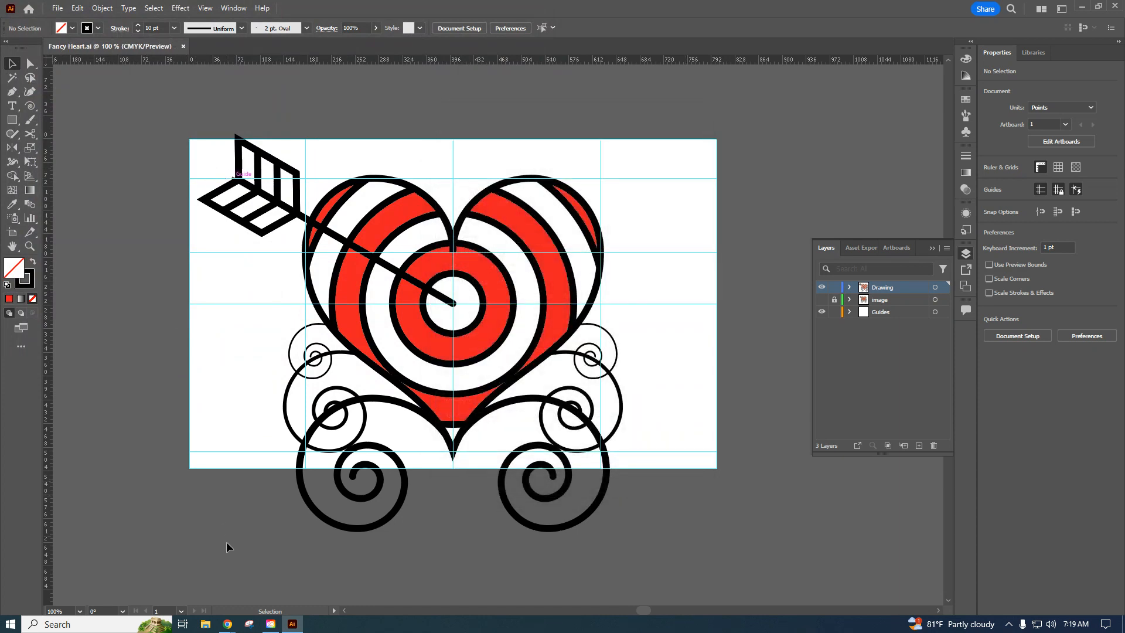
# Switch to the Fancy Heart assignment page in Chrome and start a new submission attempt.
pyautogui.moveTo(227, 623)
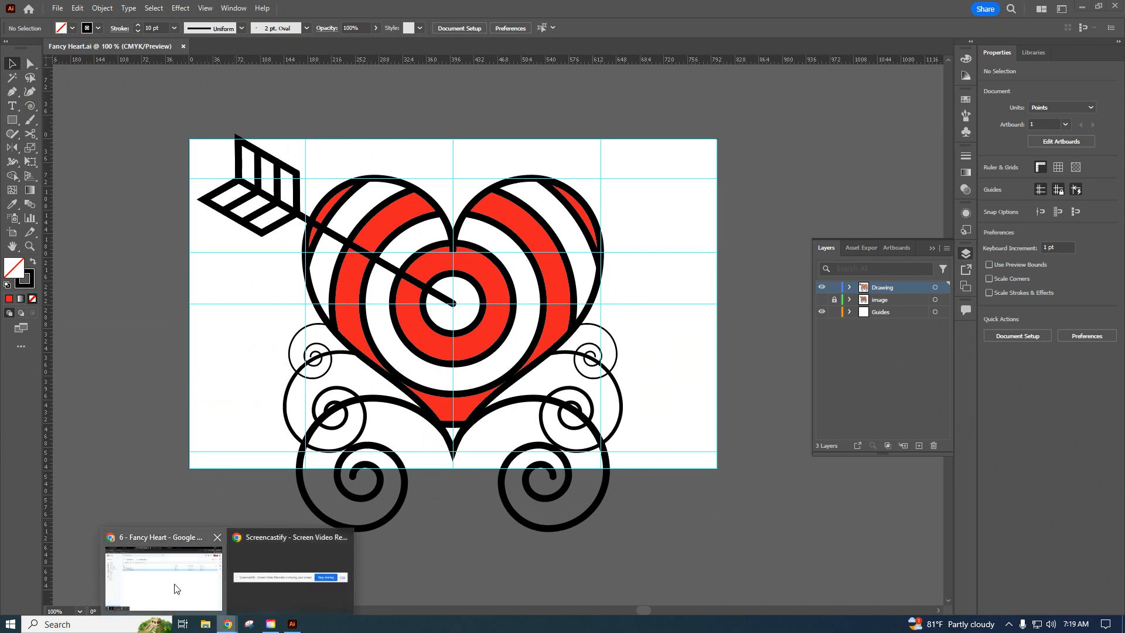
pyautogui.click(176, 589)
pyautogui.click(166, 13)
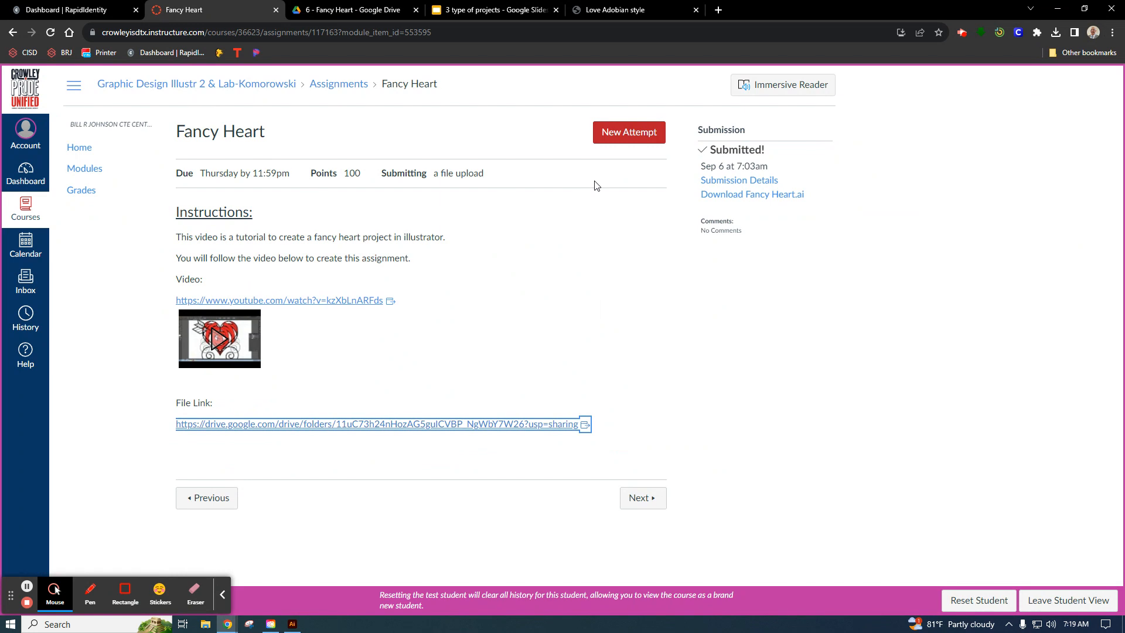
pyautogui.click(628, 143)
# Attach Fancy Heart.ai from Downloads as the file upload and submit the assignment.
pyautogui.scroll(-2, 246, 410)
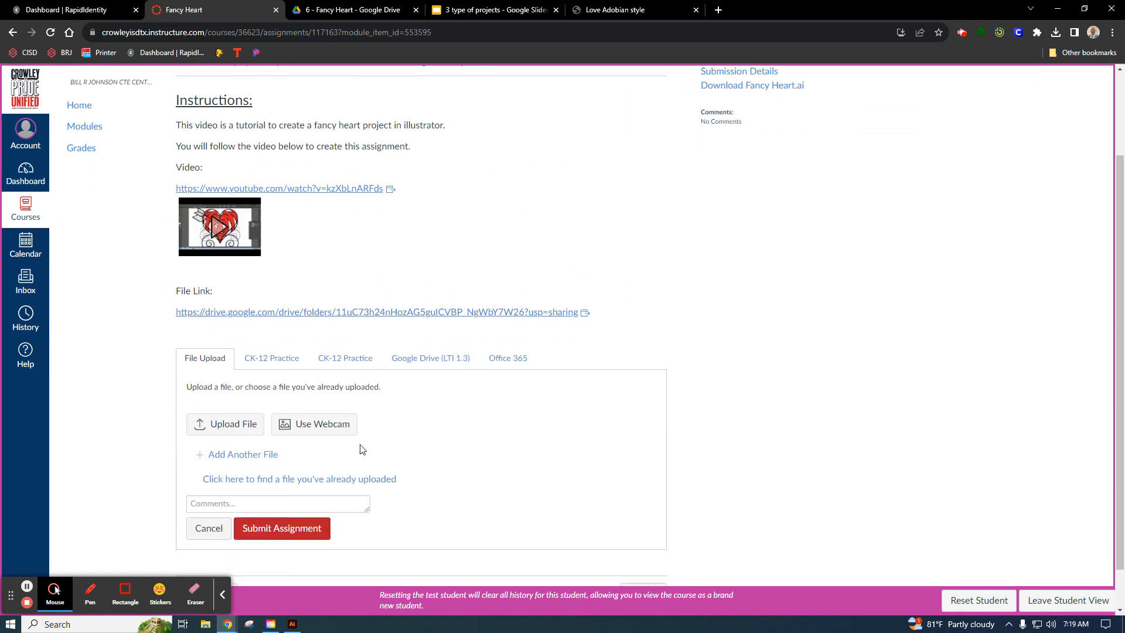
pyautogui.click(241, 425)
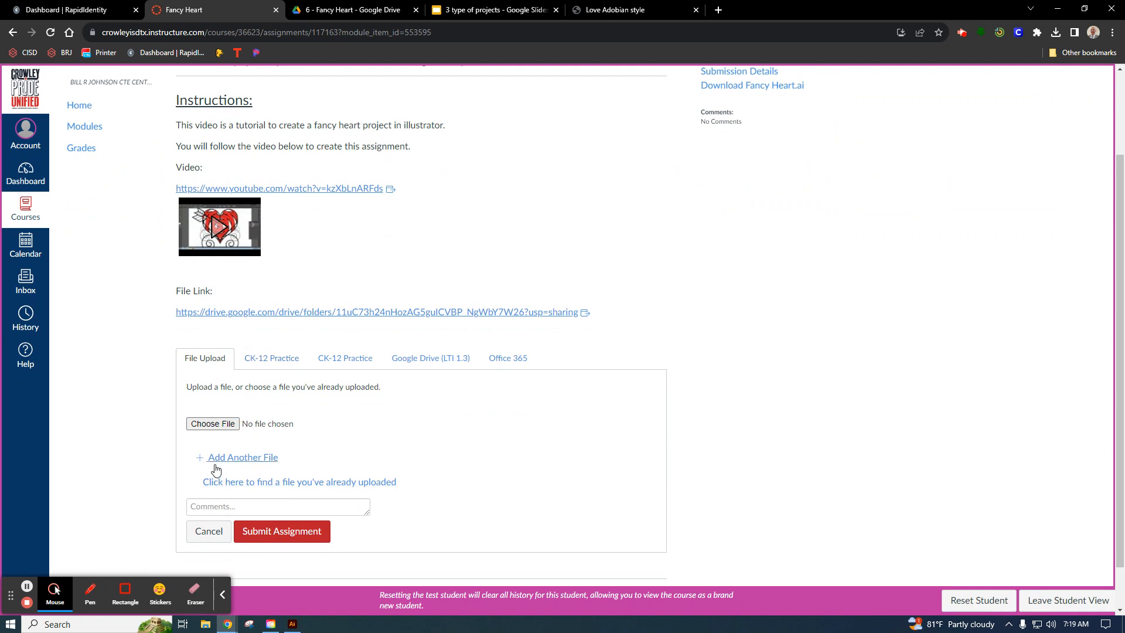
pyautogui.click(223, 424)
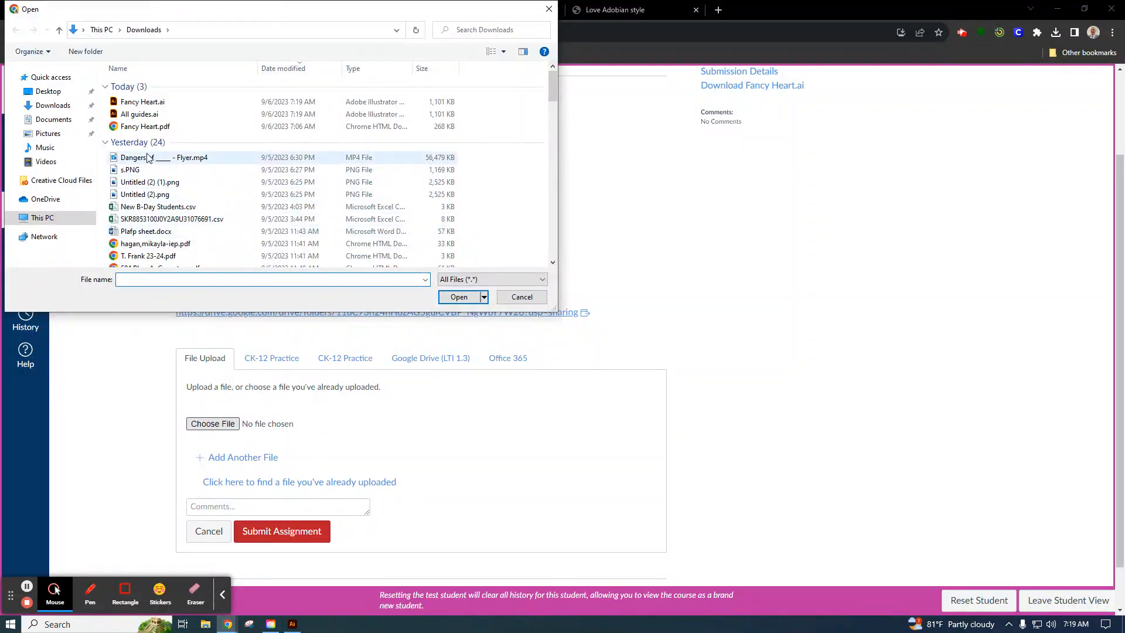
pyautogui.click(142, 103)
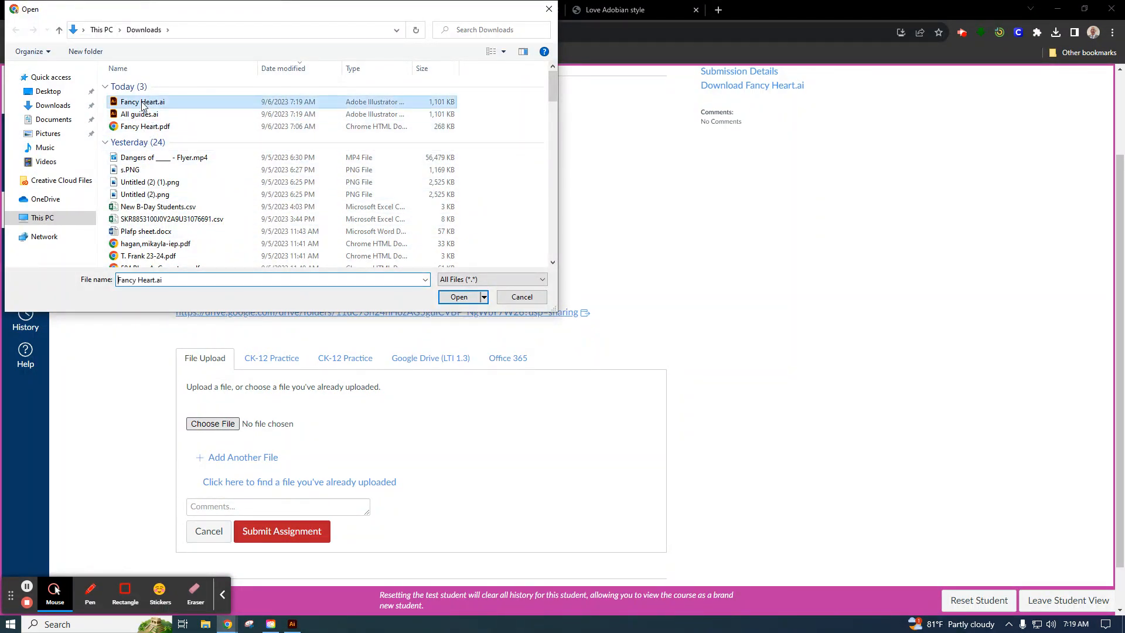
pyautogui.click(460, 297)
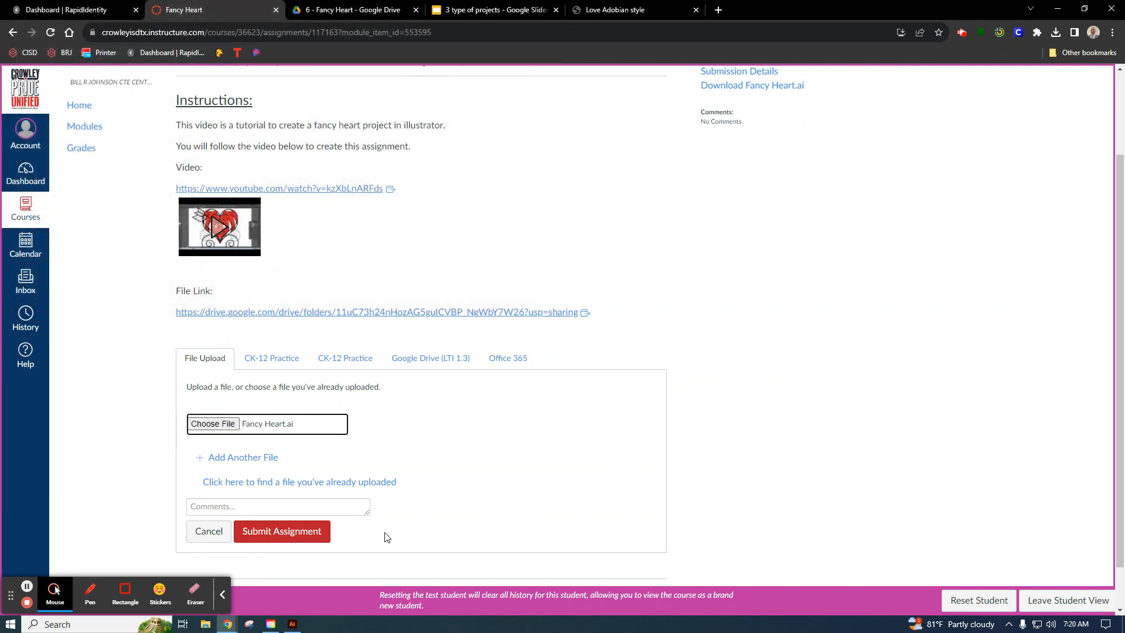
pyautogui.click(295, 538)
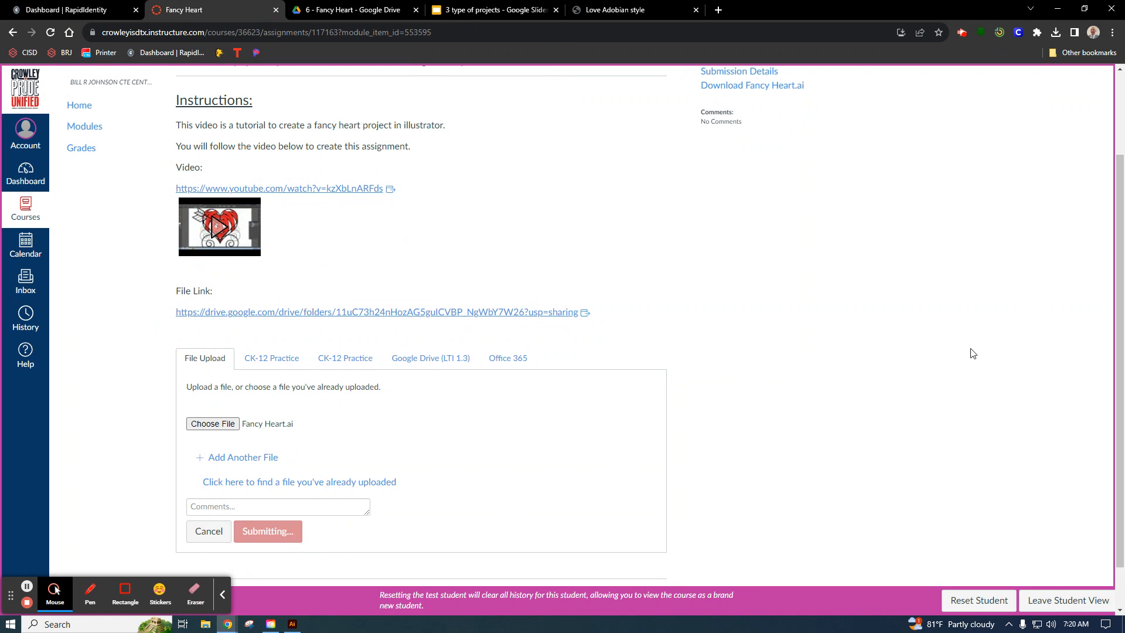